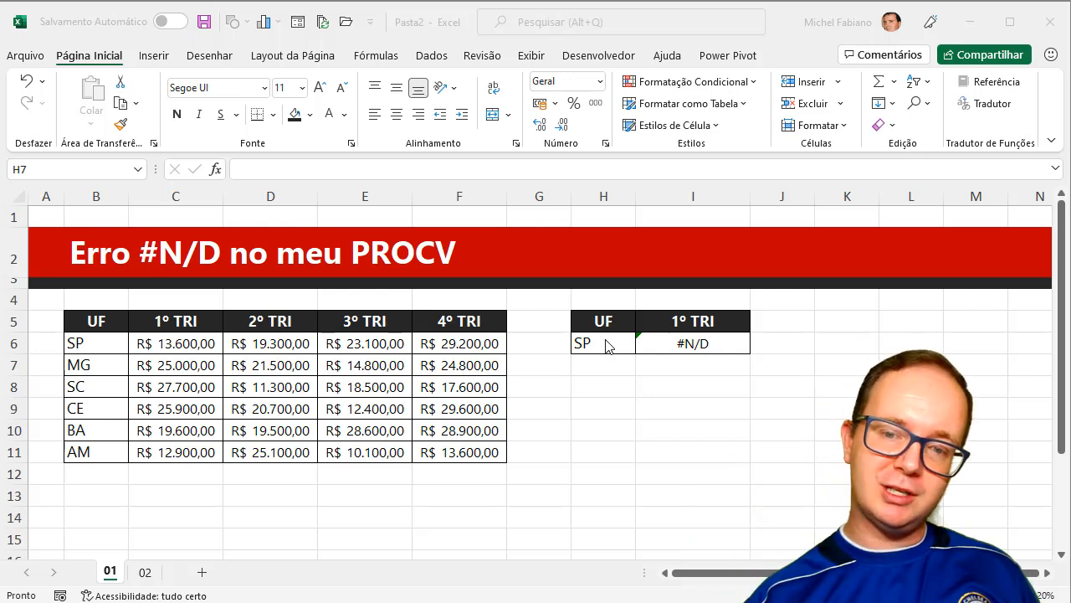
Inspect the PROCV formula in I6 and compare the SP entries in H6 and B6 for extra characters
click(712, 342)
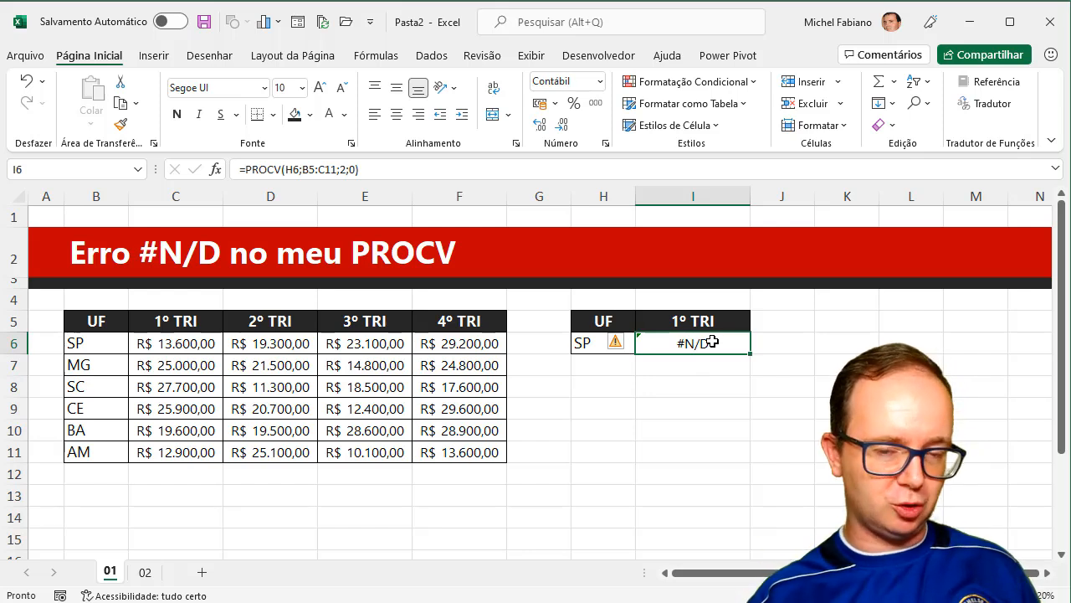
click(579, 342)
click(106, 341)
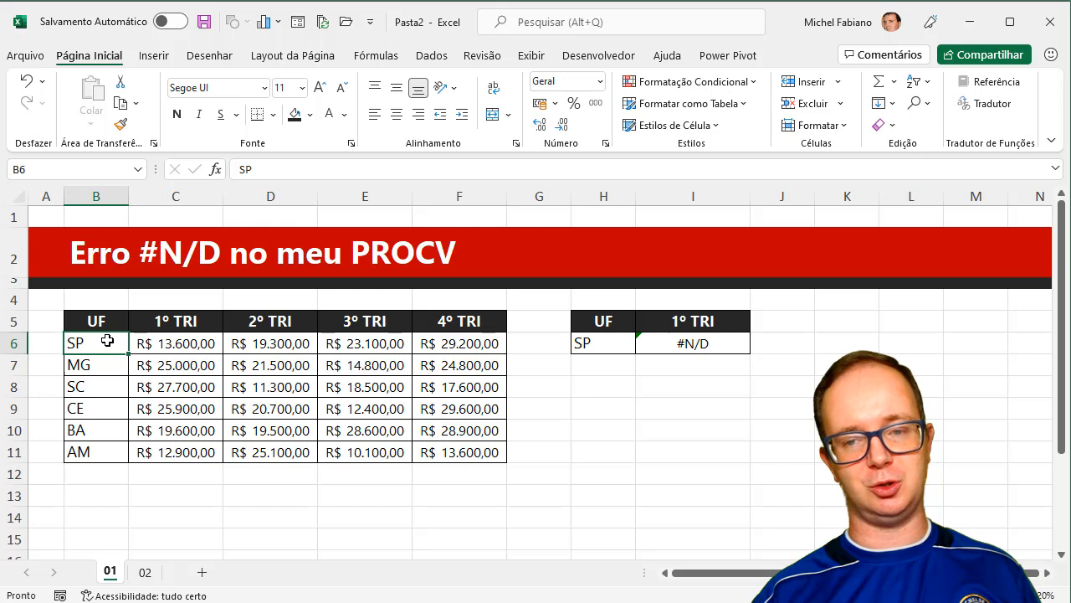
double_click(597, 343)
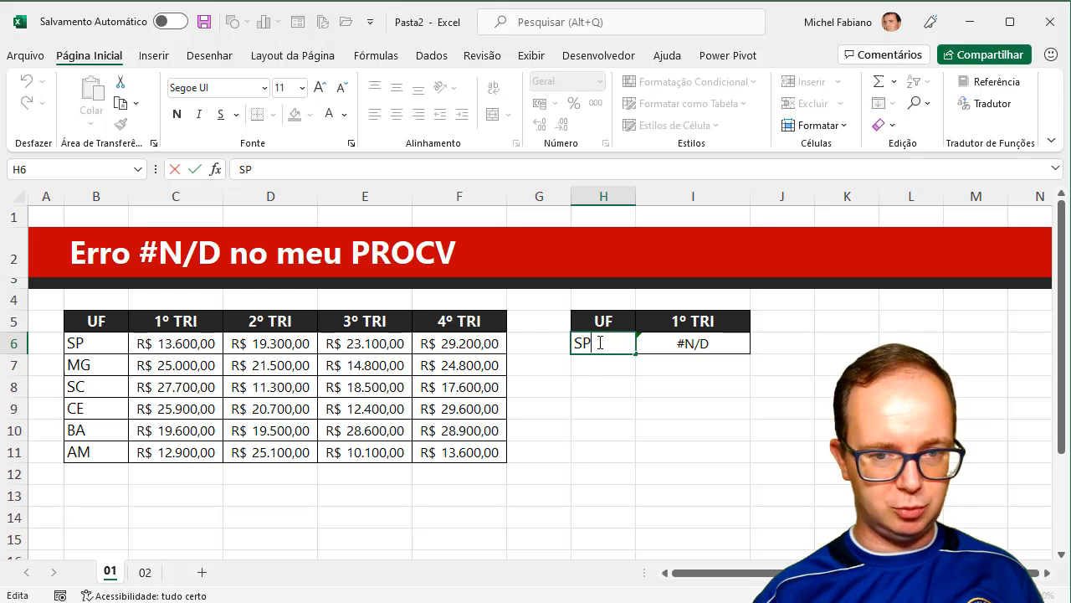
key(Return)
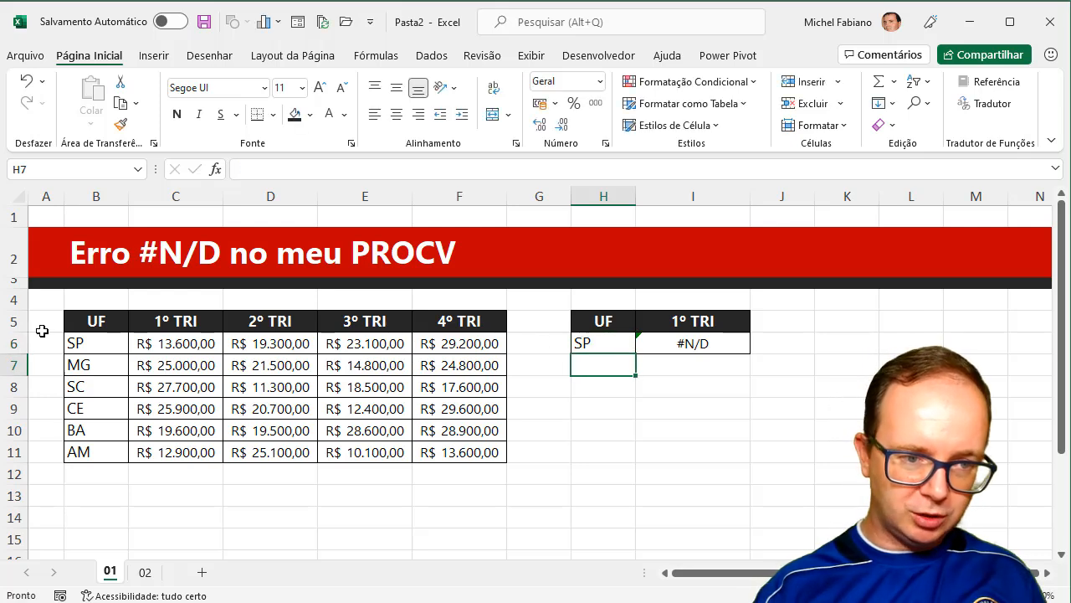
Remove the trailing space after SP in B6 of the source table
click(113, 343)
double_click(113, 343)
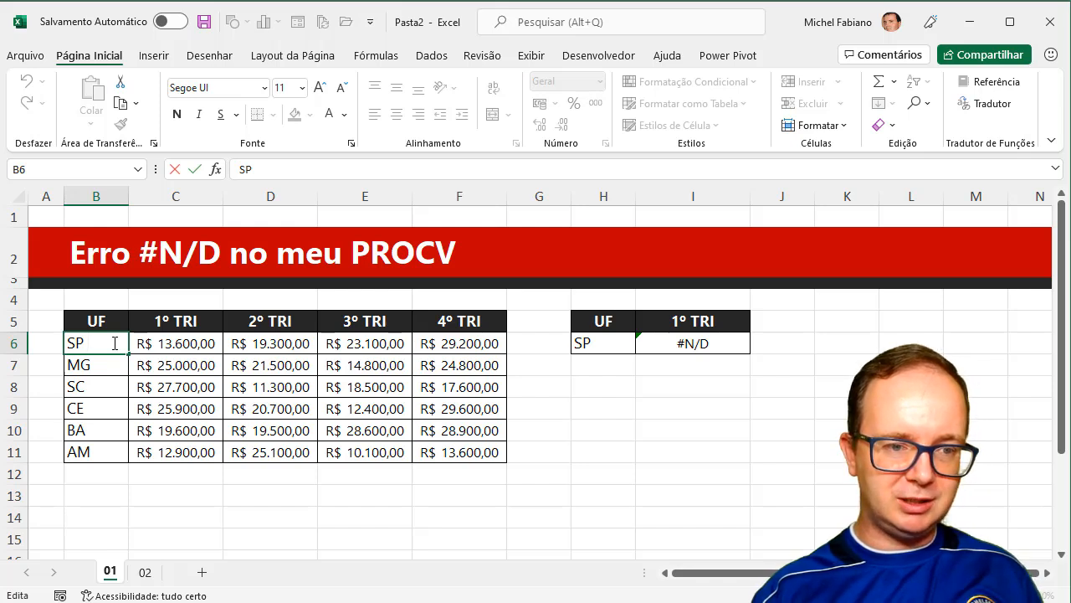
key(BackSpace)
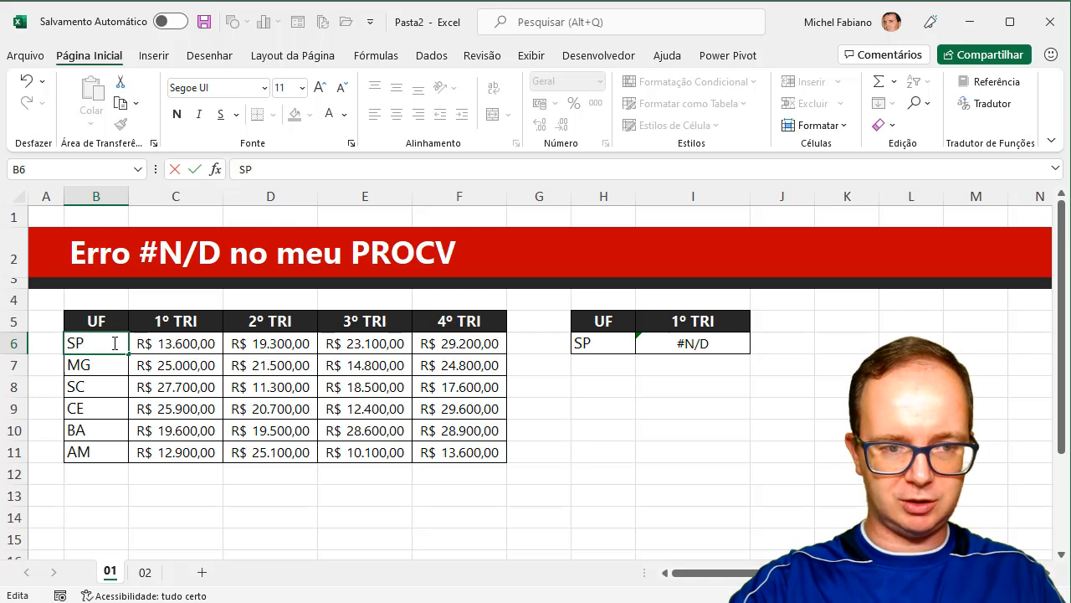
key(Return)
click(115, 343)
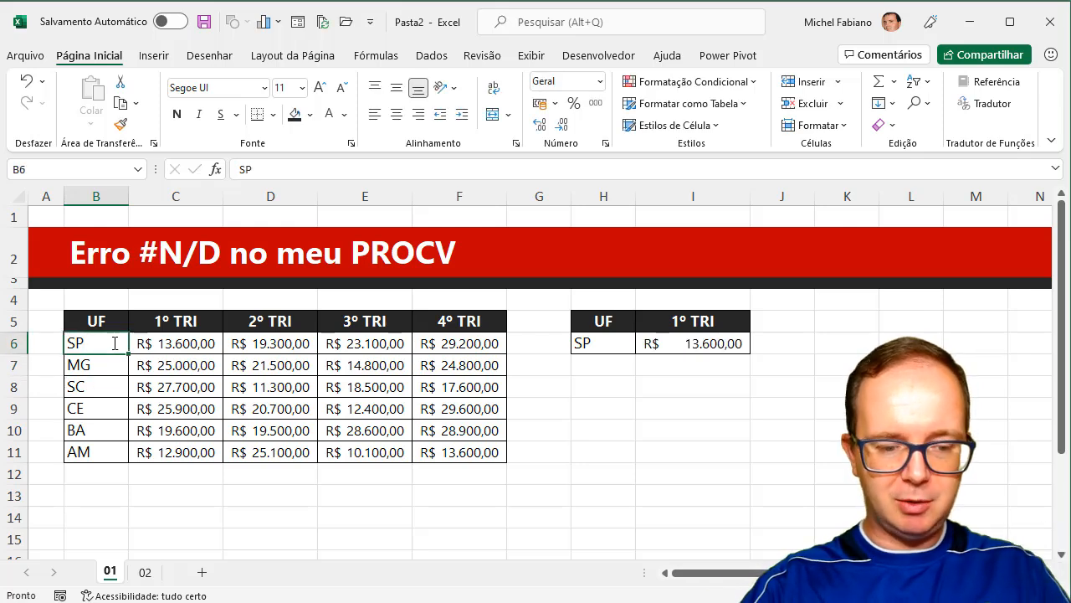
Add a trailing space after SP, MG and SC in cells B6, B7 and B8
double_click(115, 343)
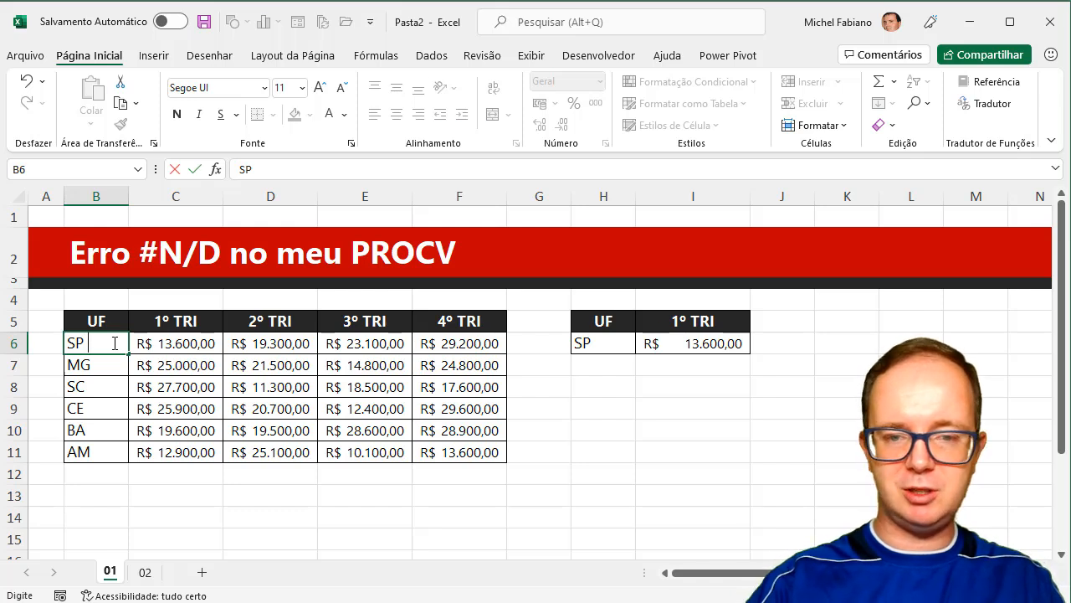
key(Return)
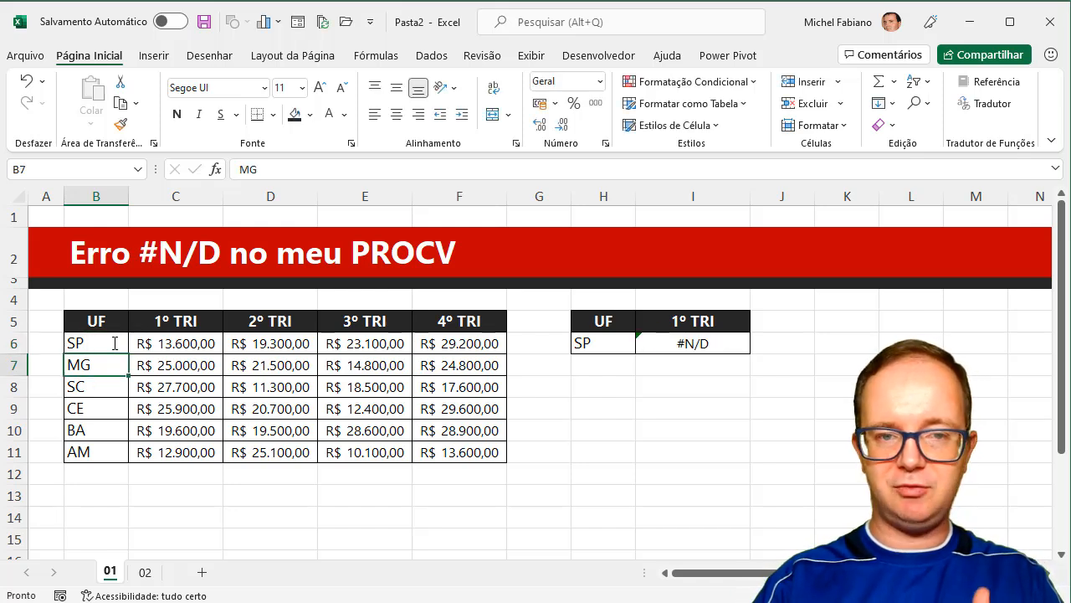
key(F2)
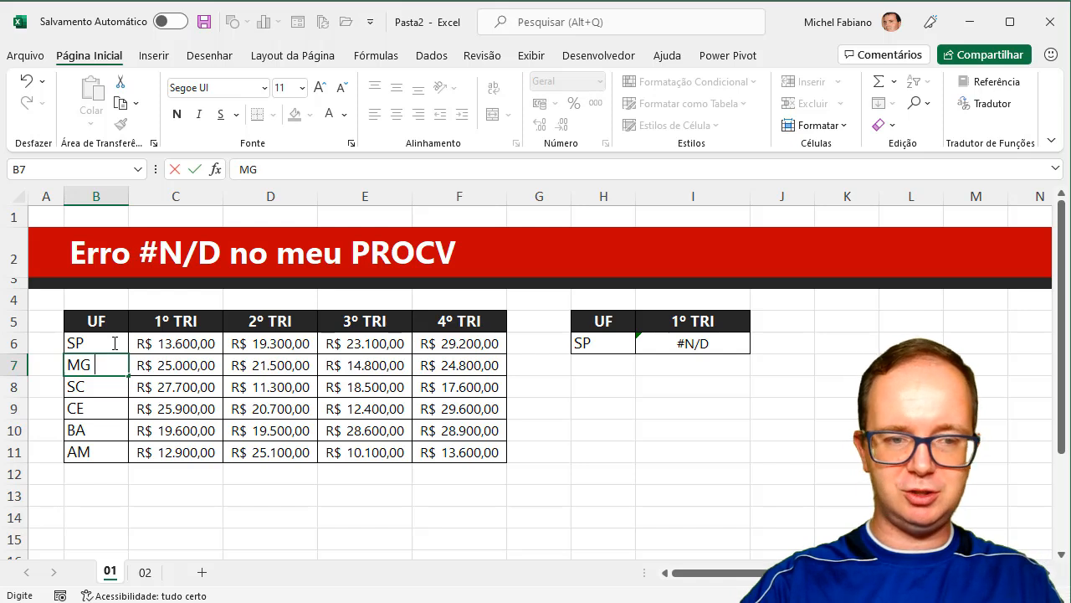
key(Return)
key(F2)
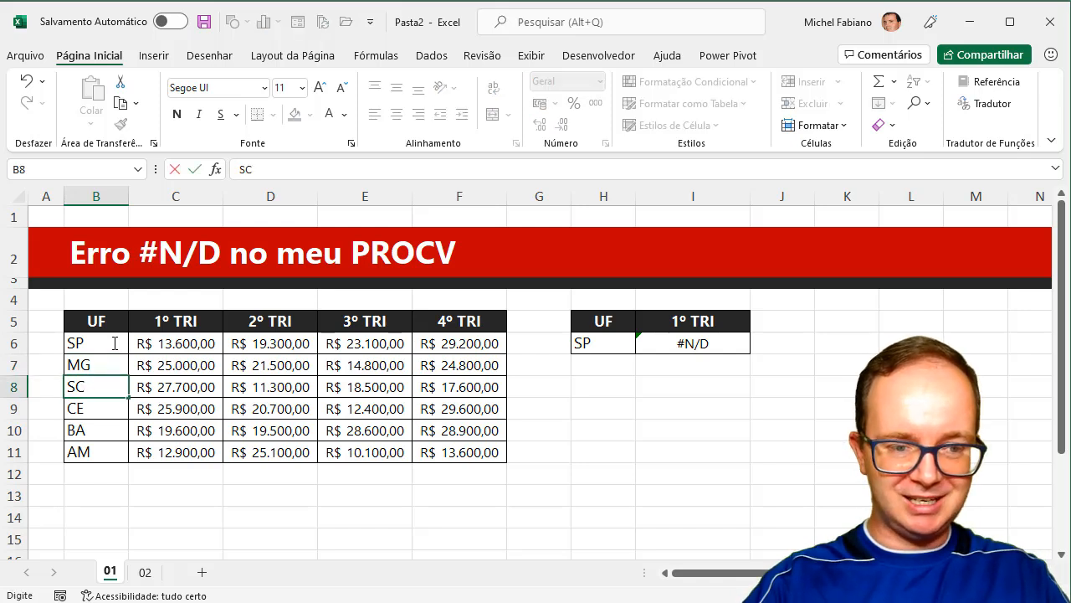
key(Return)
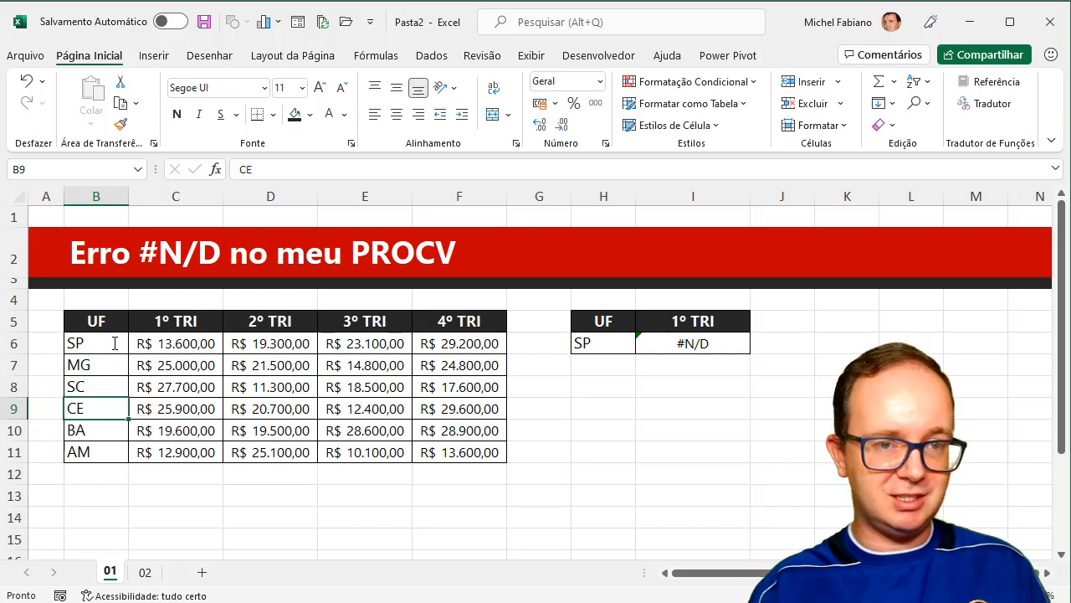
Set the lookup UF in H6 to SC in capital letters
click(598, 348)
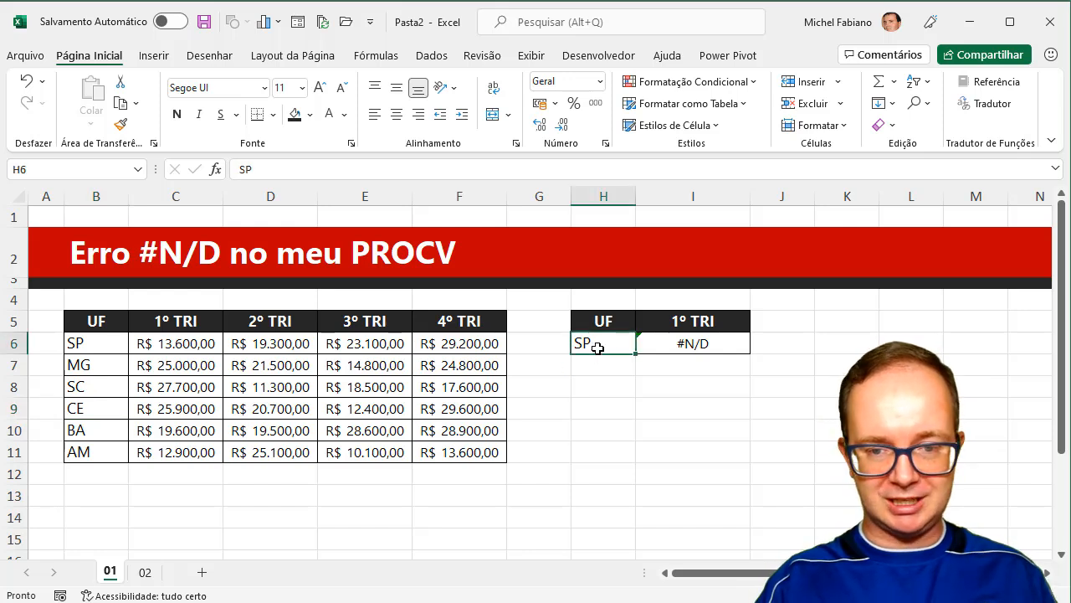
text(sc)
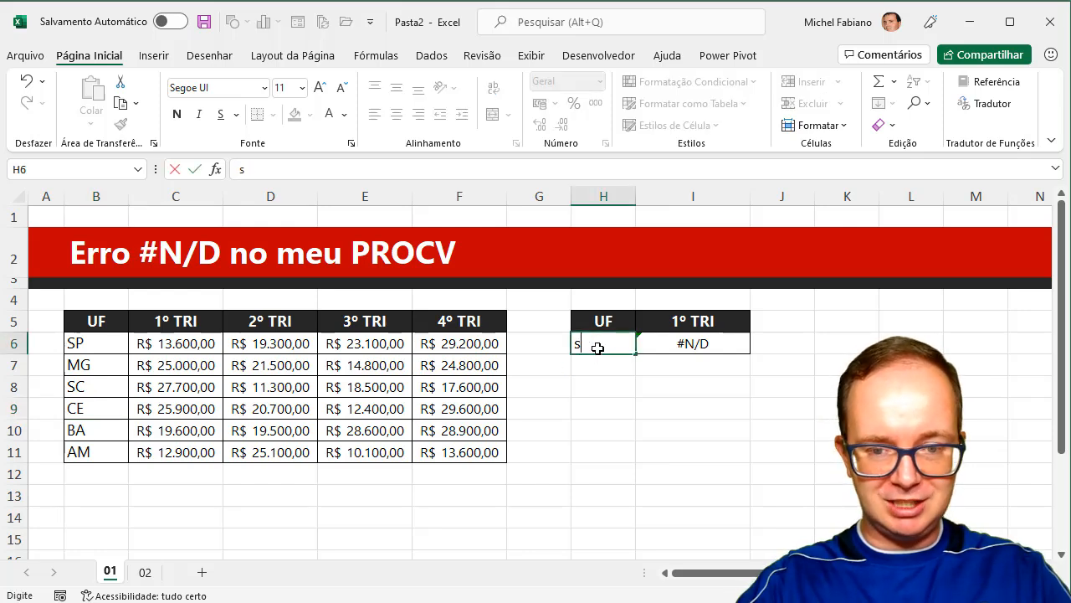
key(BackSpace)
key(BackSpace)
key(Caps_Lock)
text(SC)
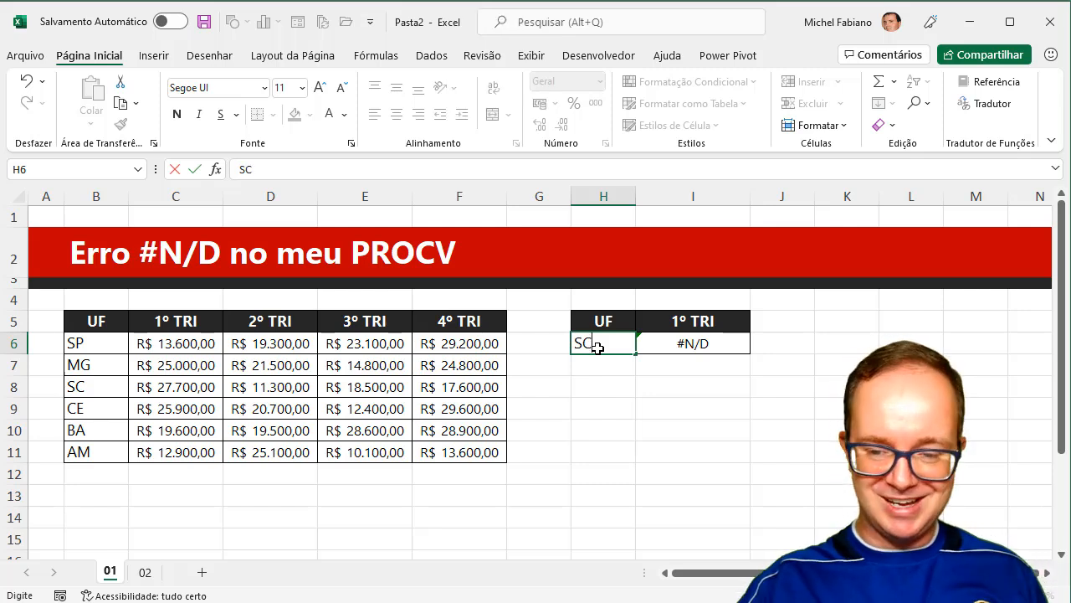
key(Return)
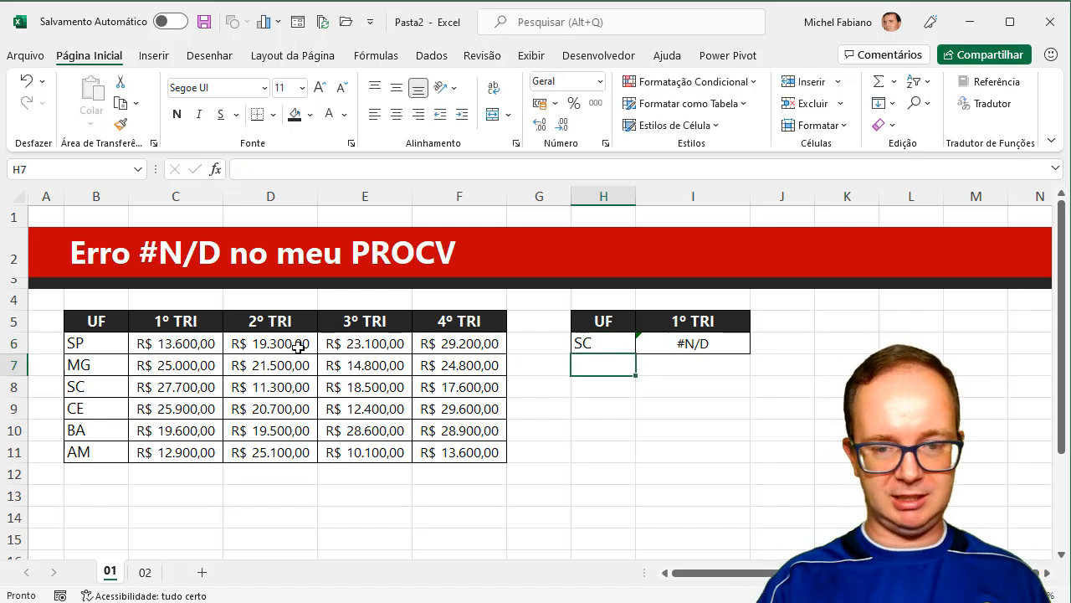
Set the lookup UF in H6 to CE and check the CE entry in B9 for a trailing space
click(611, 346)
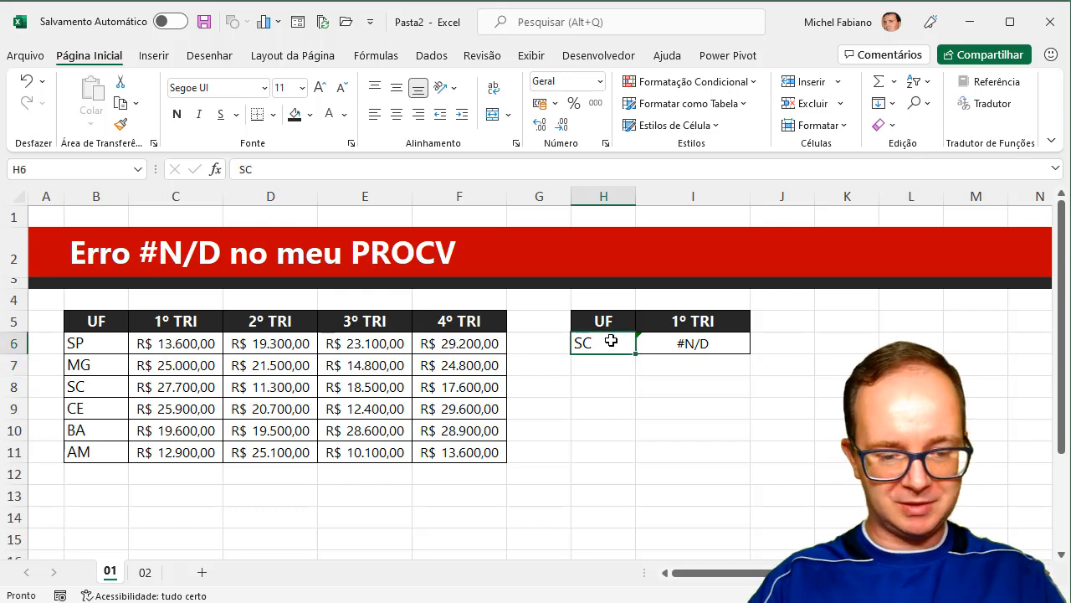
text(CE)
key(Return)
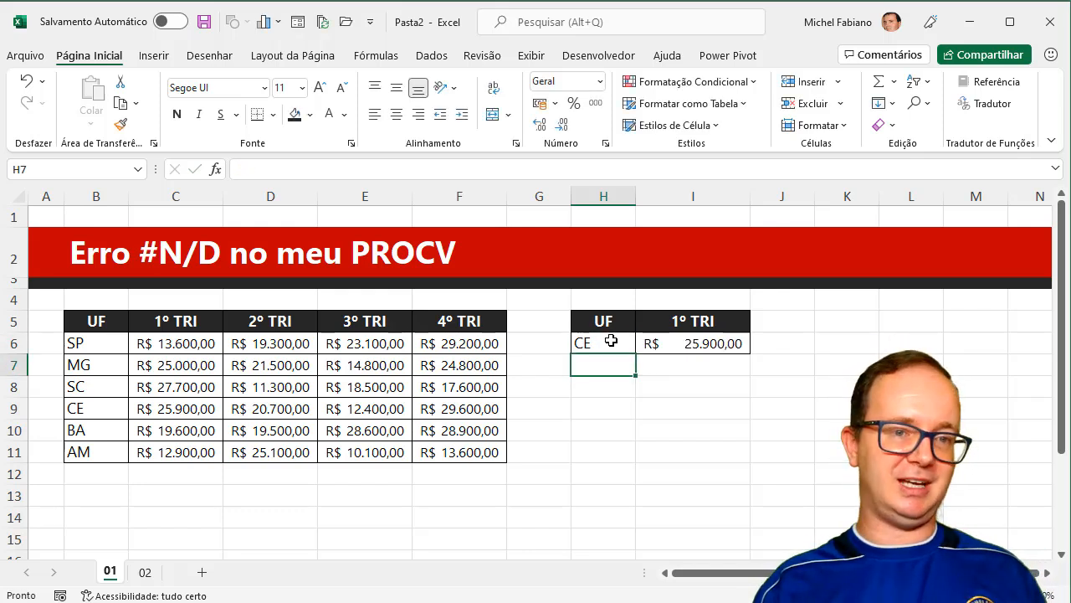
double_click(111, 411)
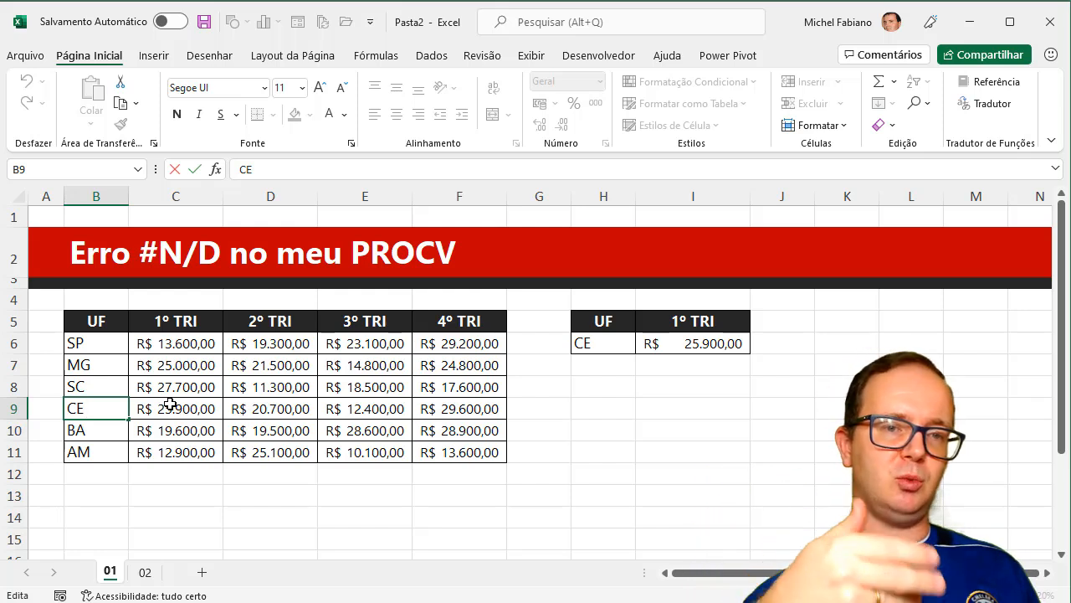
key(Escape)
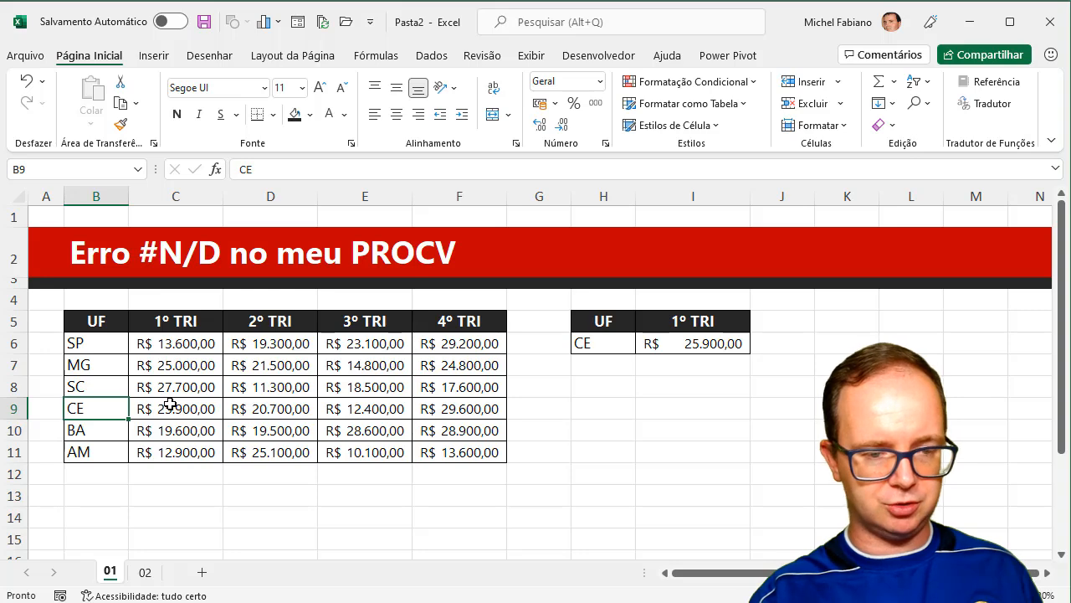
click(141, 572)
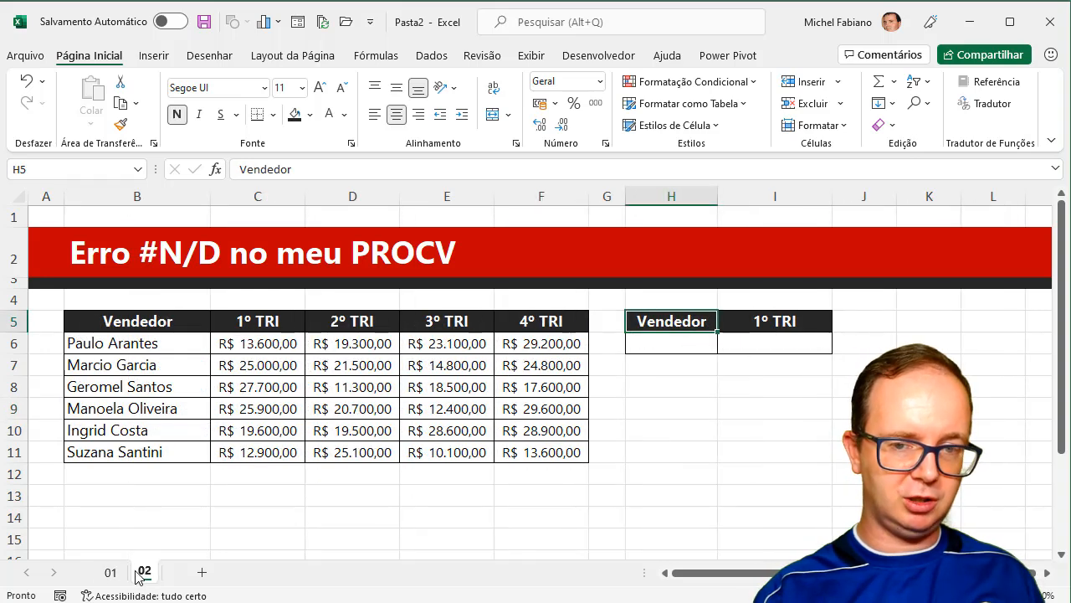
click(110, 572)
Review the PROCV formula in I6 and delete it from the cell
click(524, 463)
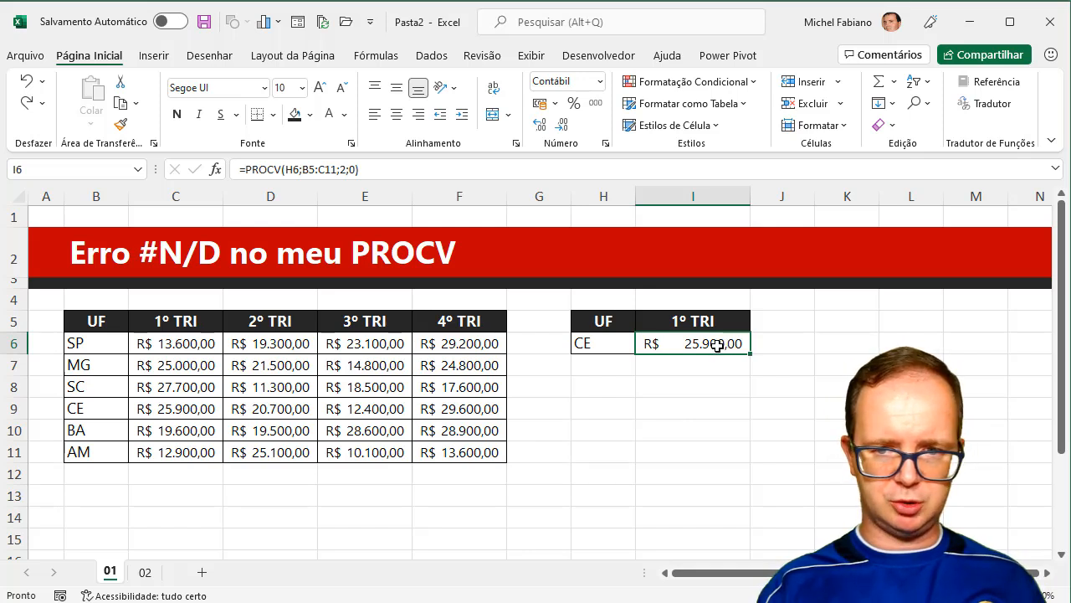
double_click(717, 346)
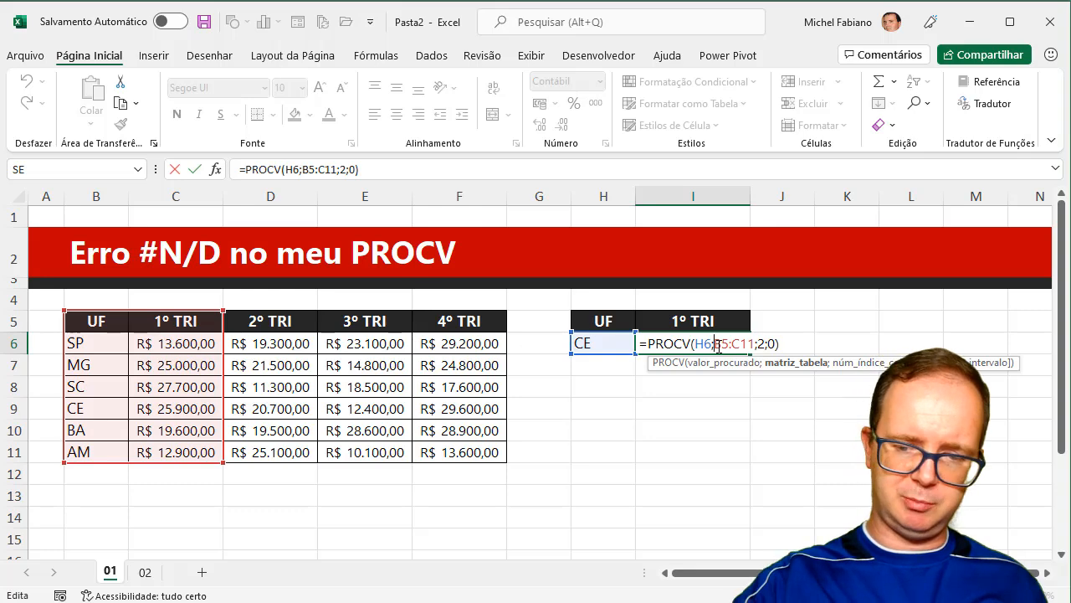
key(Escape)
key(Delete)
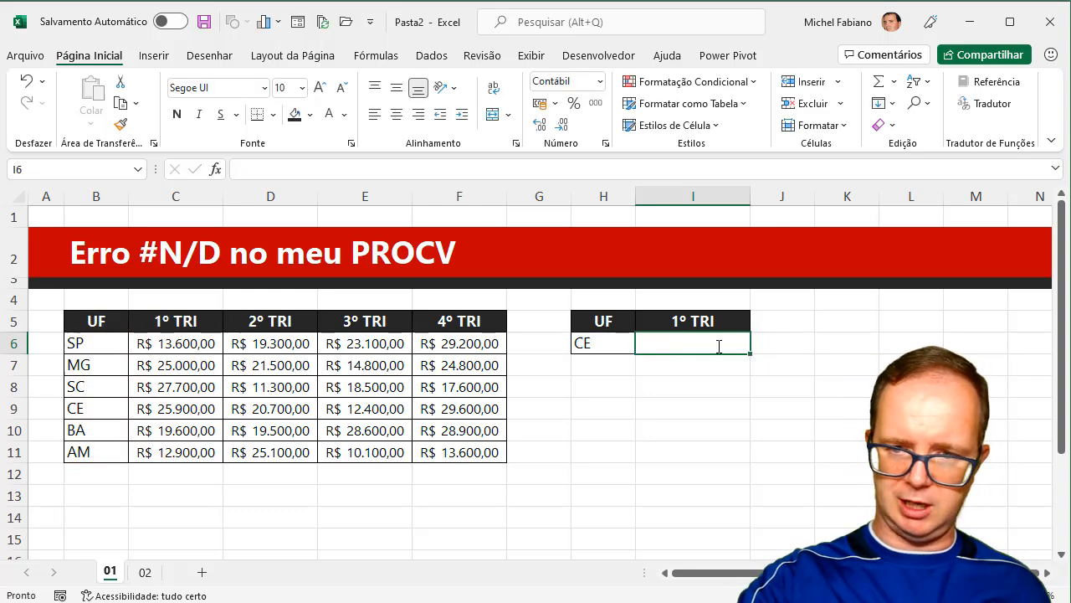
Enter the formula =PROCV(H6;B5:C11;2;0) in I6 to look up the first-quarter value
text(=PROCV)
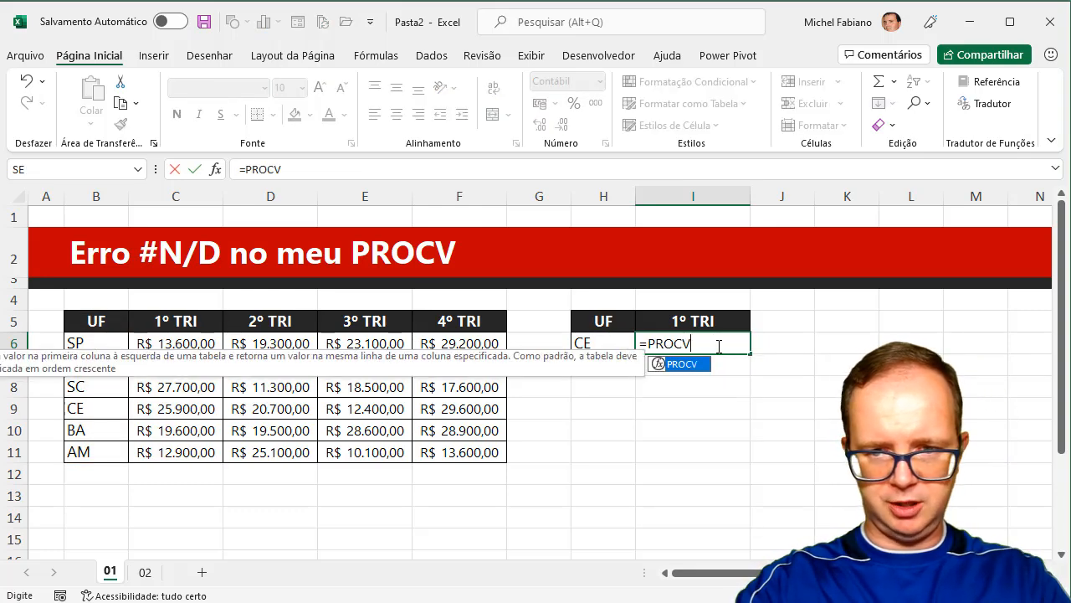
text(()
click(582, 342)
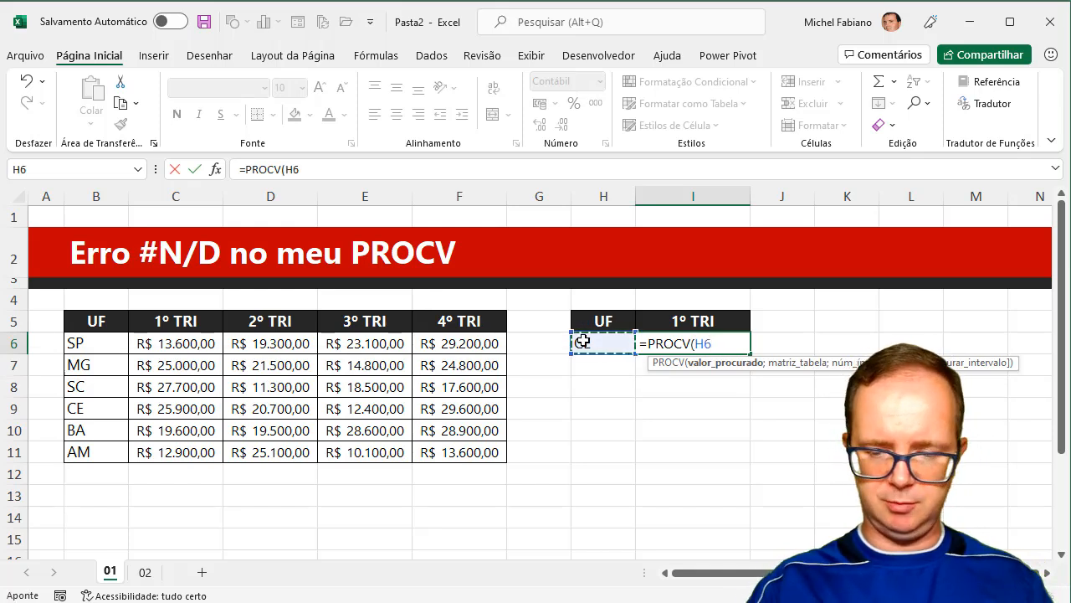
text(;)
drag(95, 325, 178, 446)
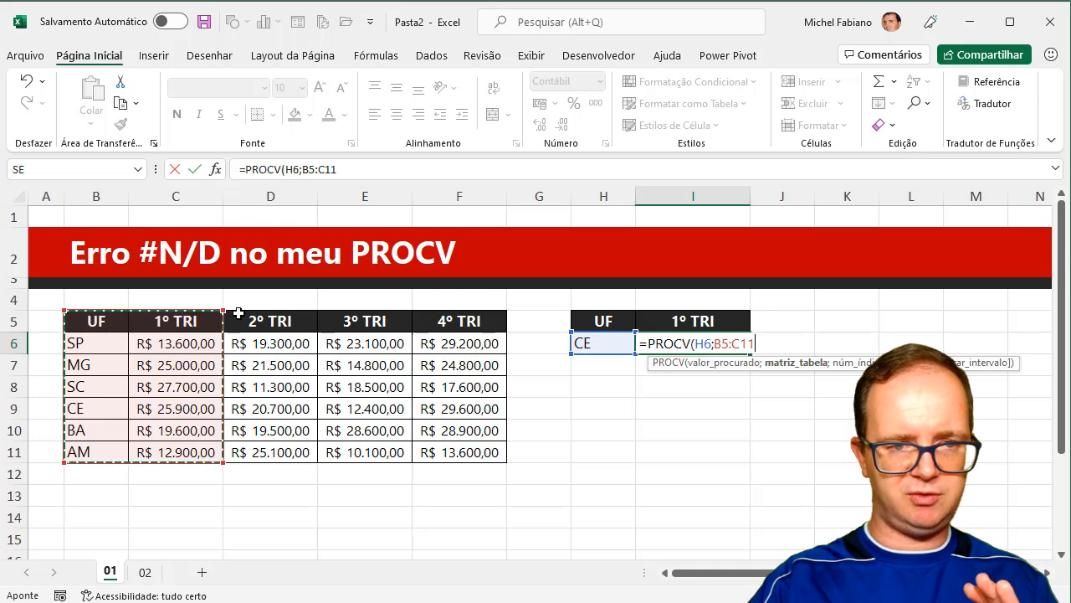
text(;)
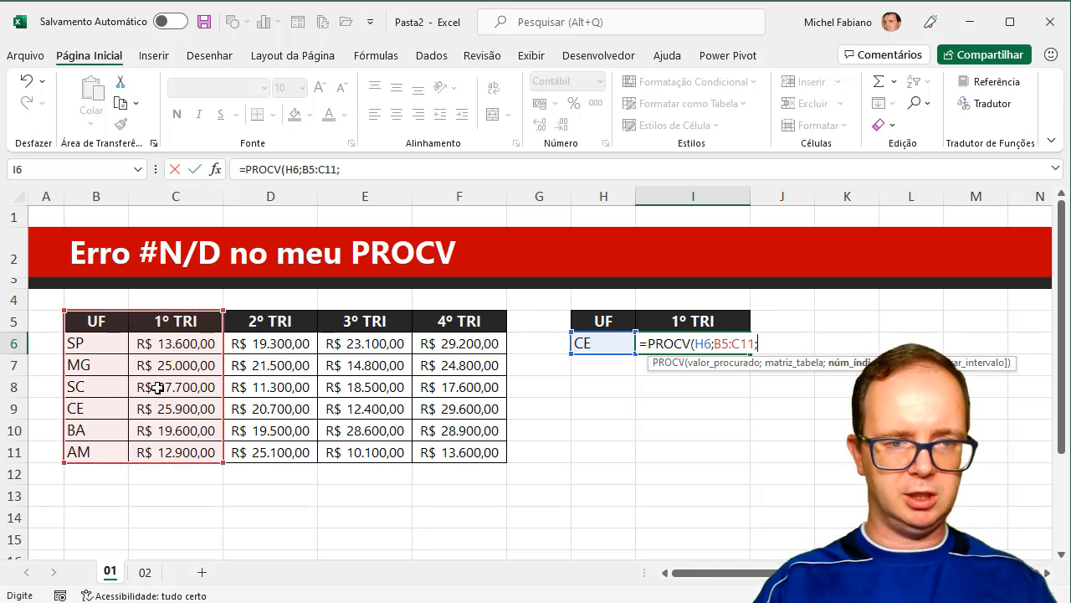
text(2;0)
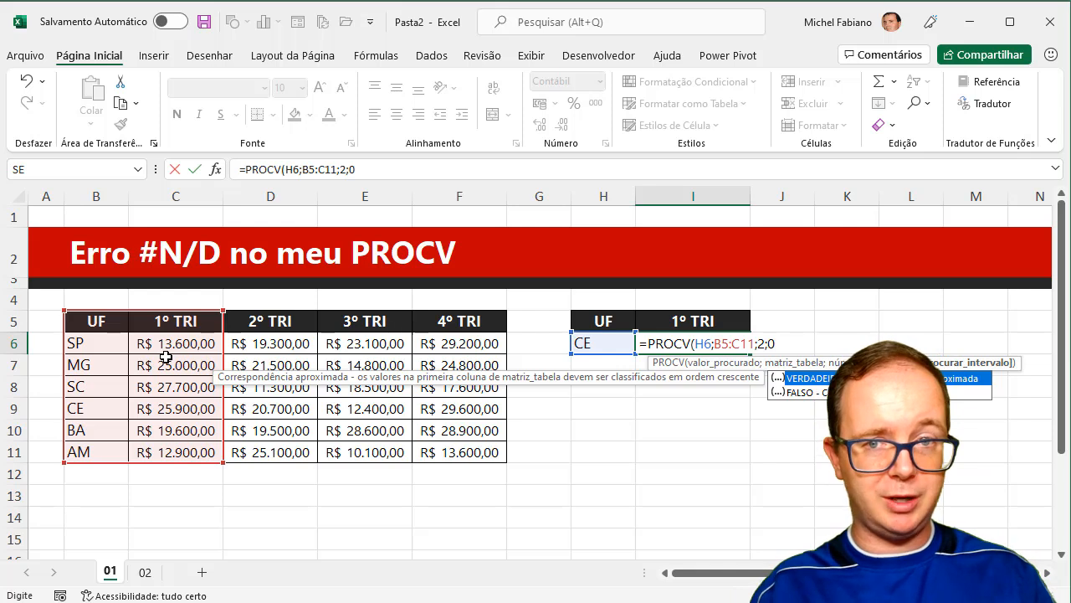
text())
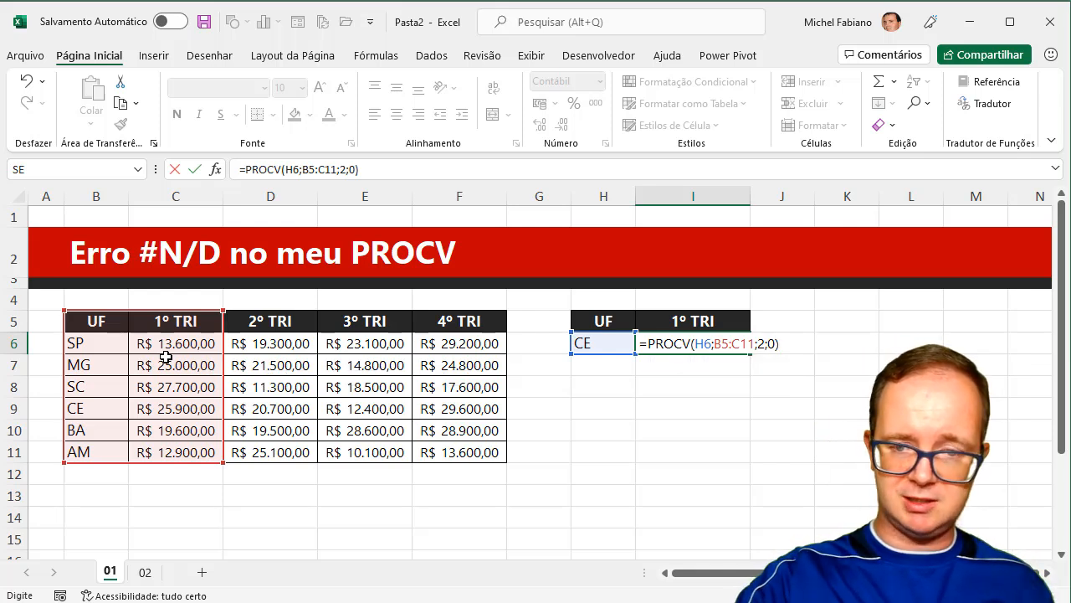
key(Return)
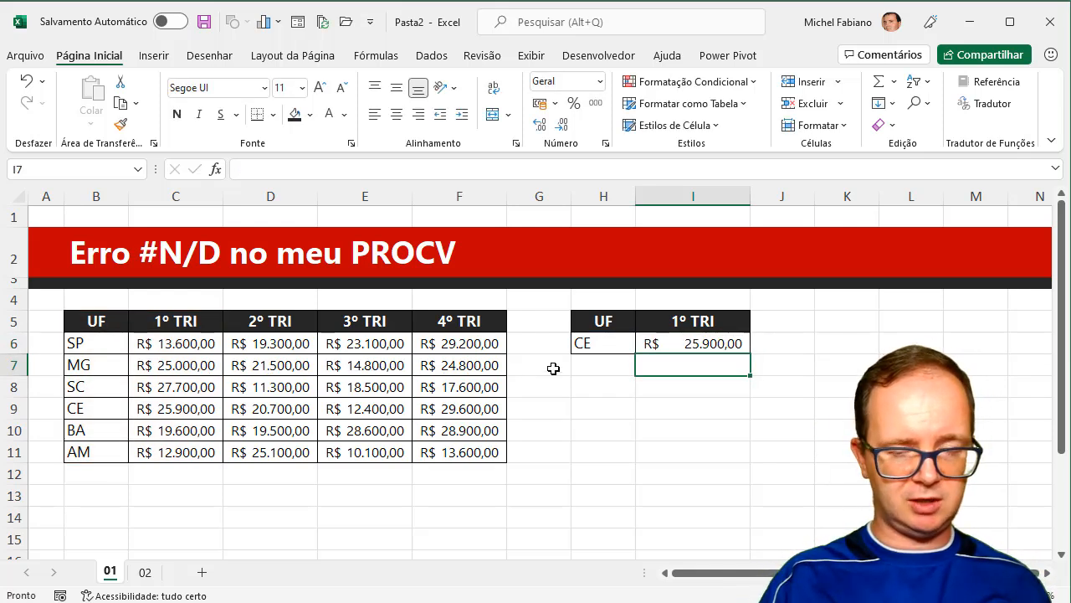
Set the lookup UF in H6 to SP
click(619, 352)
text(SP)
key(Return)
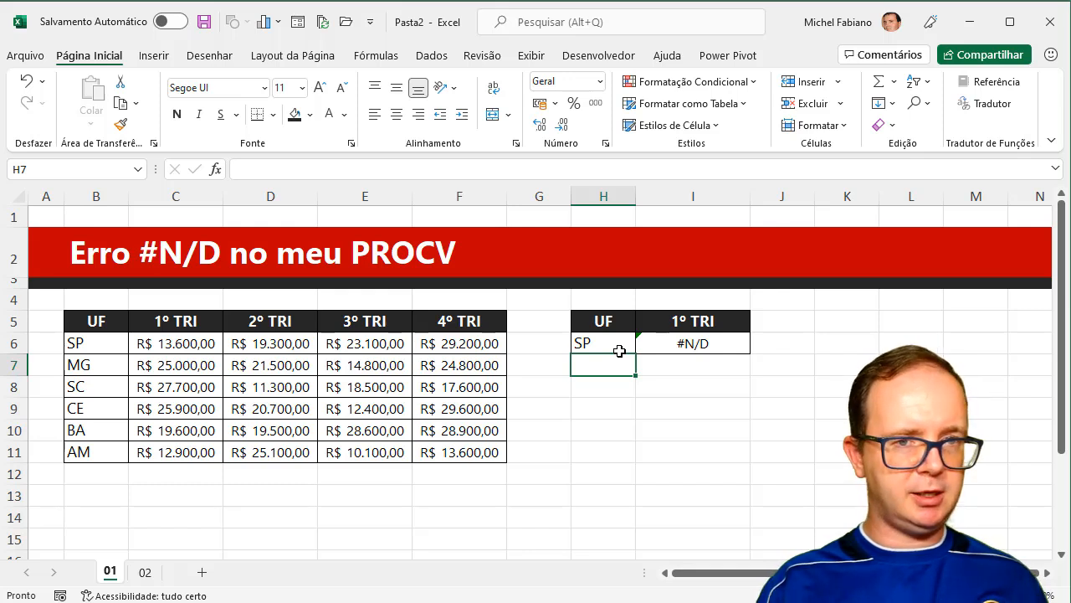
Check the SP entry in B6 for a trailing space and add a matching trailing space to the lookup UF SP in H6
click(119, 343)
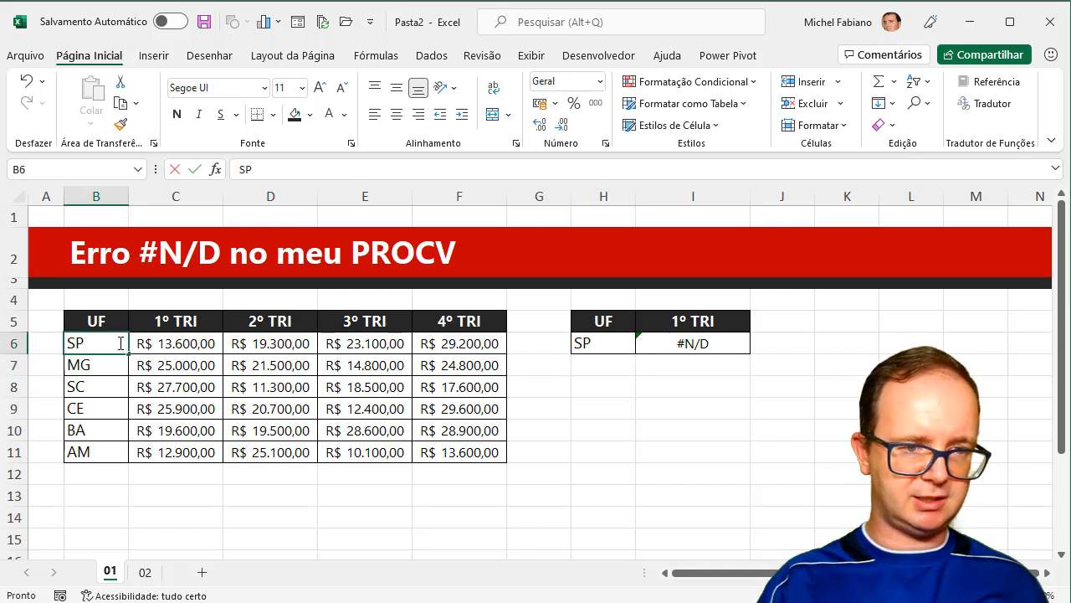
double_click(120, 343)
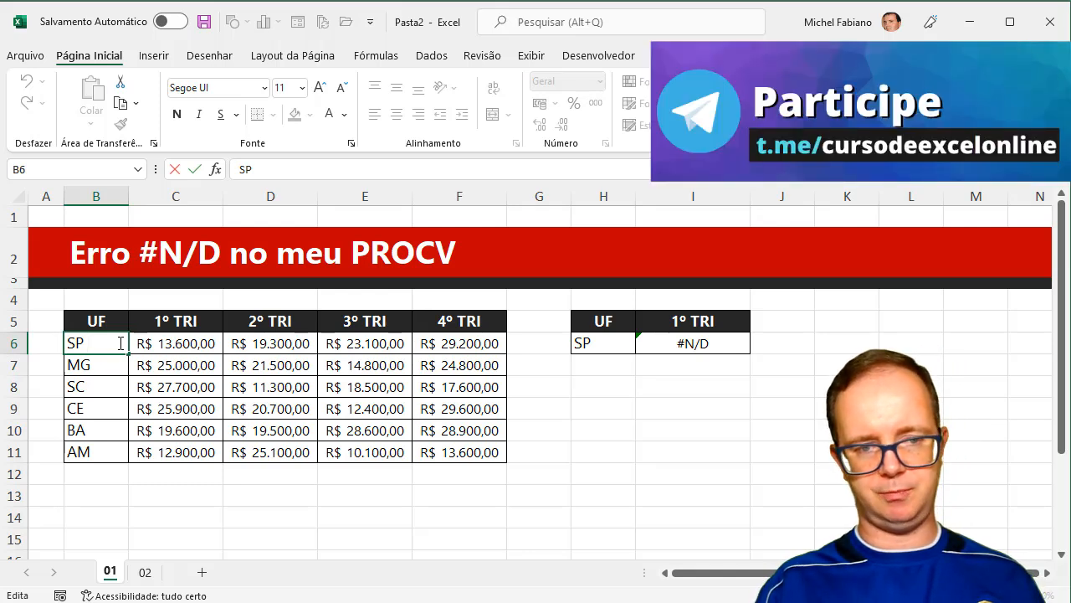
click(609, 339)
double_click(610, 338)
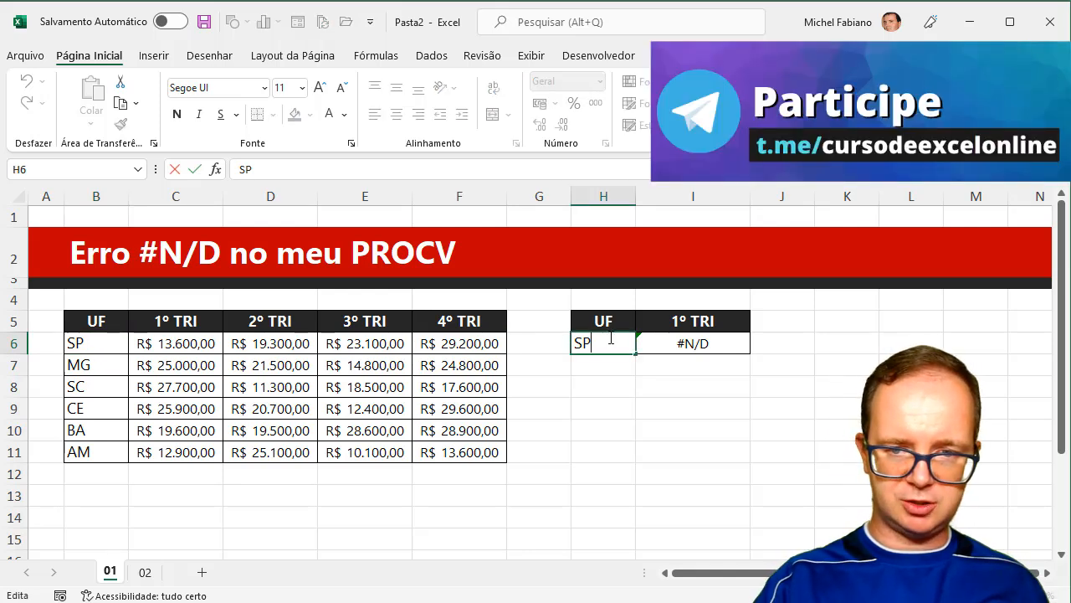
key(BackSpace)
key(Return)
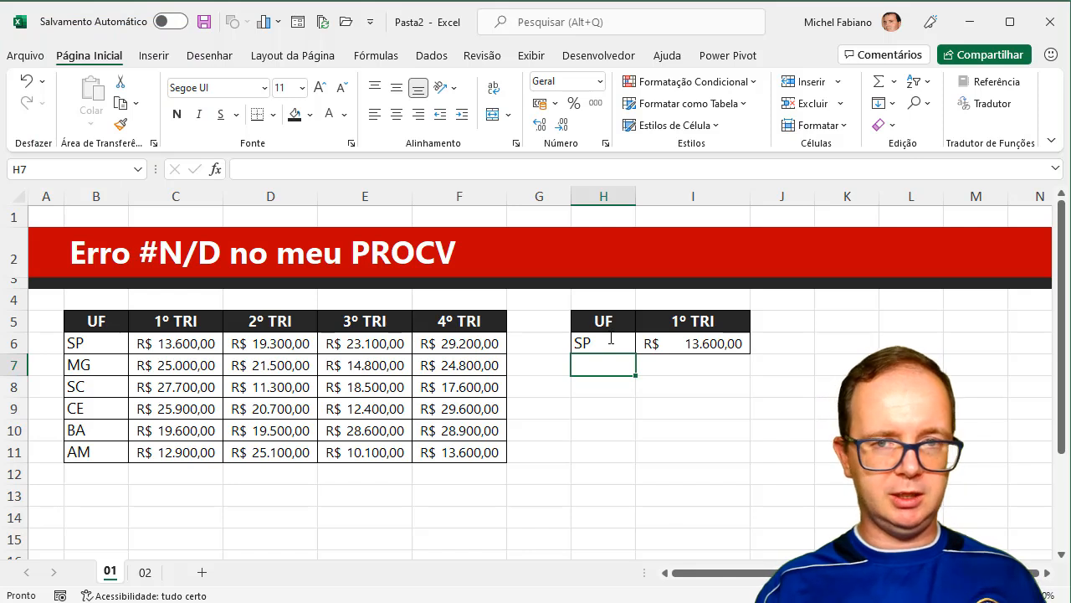
Insert two blank columns before column H, between the source table and the lookup table
drag(92, 343, 98, 450)
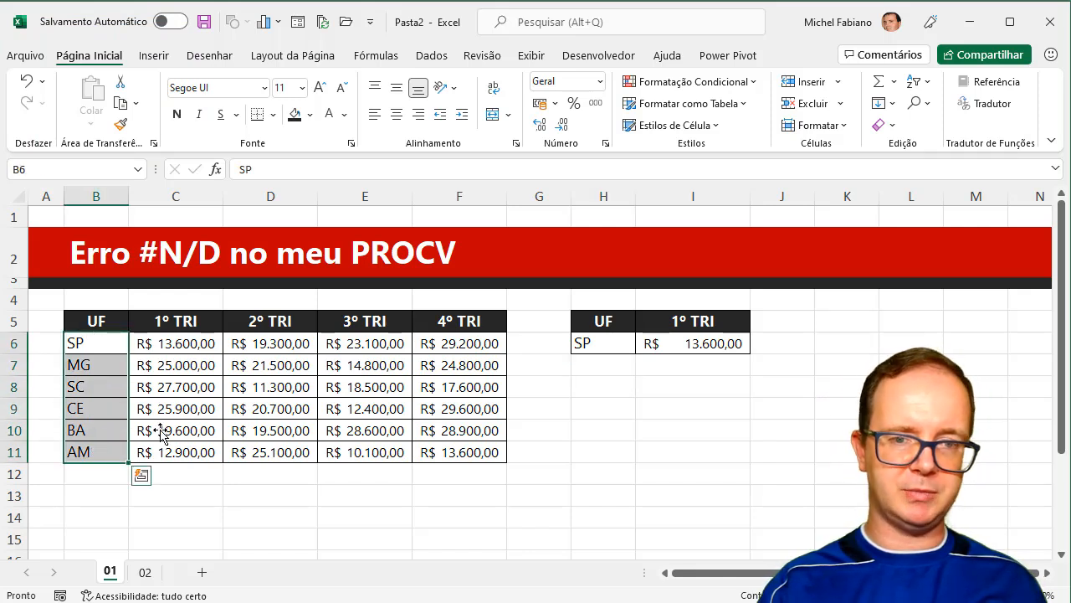
click(617, 195)
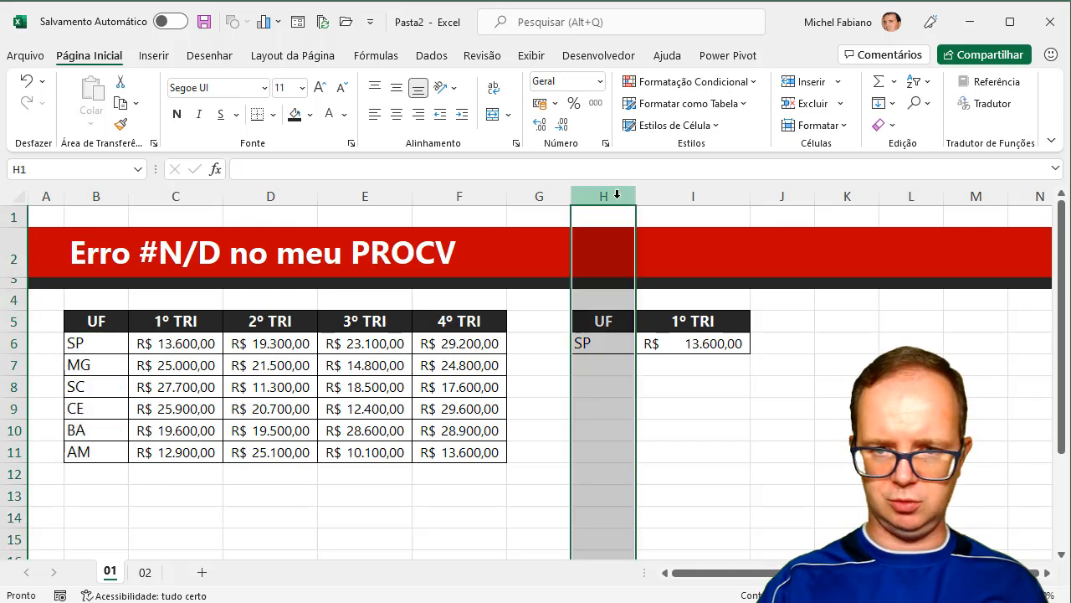
right_click(616, 195)
click(661, 336)
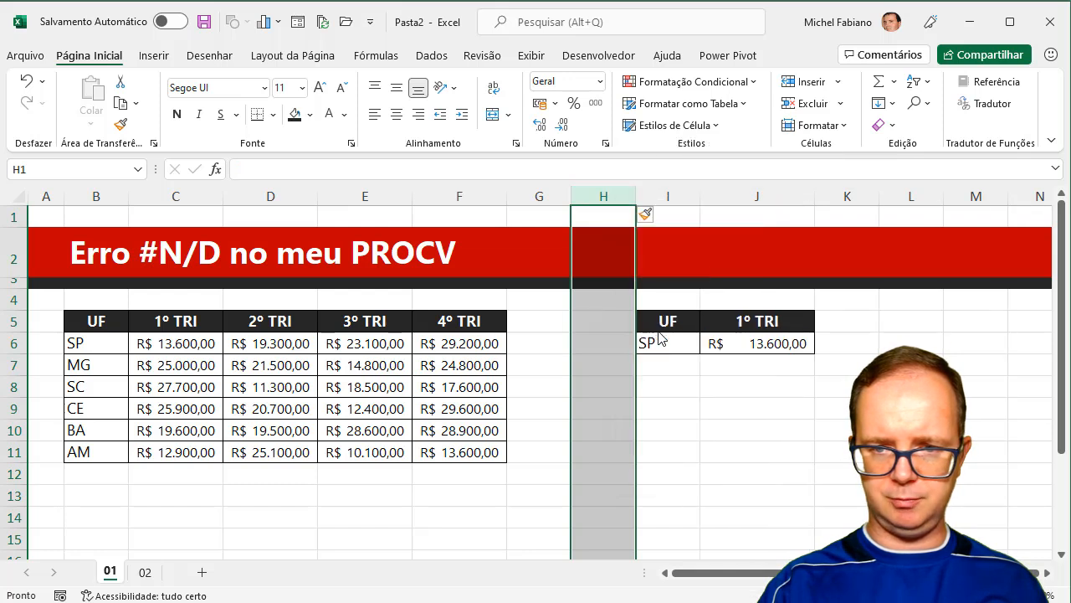
right_click(607, 199)
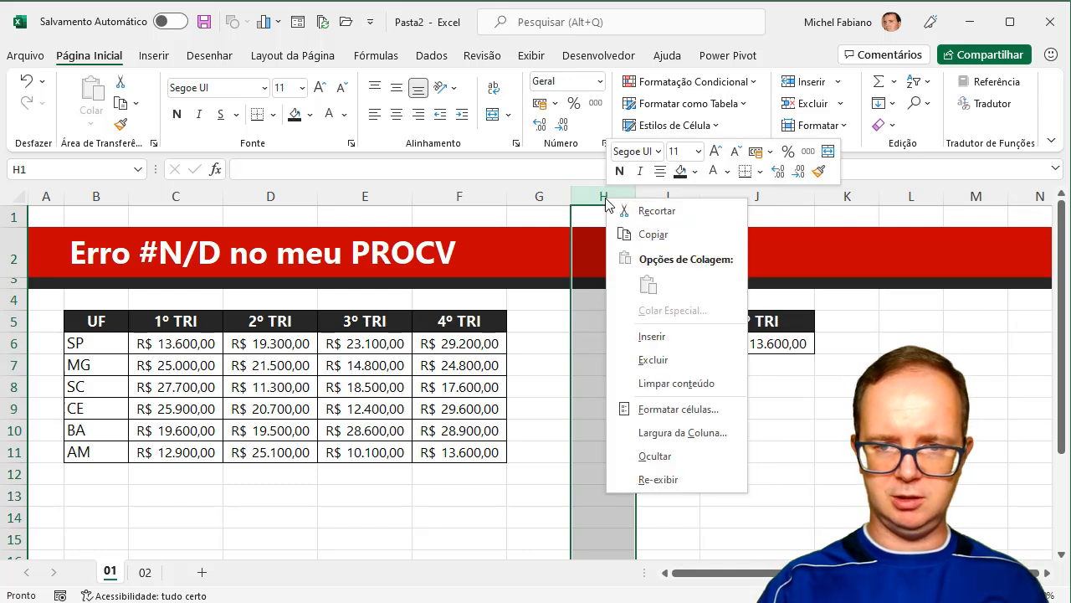
click(652, 336)
Enter the heading ARRUMAR in H5
click(612, 323)
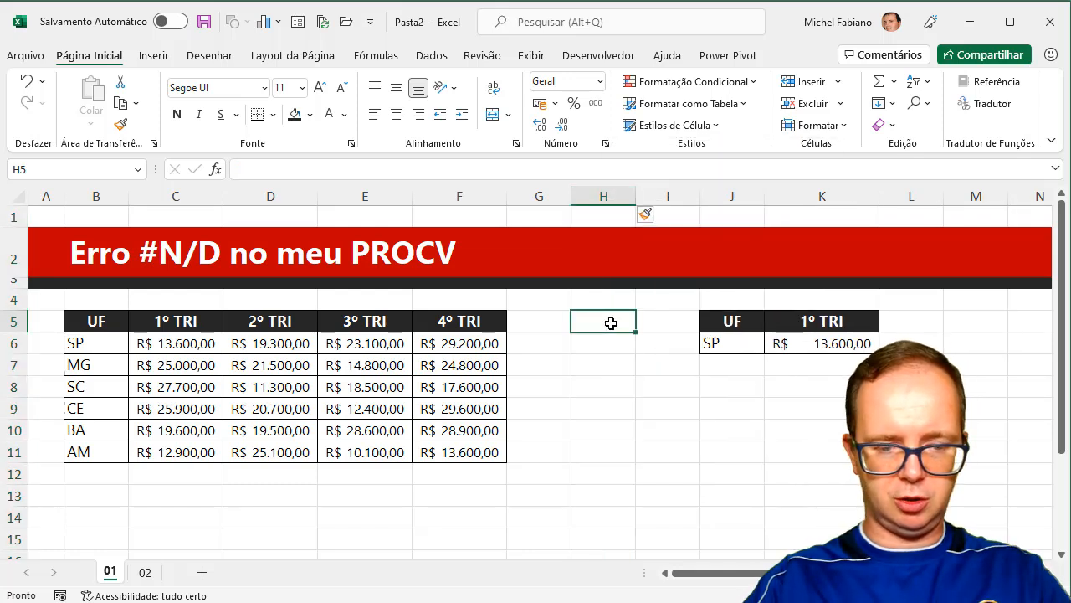
text(ARRUMAR)
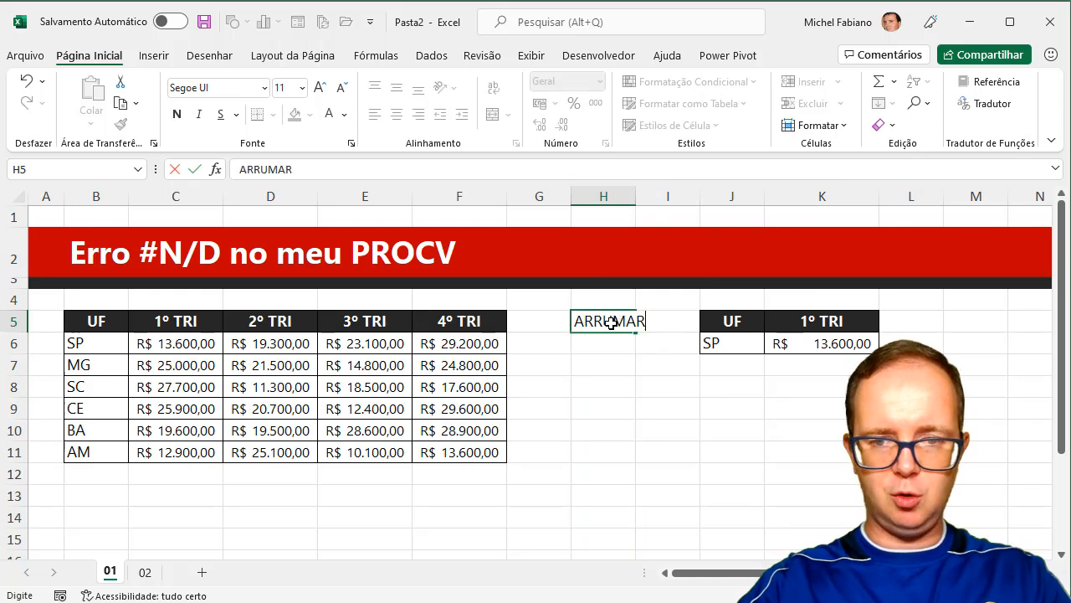
key(Return)
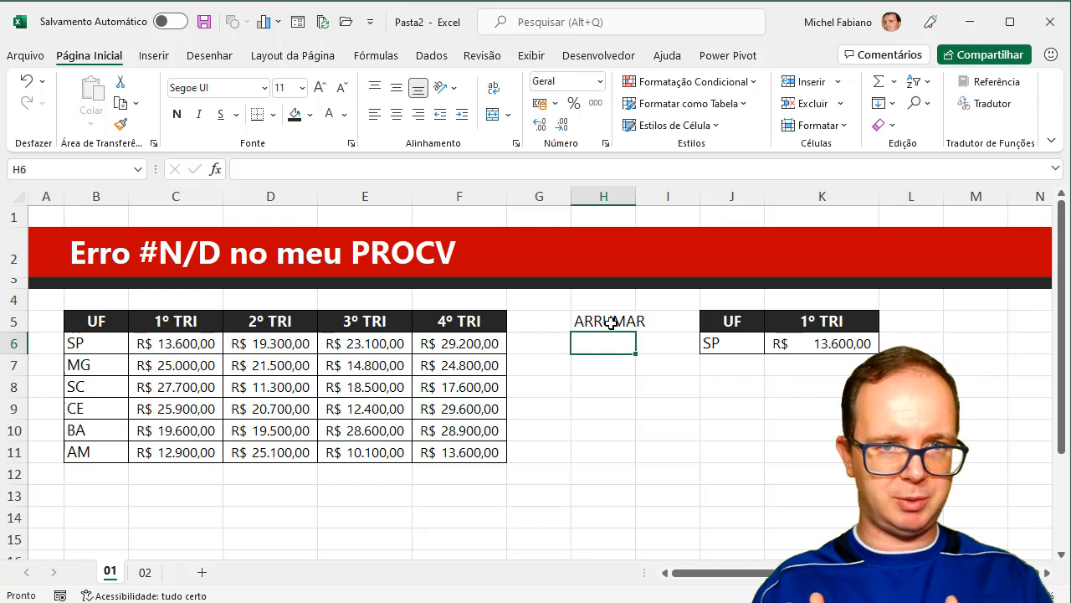
Enter the formula =ARRUMAR(B6) in H6 and fill it down to H11
text(=ARR)
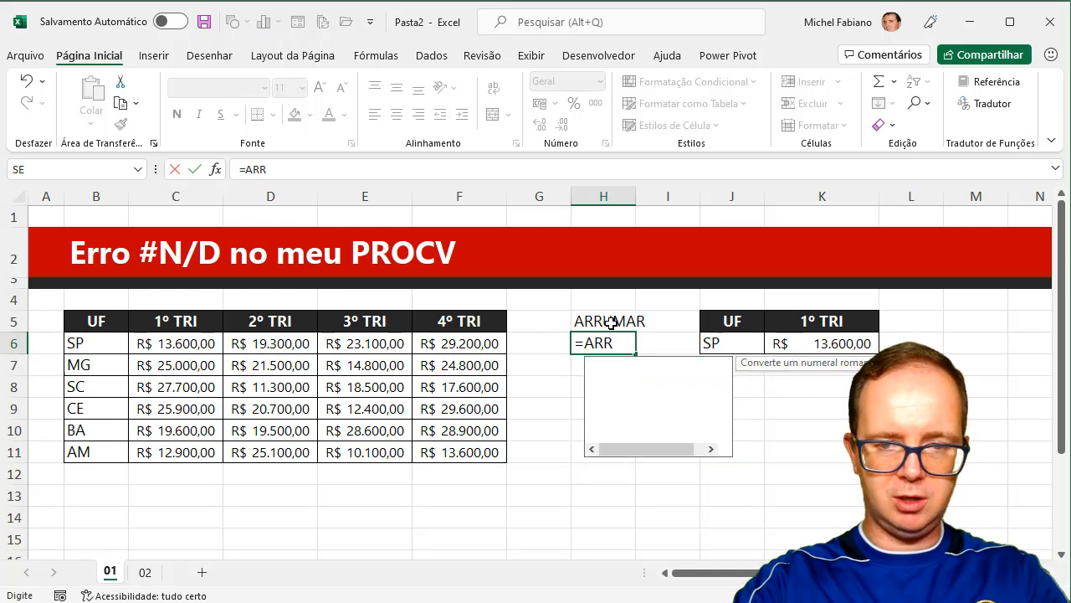
text(UMAR()
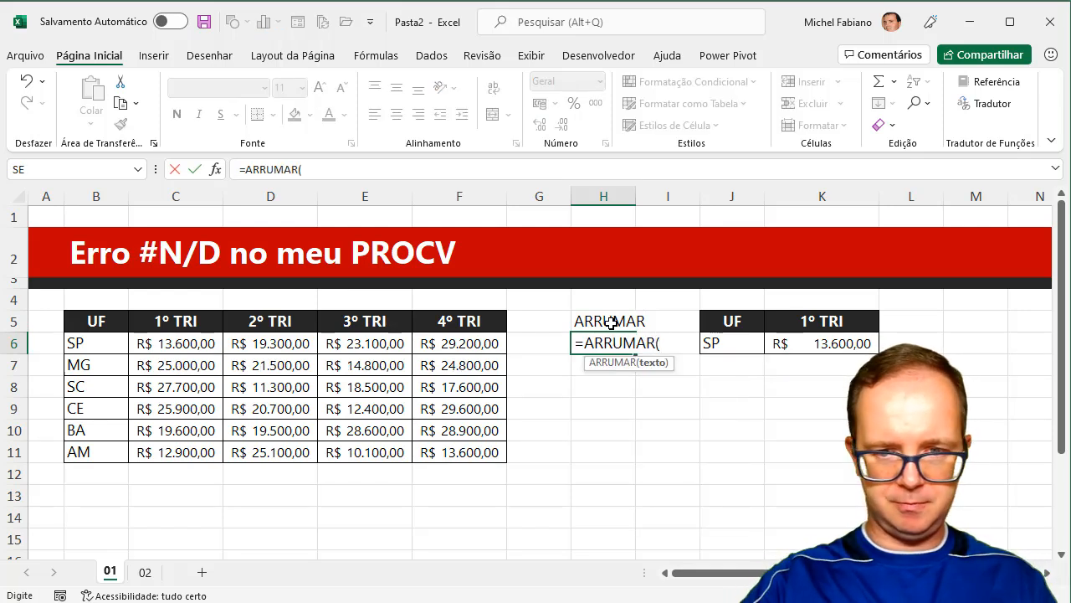
click(108, 343)
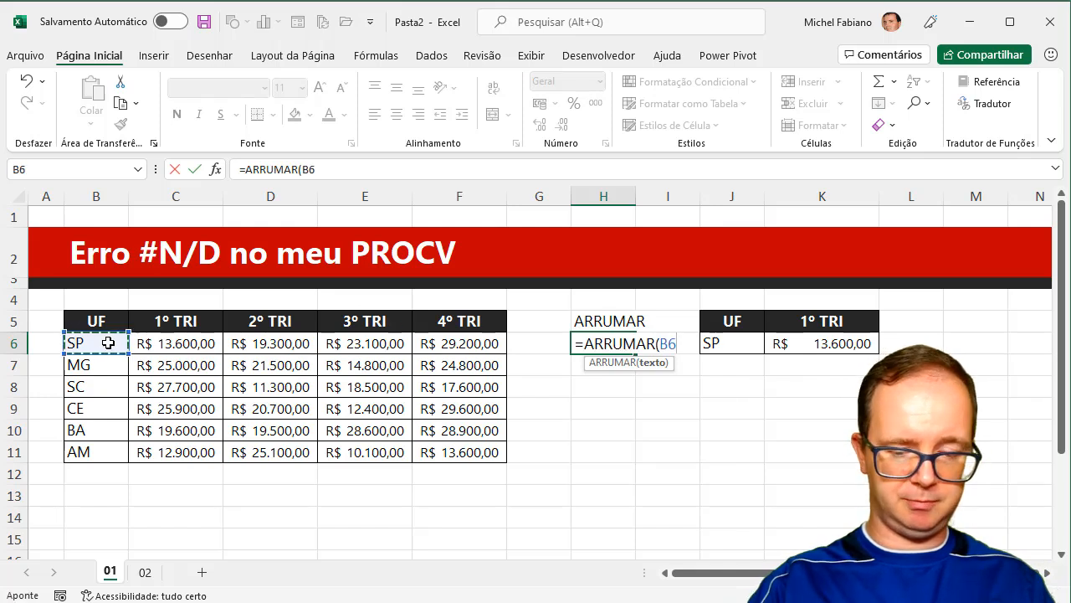
text())
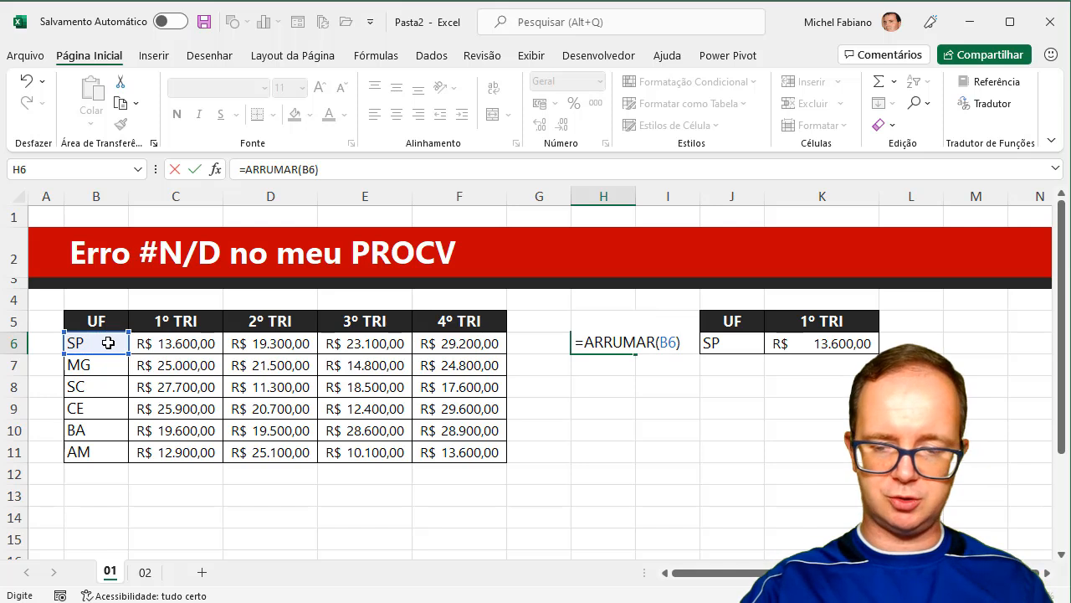
key(Return)
click(604, 342)
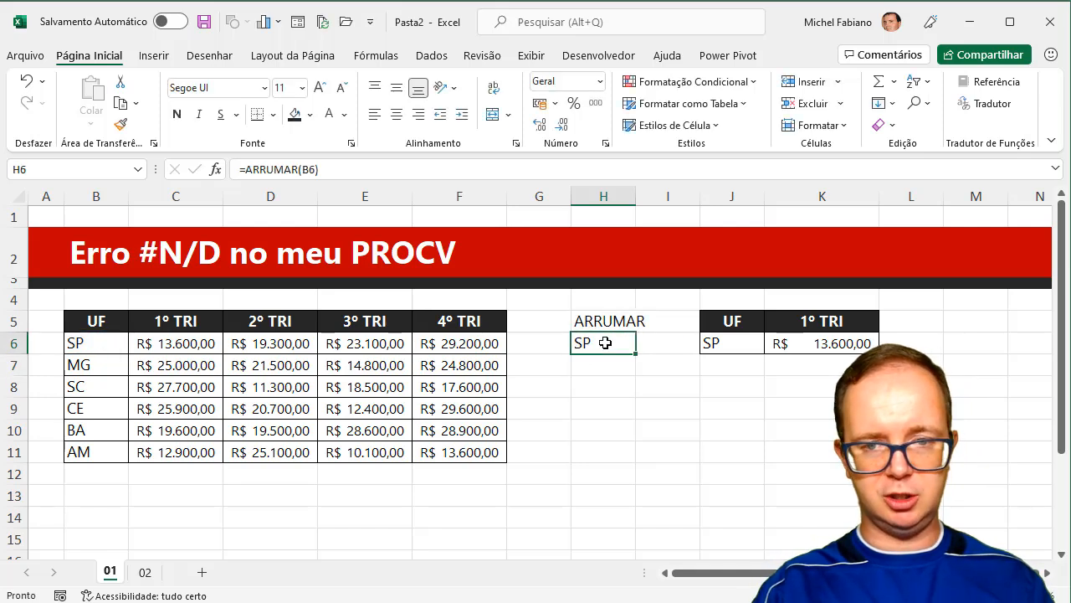
drag(636, 354, 637, 462)
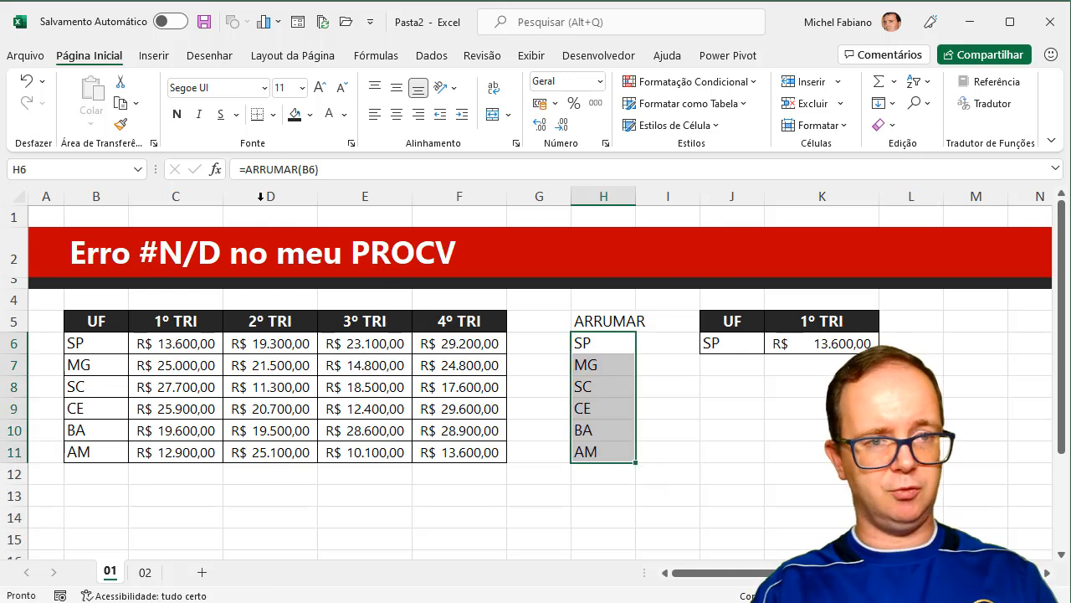
Copy the cleaned entries in H6:H11 and paste them as values over the UF entries starting at B6
click(126, 109)
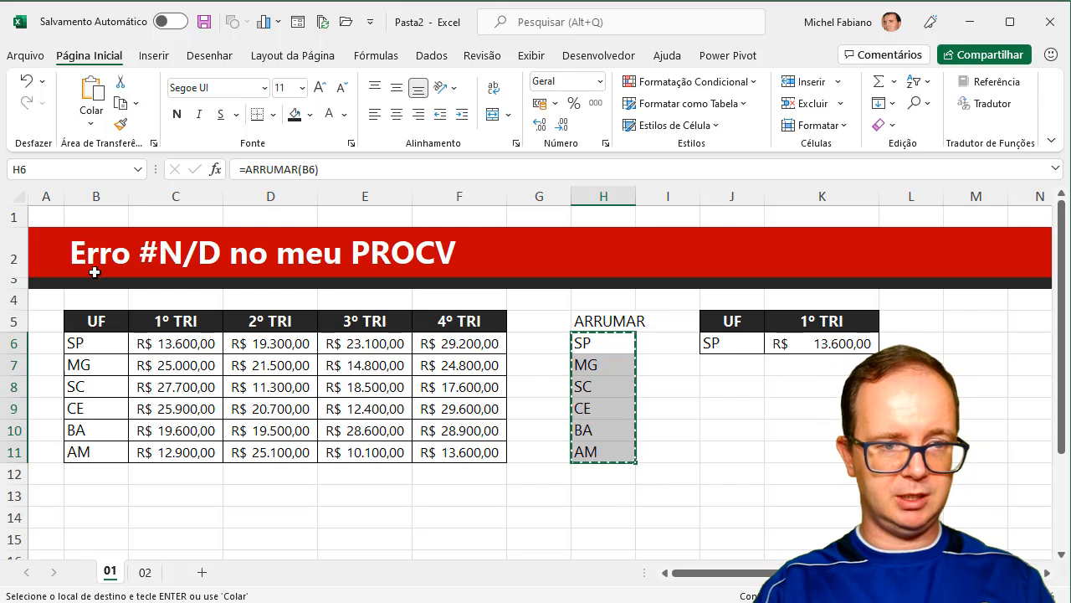
click(108, 345)
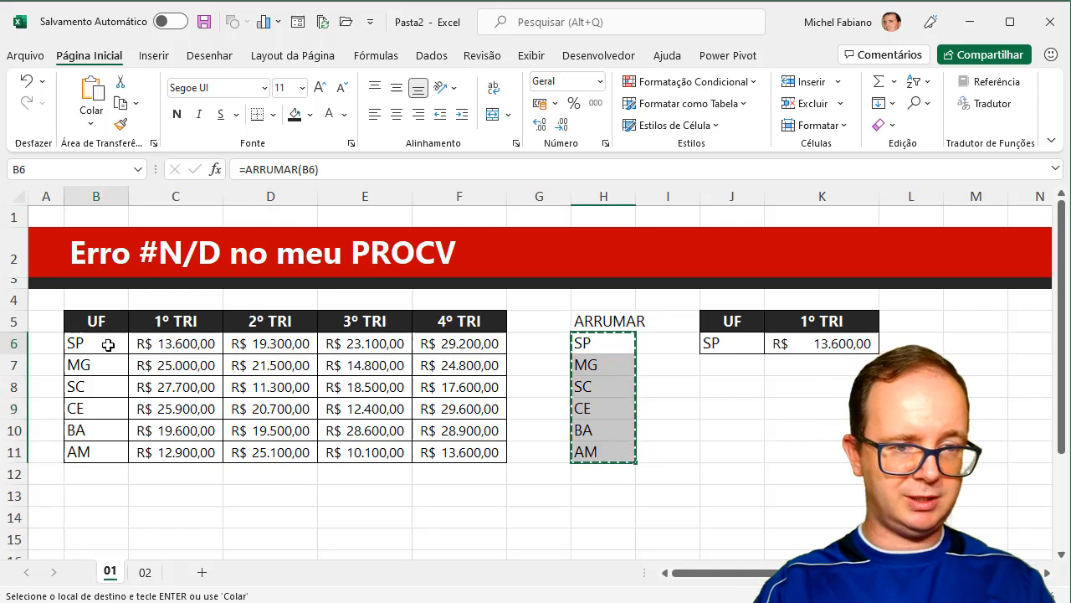
click(92, 121)
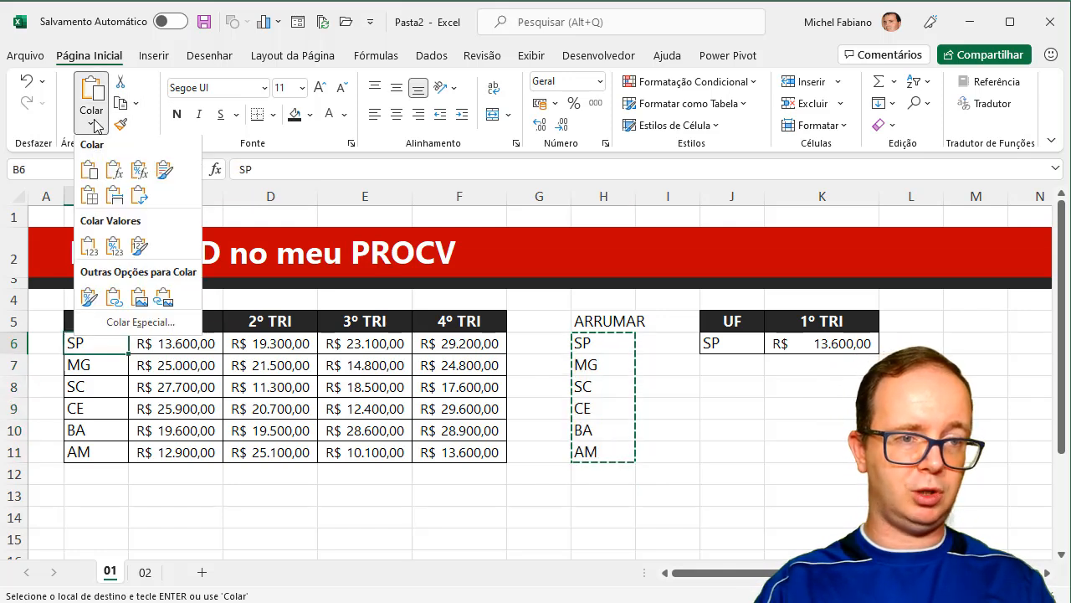
click(96, 258)
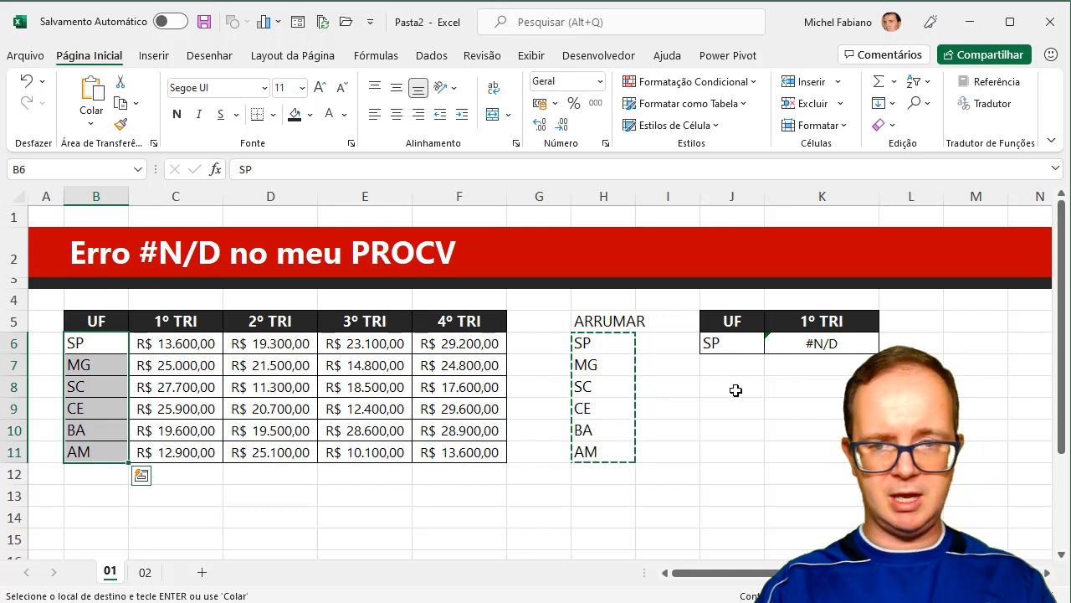
Remove the trailing space from the lookup UF SP in J6
double_click(738, 342)
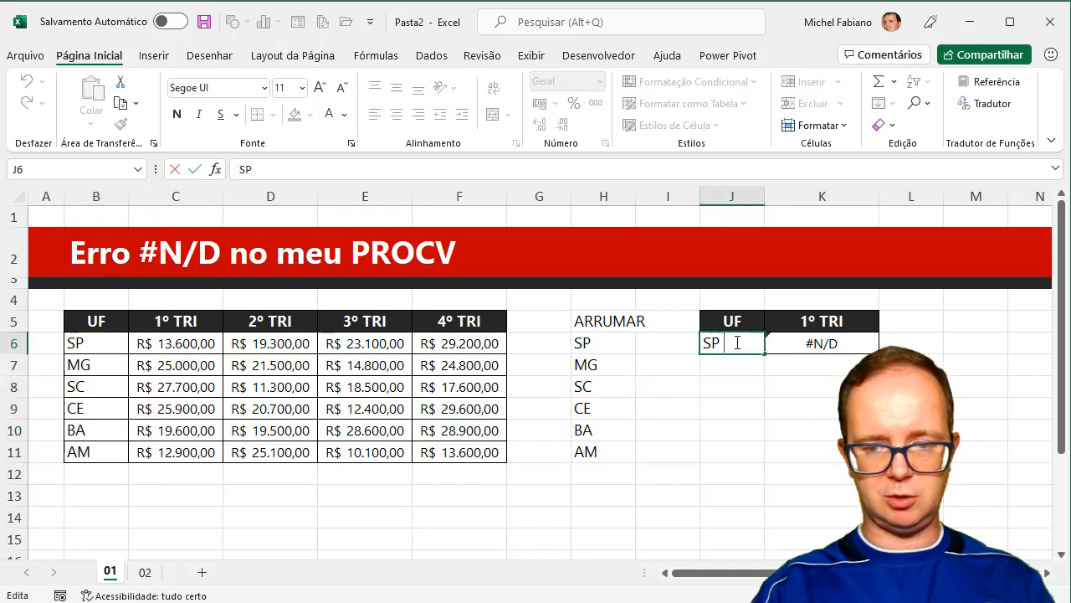
key(BackSpace)
key(Return)
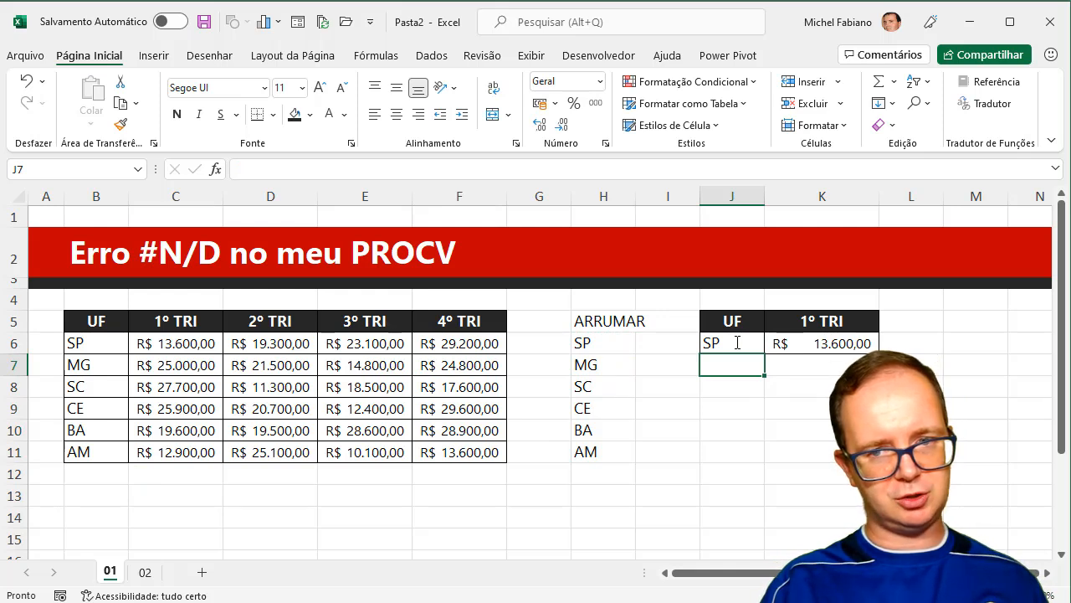
Test the lookup by setting the UF in J6 to MG, SC and finally CE
click(736, 341)
text(MG)
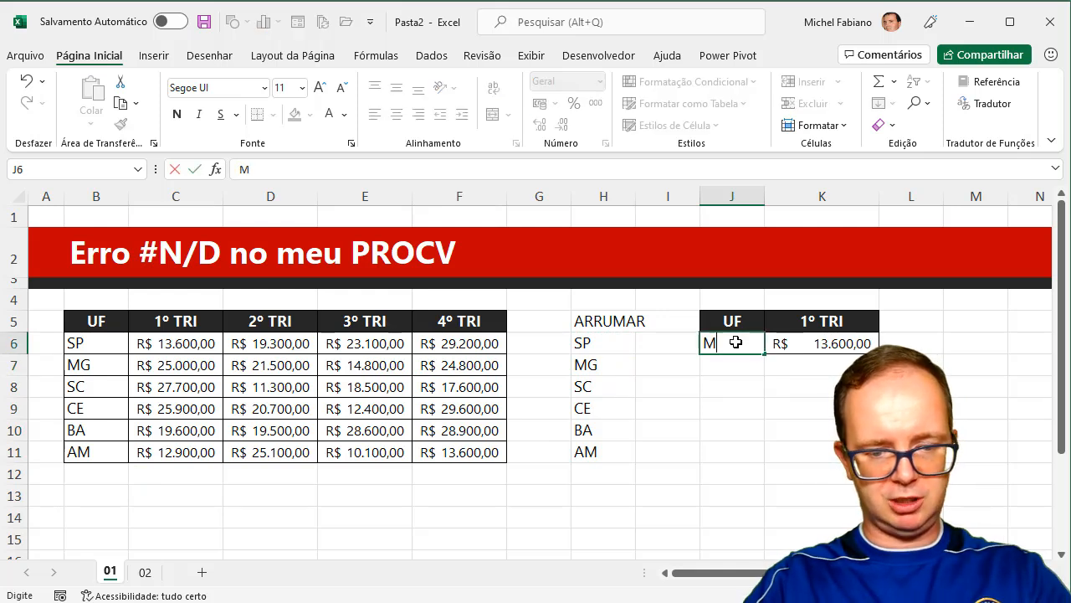
key(Return)
click(736, 342)
text(SC)
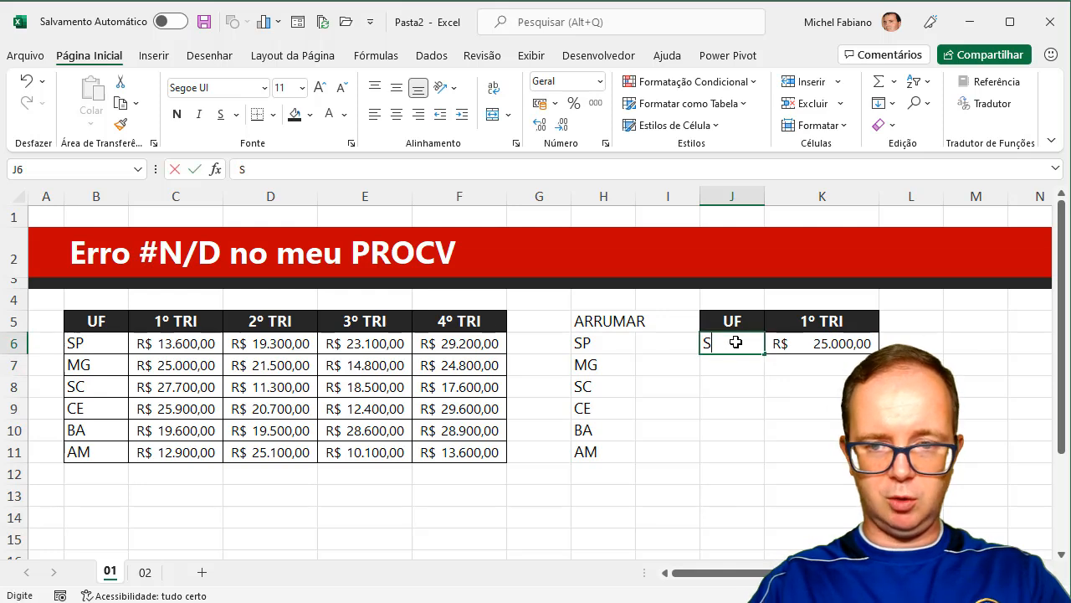
key(Return)
key(Down)
key(Up)
key(Up)
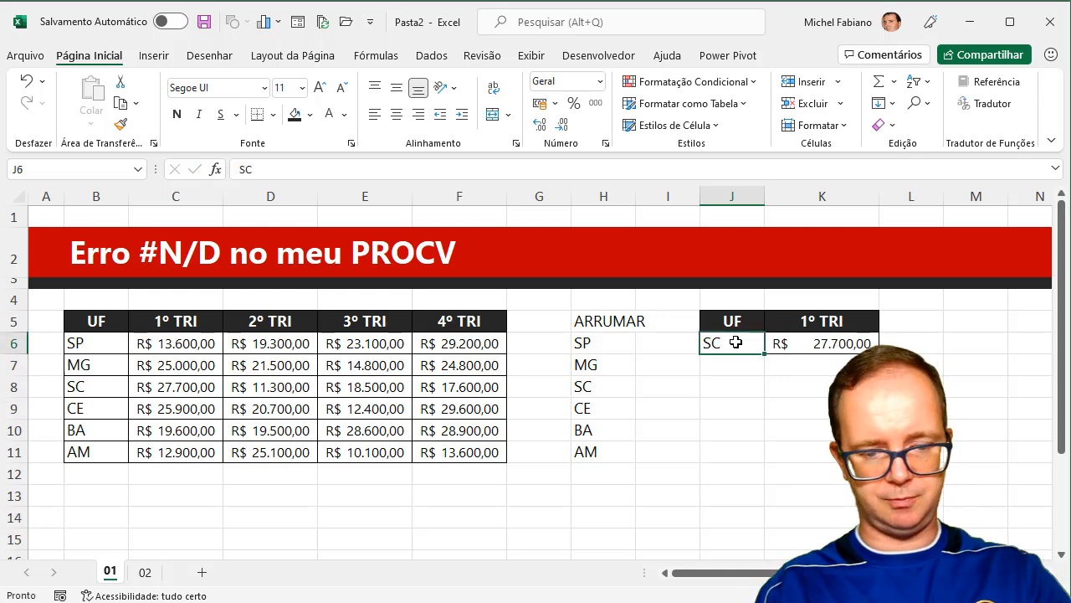
text(CE)
key(Return)
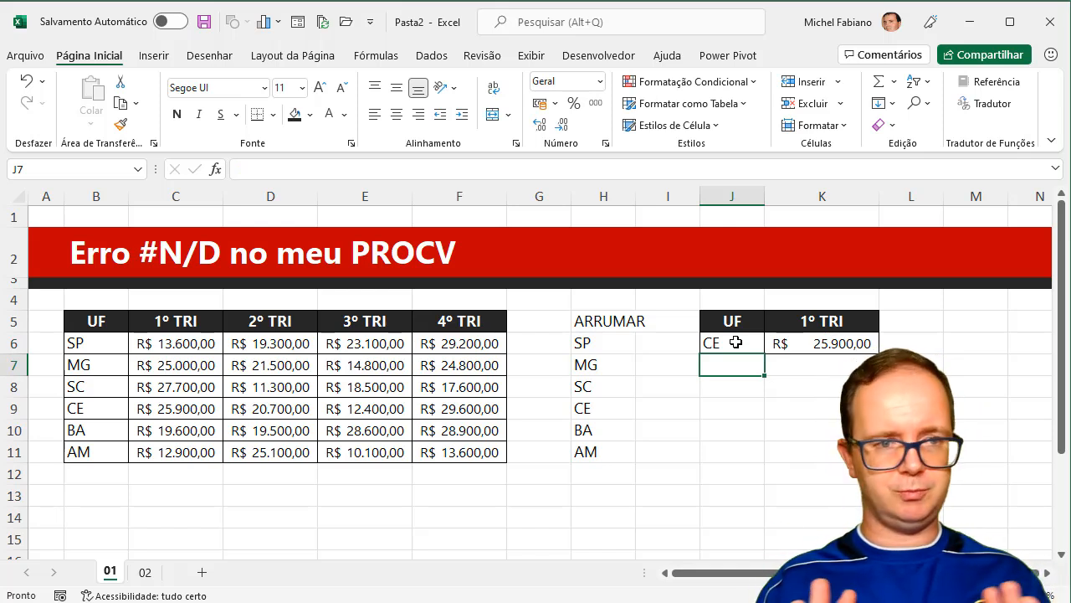
Add a trailing space to the SP entry in B6 and to the CE entry in B9
double_click(100, 339)
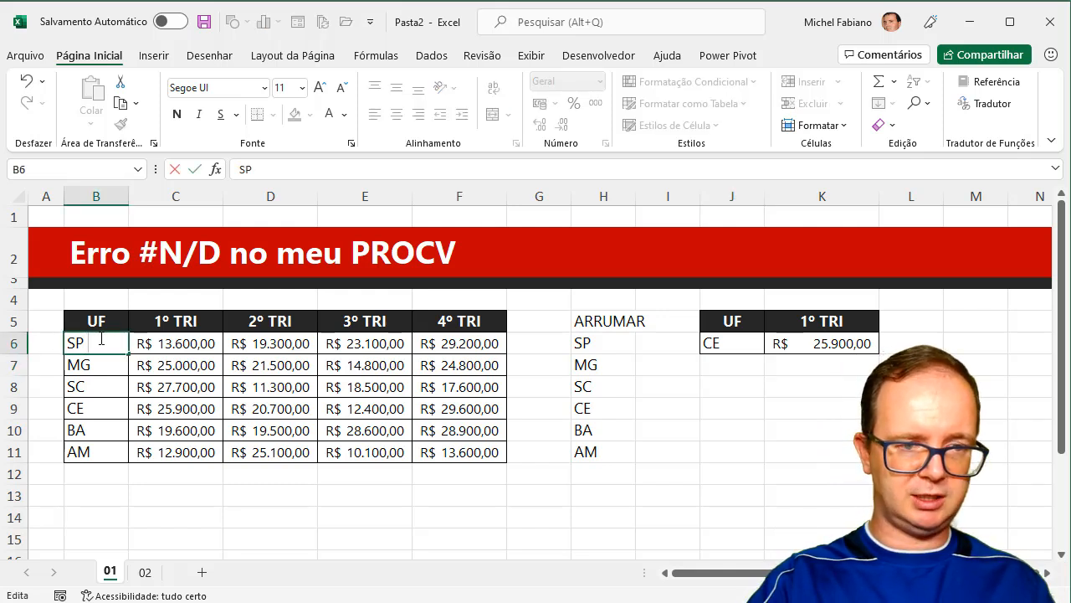
key(Return)
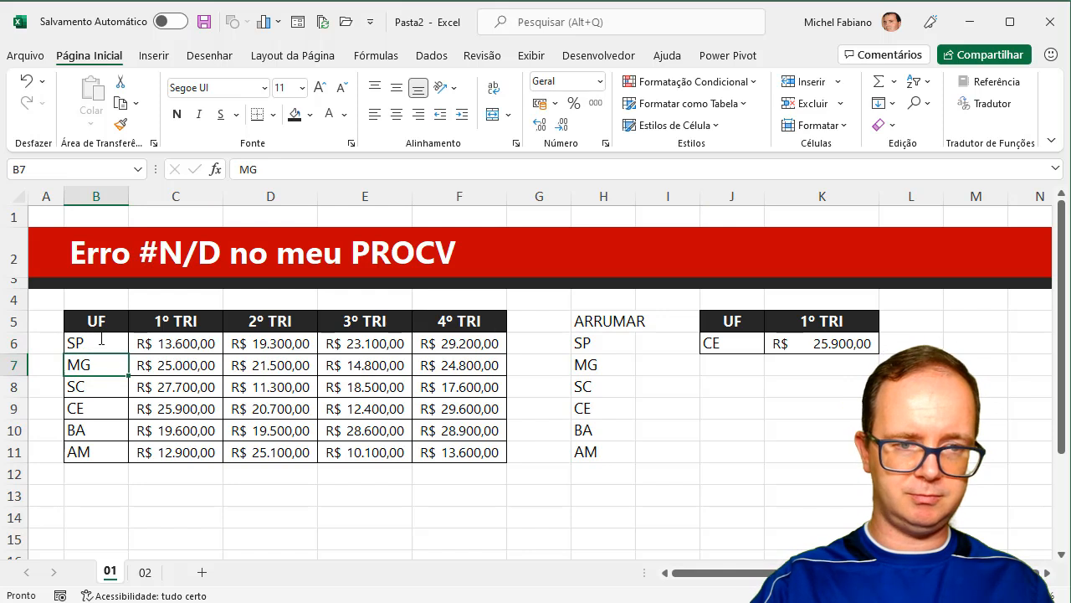
click(101, 408)
double_click(100, 408)
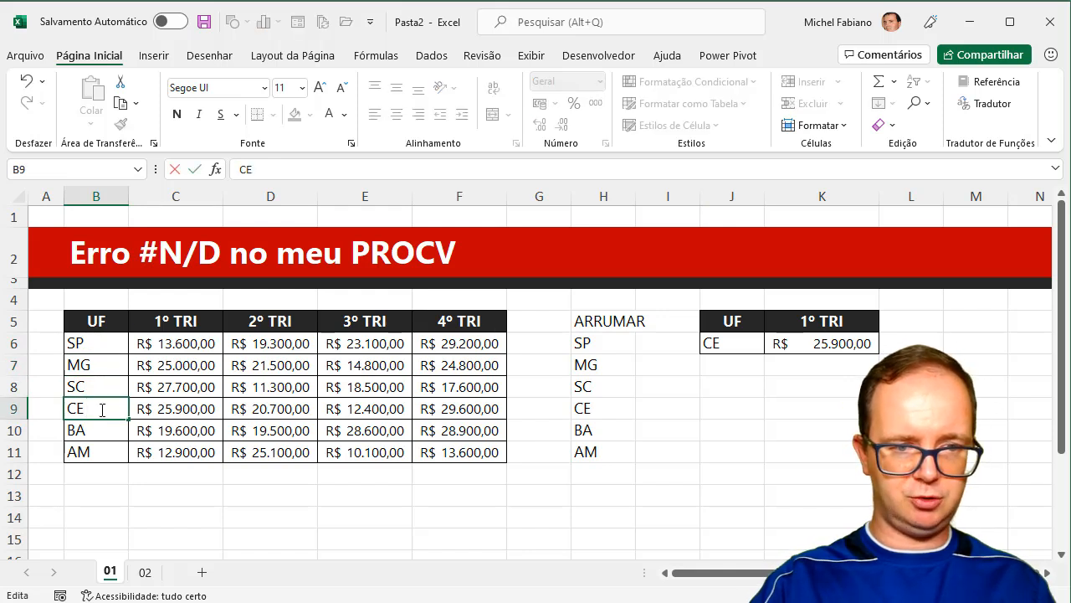
key(Return)
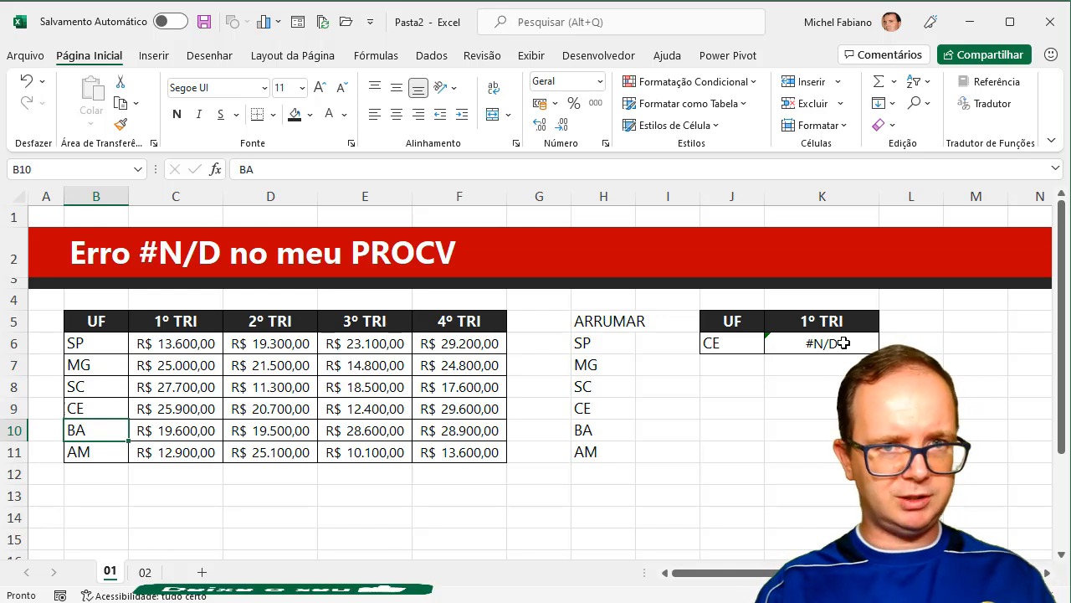
Replace all spaces with nothing in the UF cells B6:B11, and check the PROCV result in K6
drag(109, 344, 106, 452)
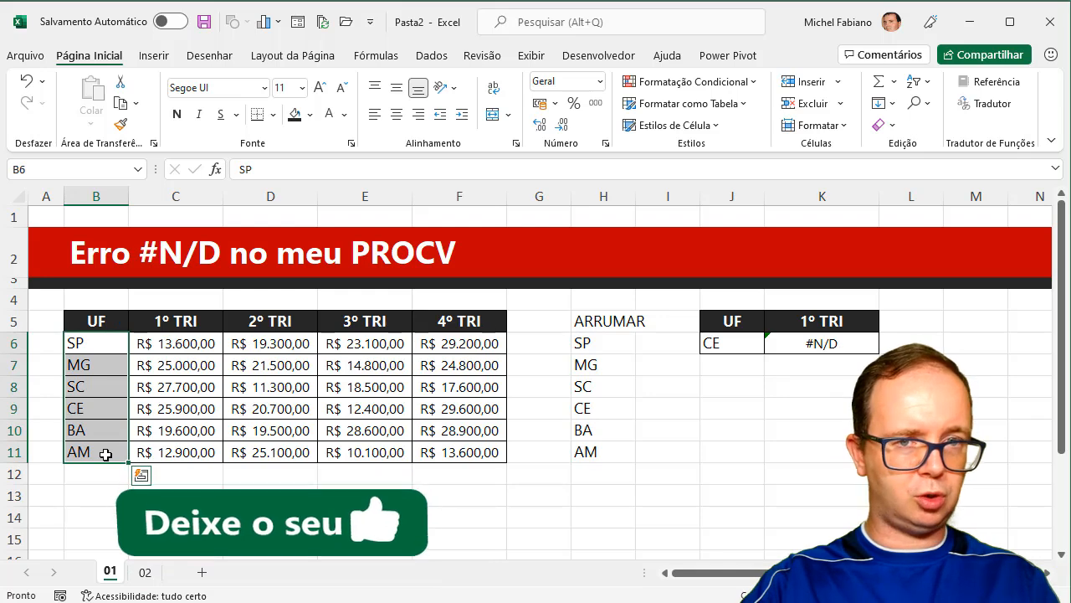
key(ctrl+l)
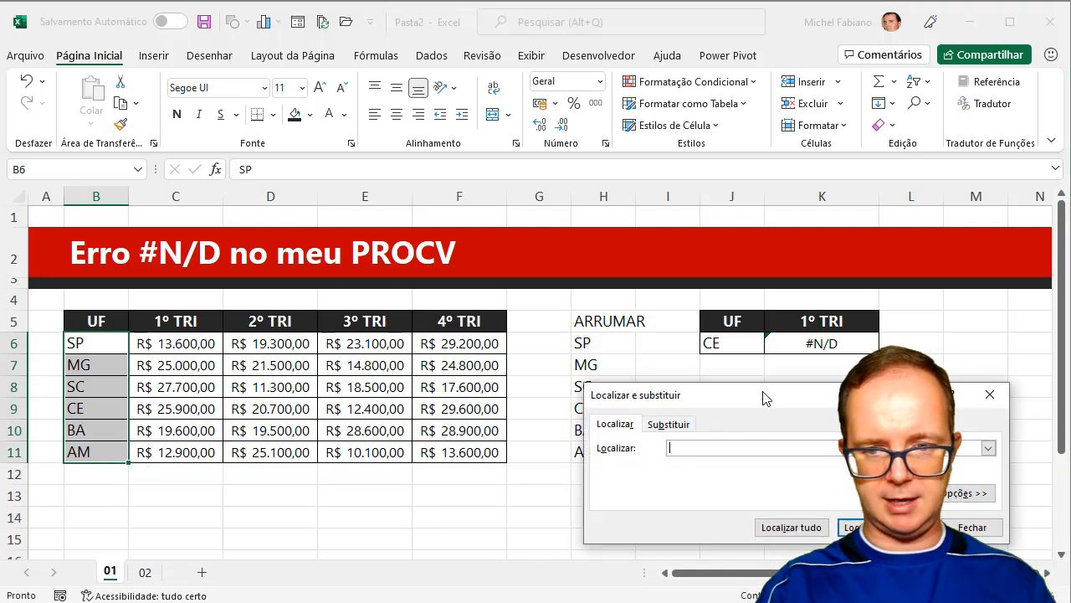
drag(764, 398, 547, 128)
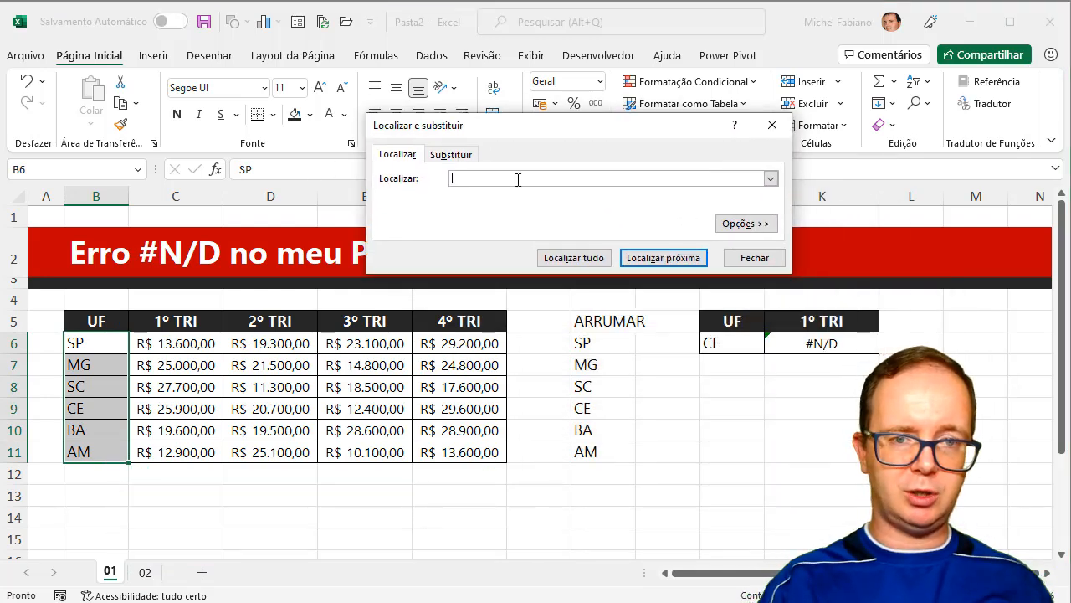
click(450, 156)
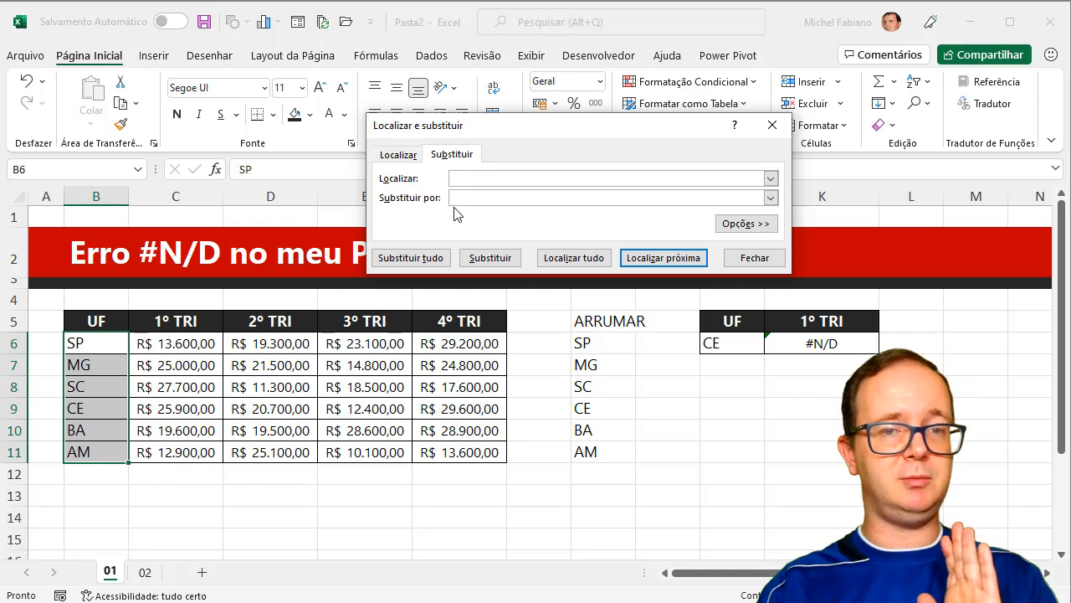
click(431, 260)
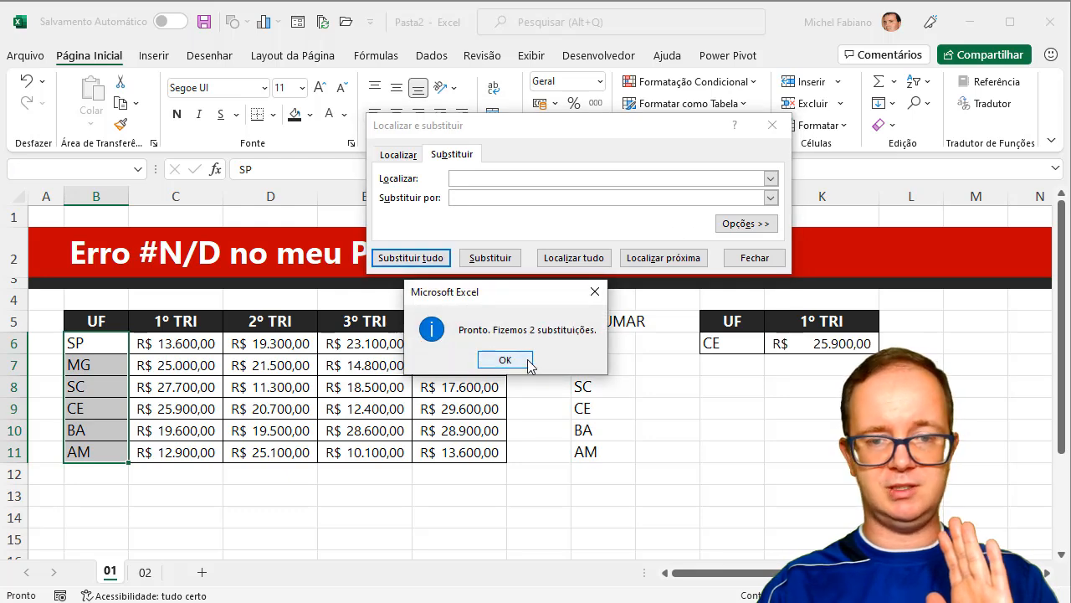
click(527, 362)
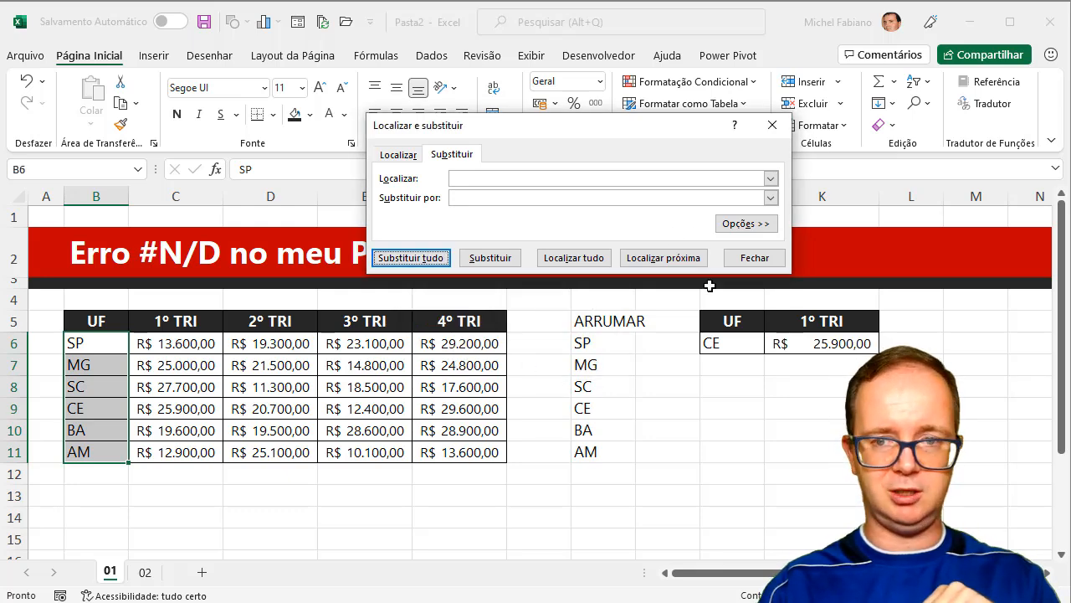
click(742, 263)
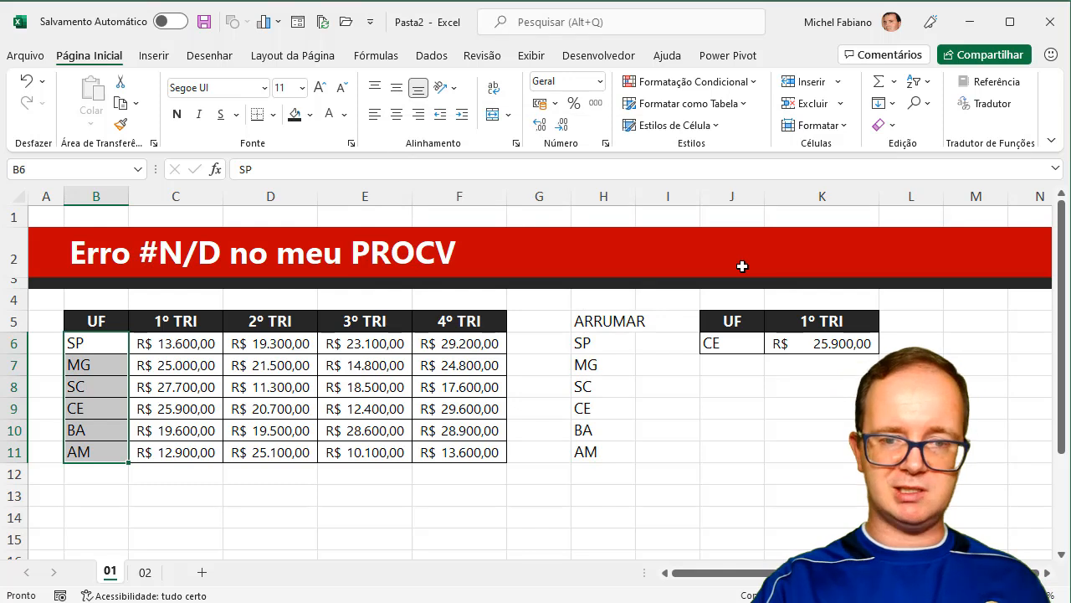
click(839, 344)
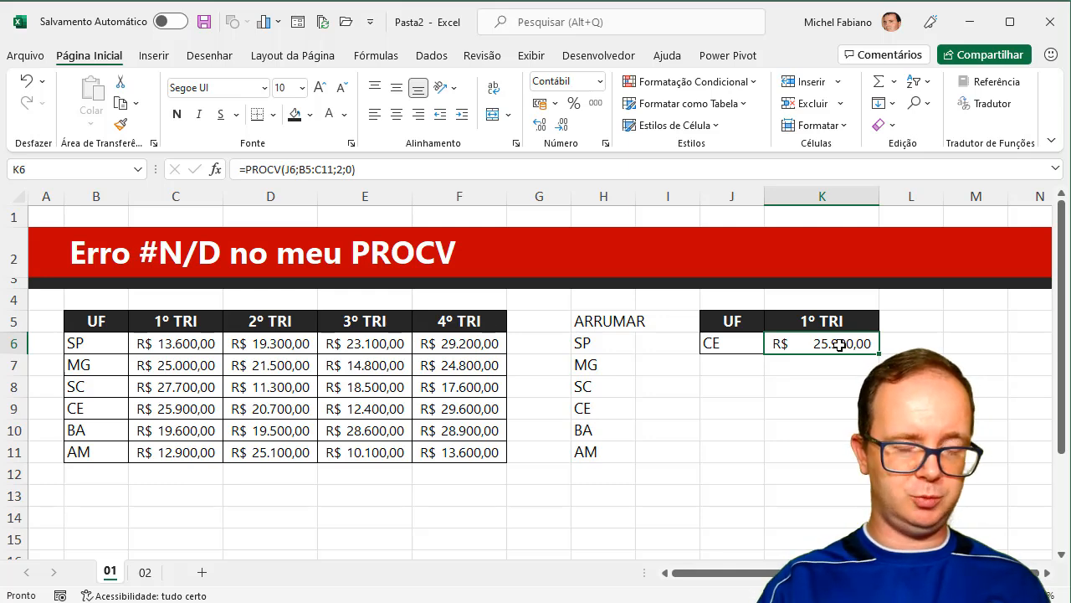
On sheet 02, enter the full name of the salesperson in B7 as the Vendedor lookup value in H6
click(145, 572)
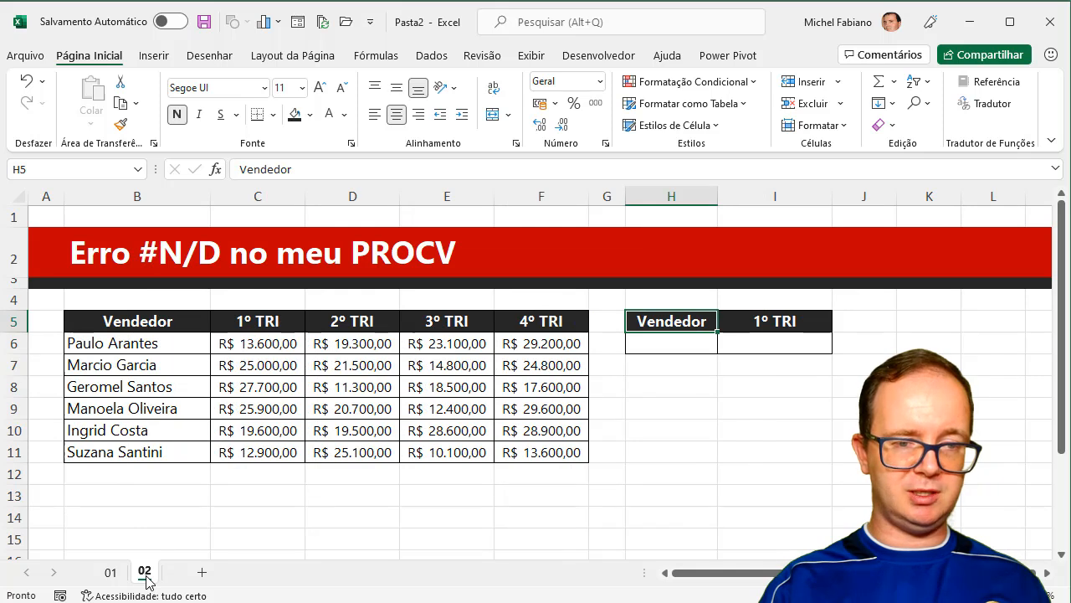
click(665, 343)
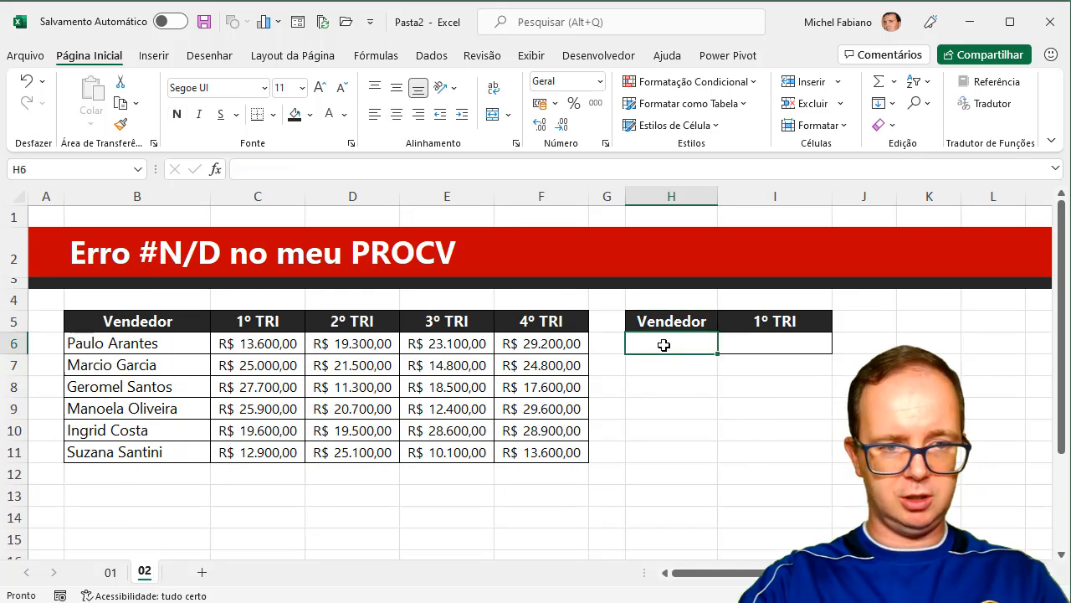
text(mARC)
key(BackSpace)
key(BackSpace)
key(BackSpace)
key(BackSpace)
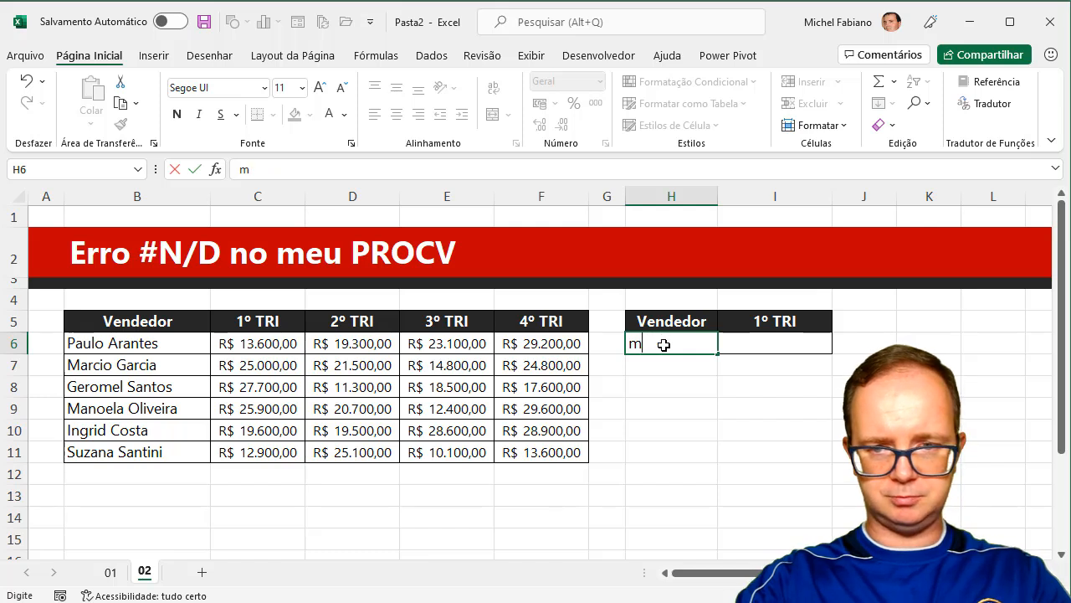
key(Caps_Lock)
text(Marcio Garcia)
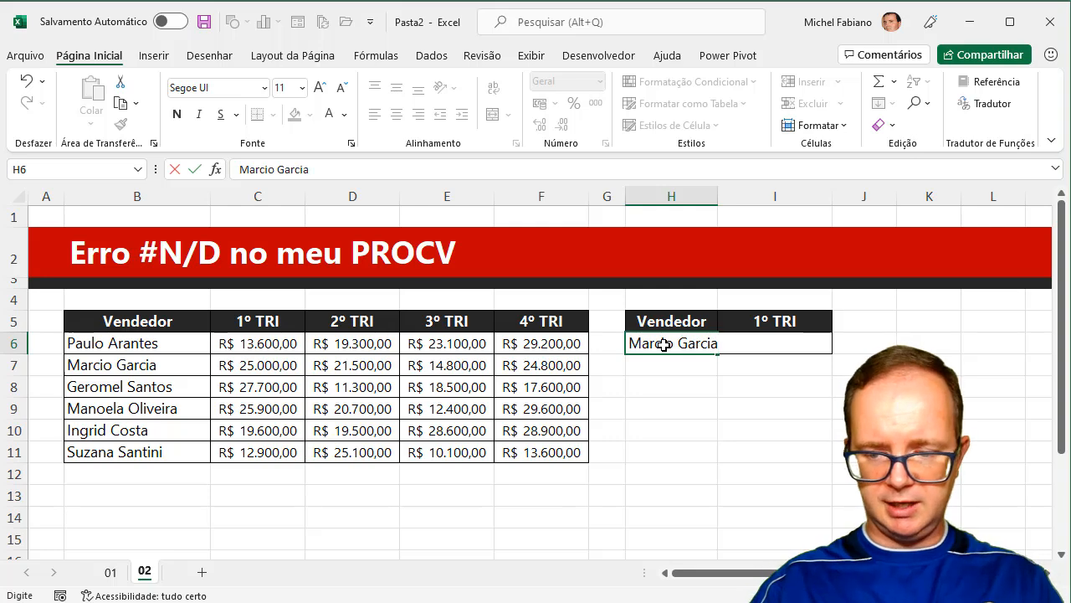
key(Tab)
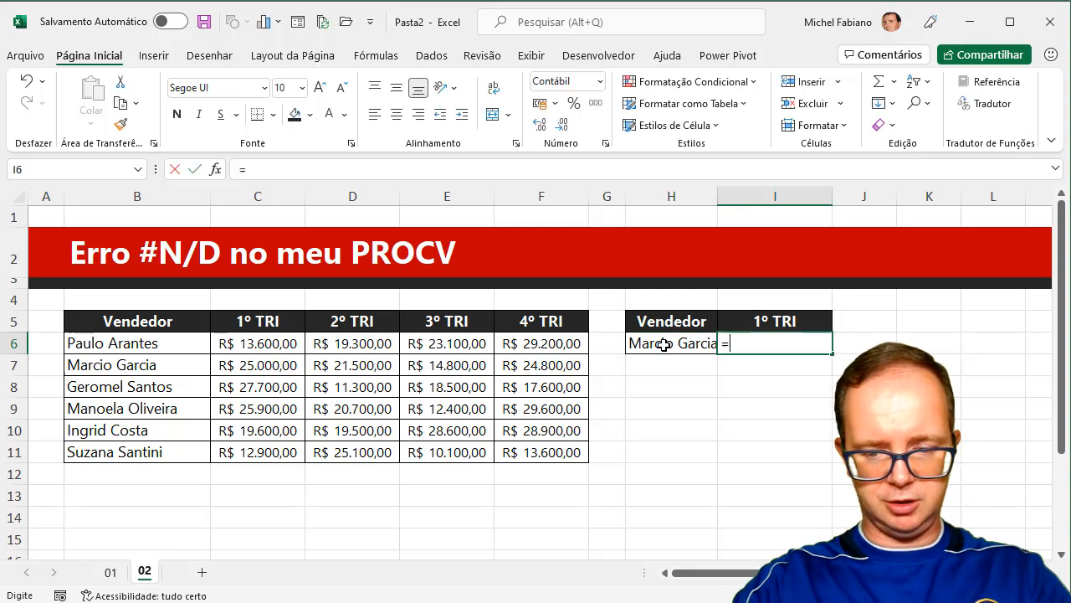
Enter =PROCV(H6;B5:C11;2;0) in I6 under 1º TRI, and autofit the width of column H
text(=procv()
click(665, 344)
text(;)
drag(193, 325, 242, 452)
text(;2;0))
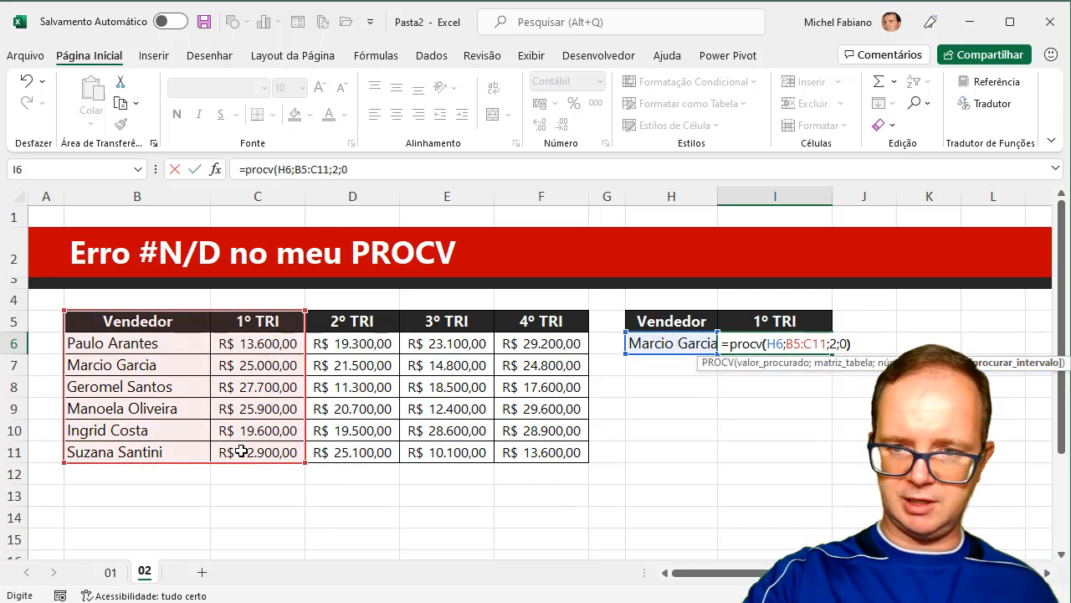
key(Return)
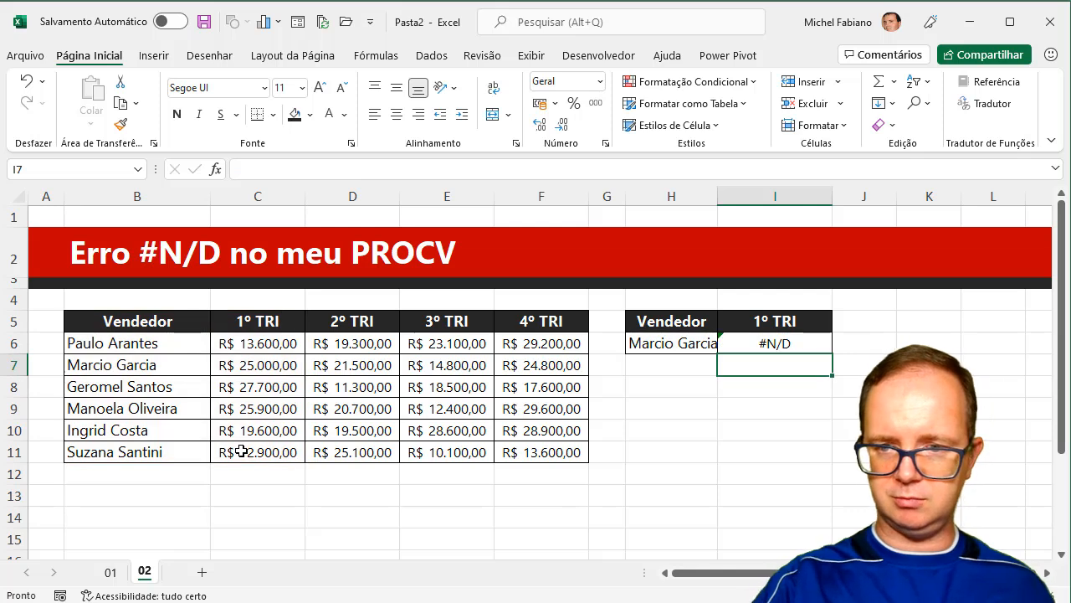
double_click(717, 190)
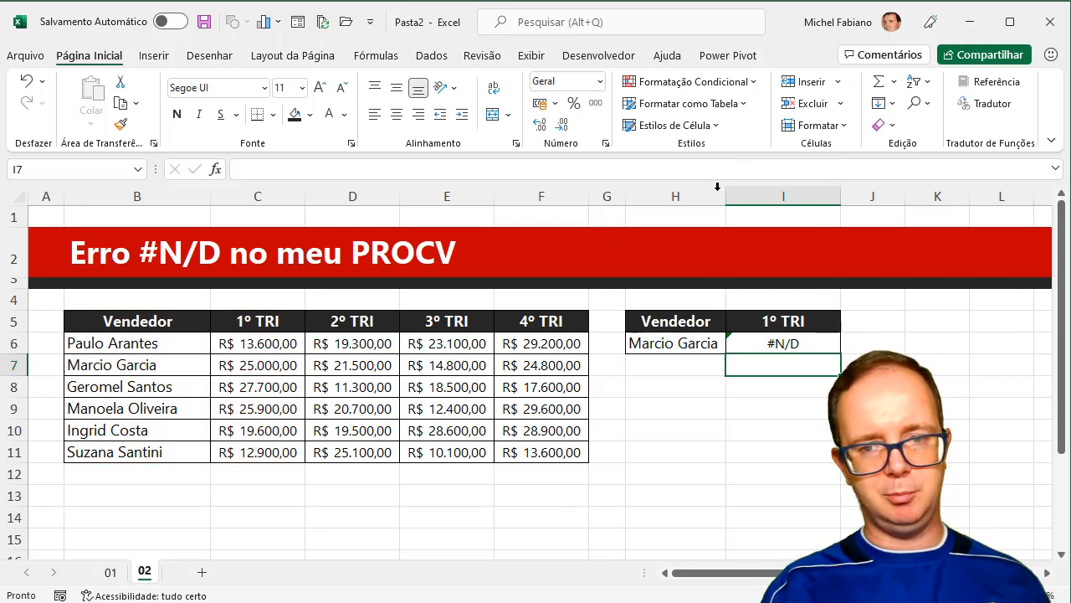
Check B7 for a trailing space, try replacing all spaces with nothing in B6:B11, and undo the replacement
double_click(185, 364)
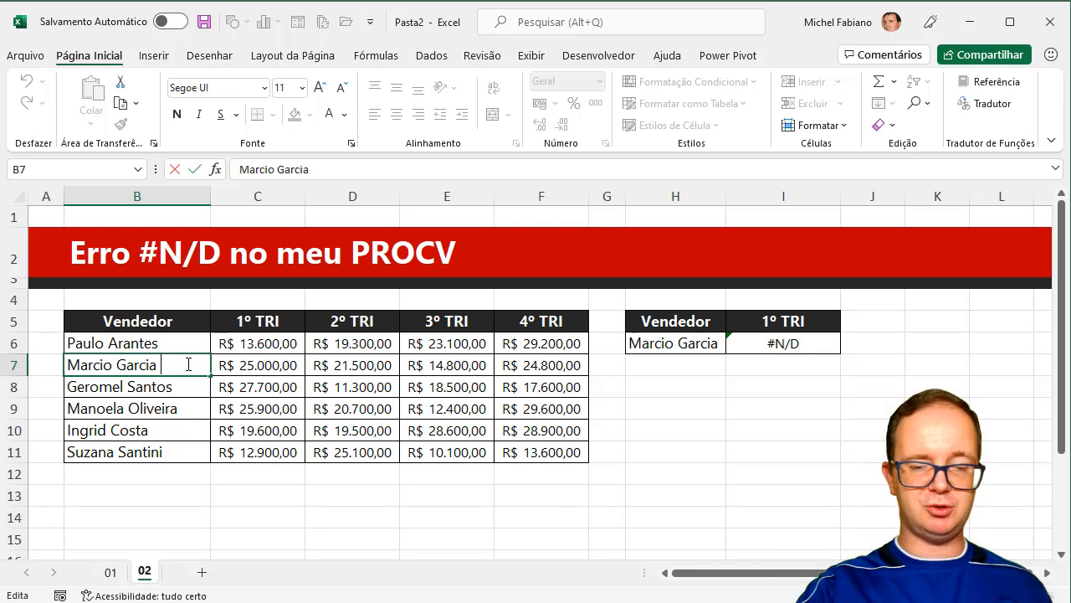
key(Return)
drag(186, 349, 185, 452)
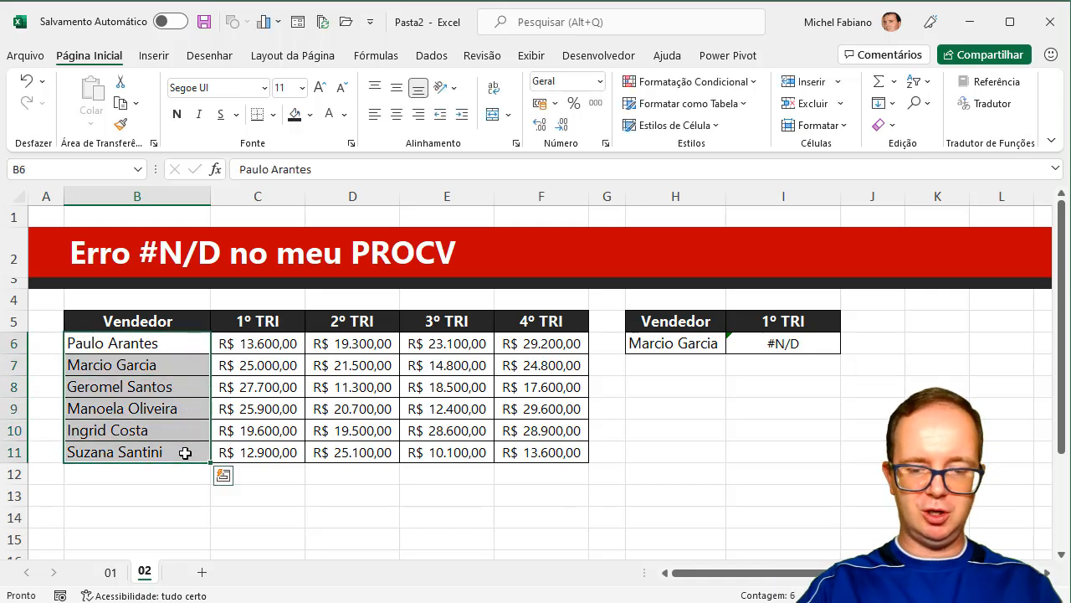
key(ctrl+l)
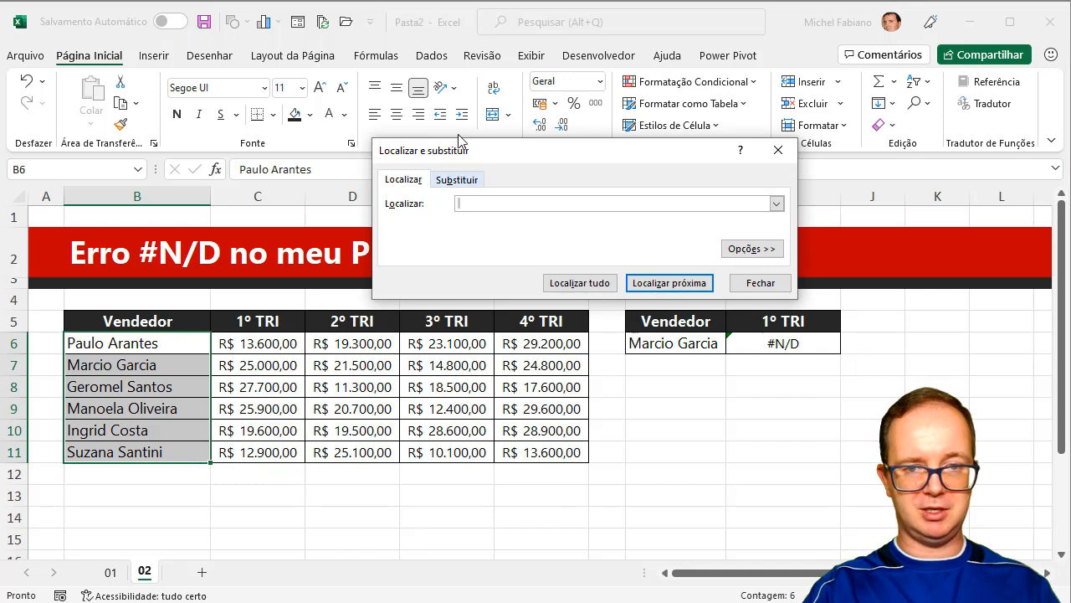
click(459, 178)
right_click(465, 205)
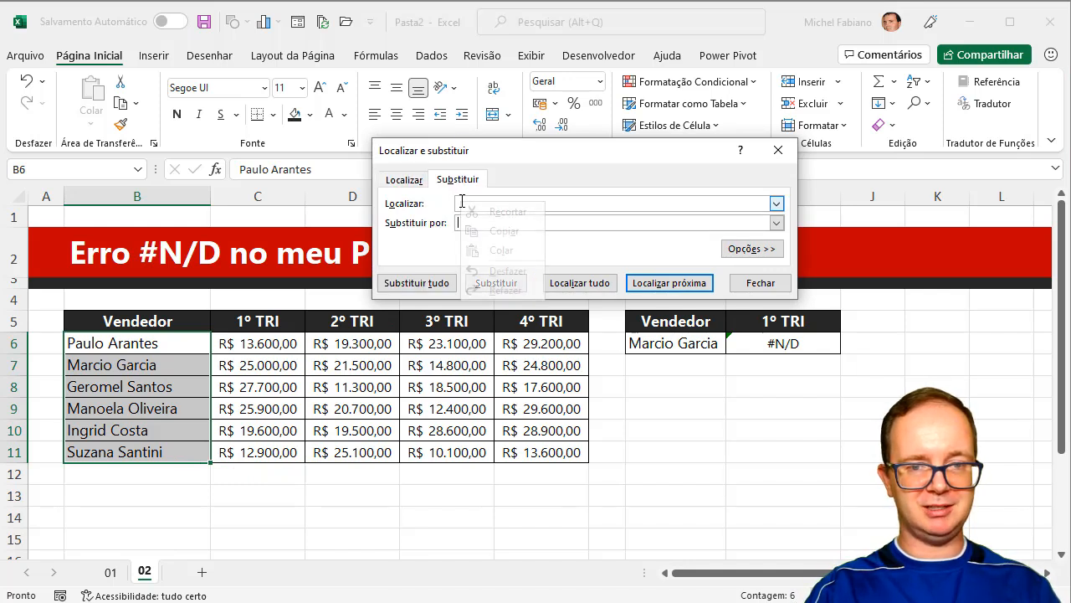
click(543, 198)
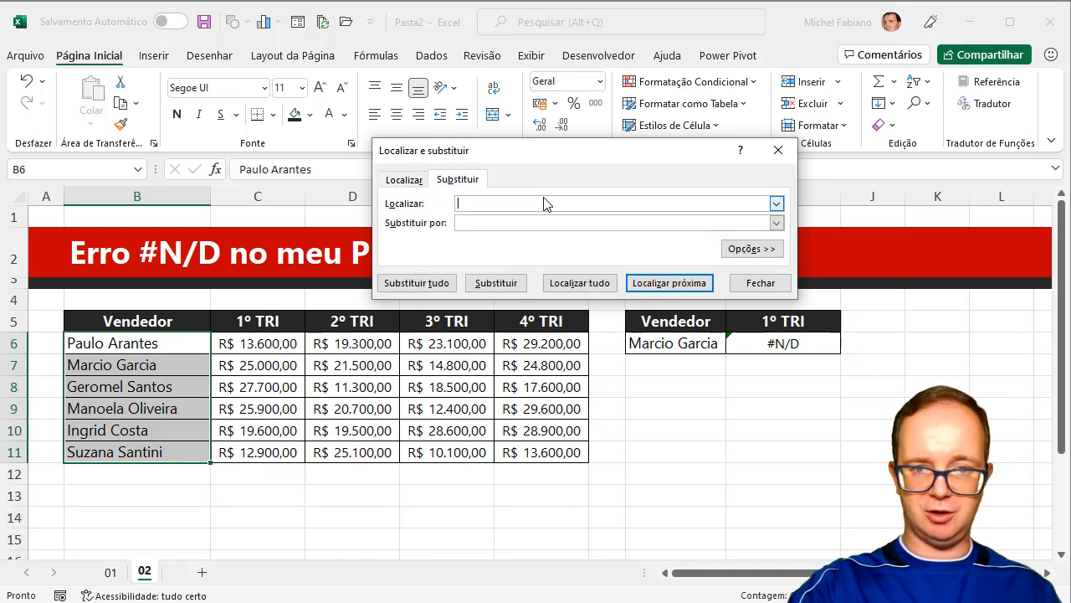
click(412, 285)
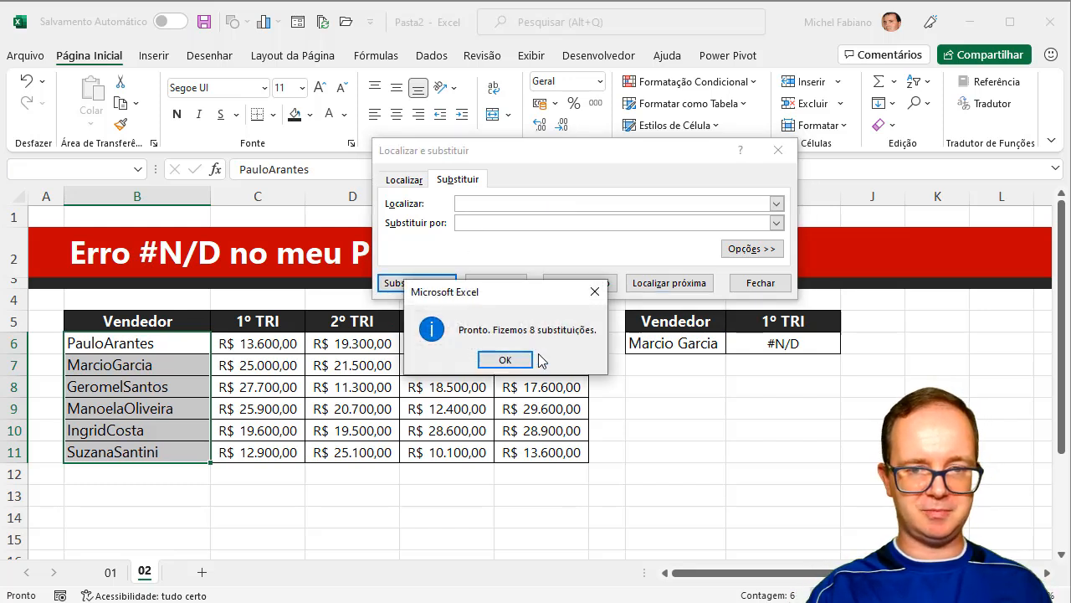
click(513, 360)
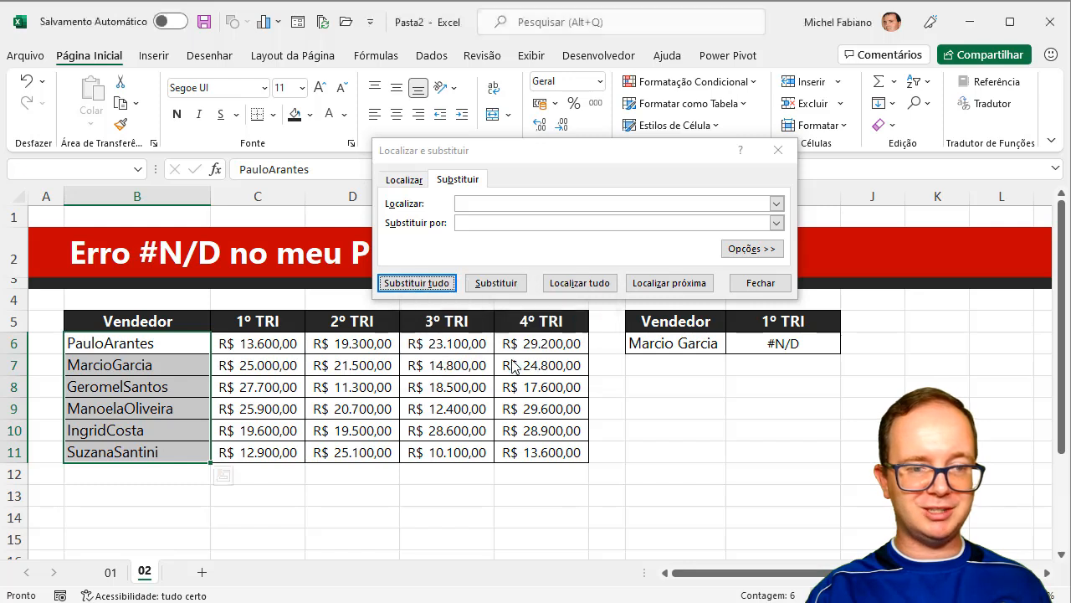
click(760, 283)
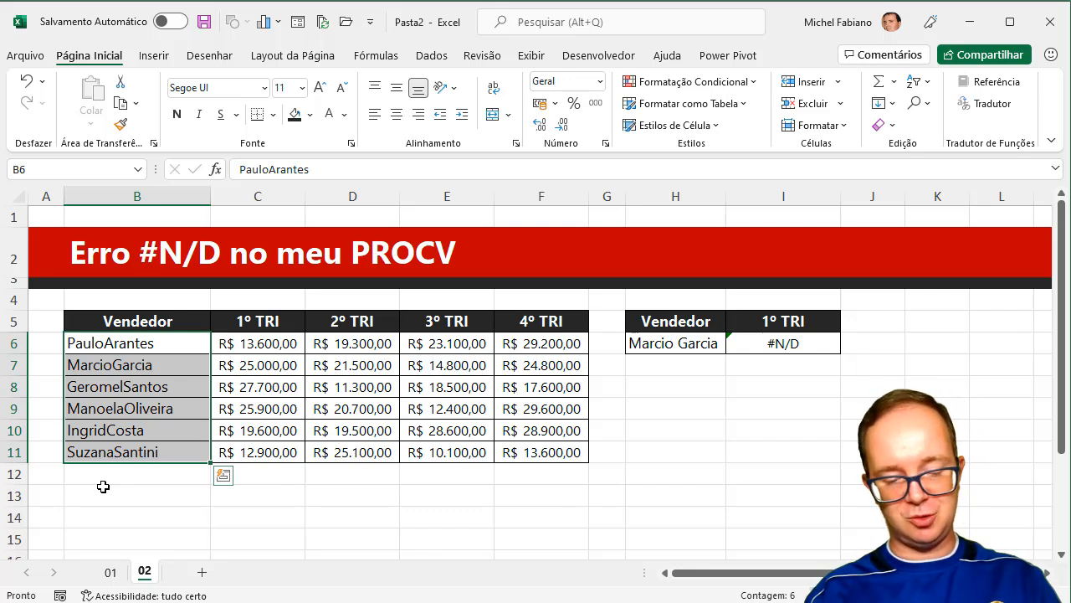
key(ctrl+z)
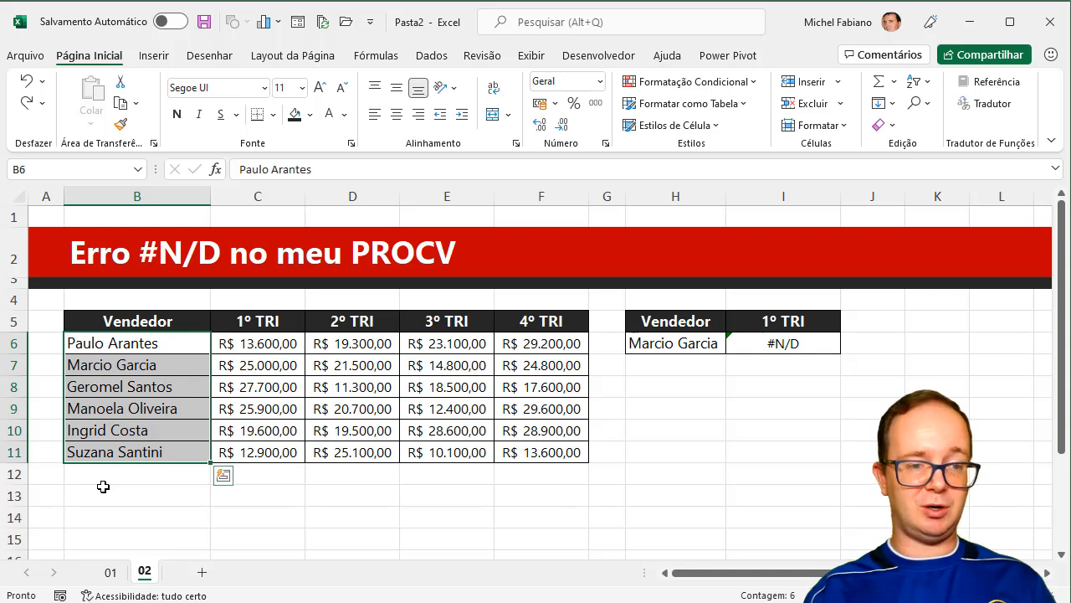
Enter the heading ARRUMAR in K5 for a helper column
click(929, 327)
text(ARRUMAR)
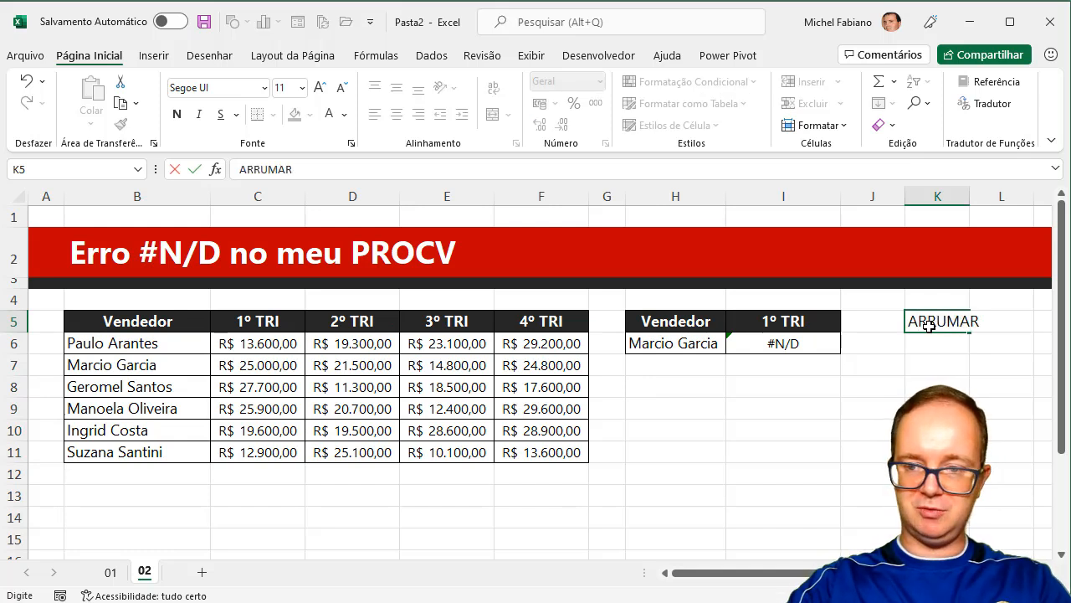
key(Return)
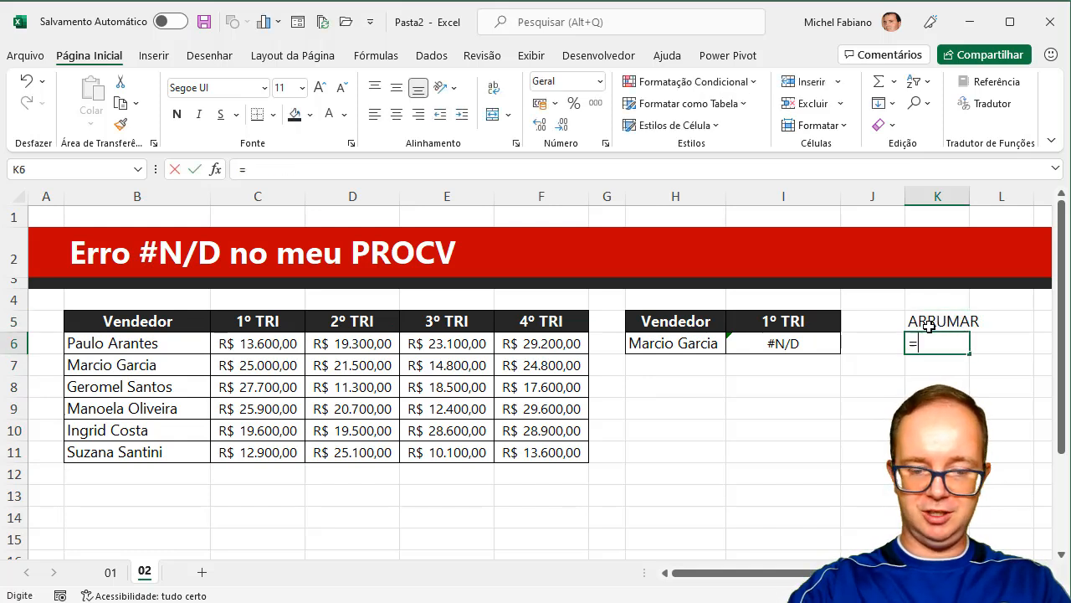
Enter =ARRUMAR(B6) in K6 and fill the formula down to K11
text(=arrumar)
text(()
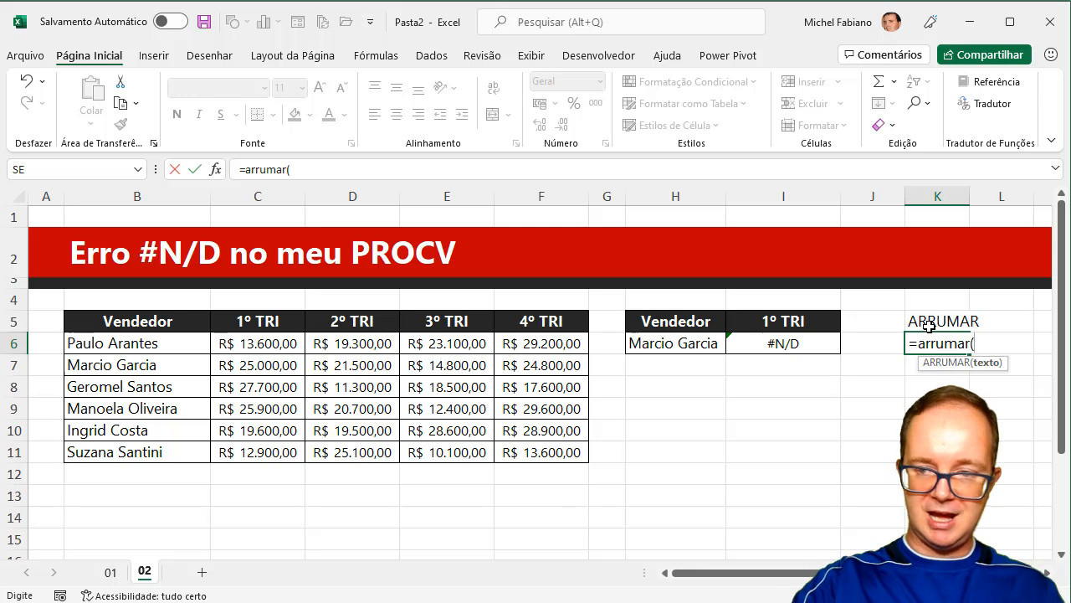
click(191, 346)
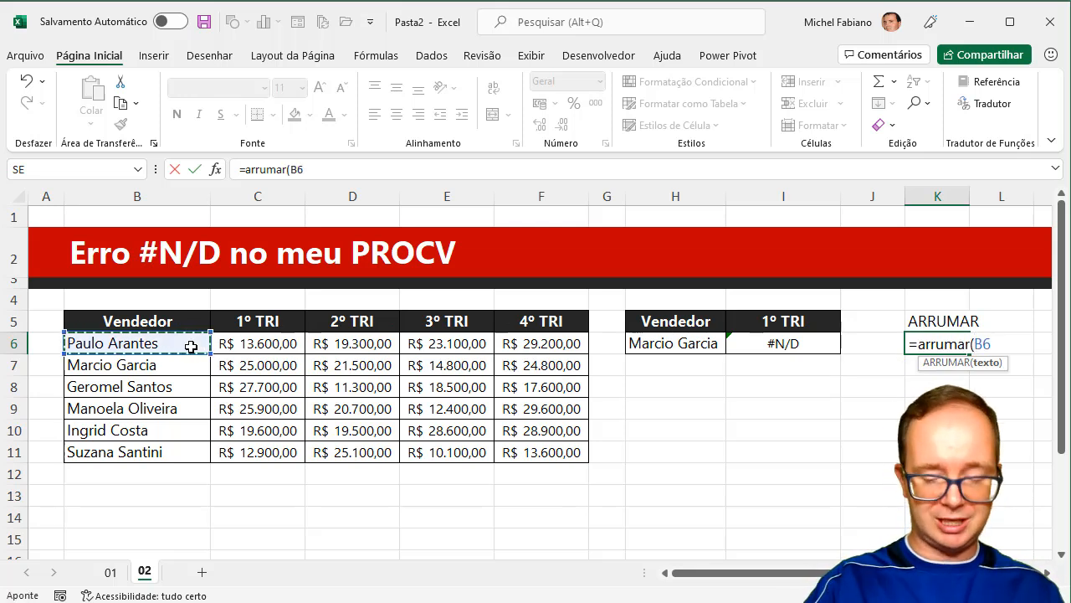
text())
key(Return)
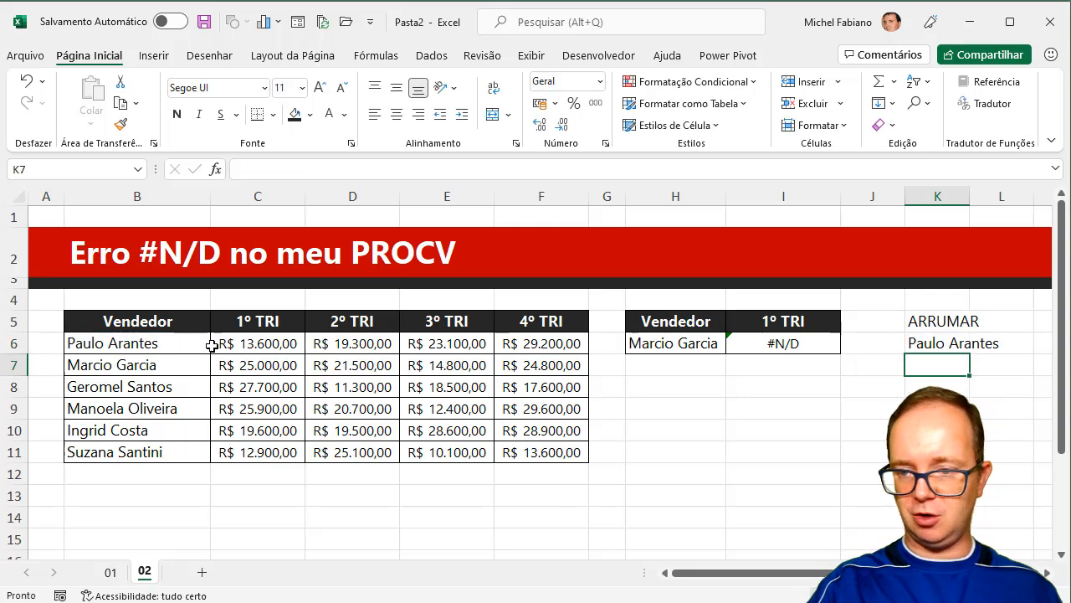
click(956, 336)
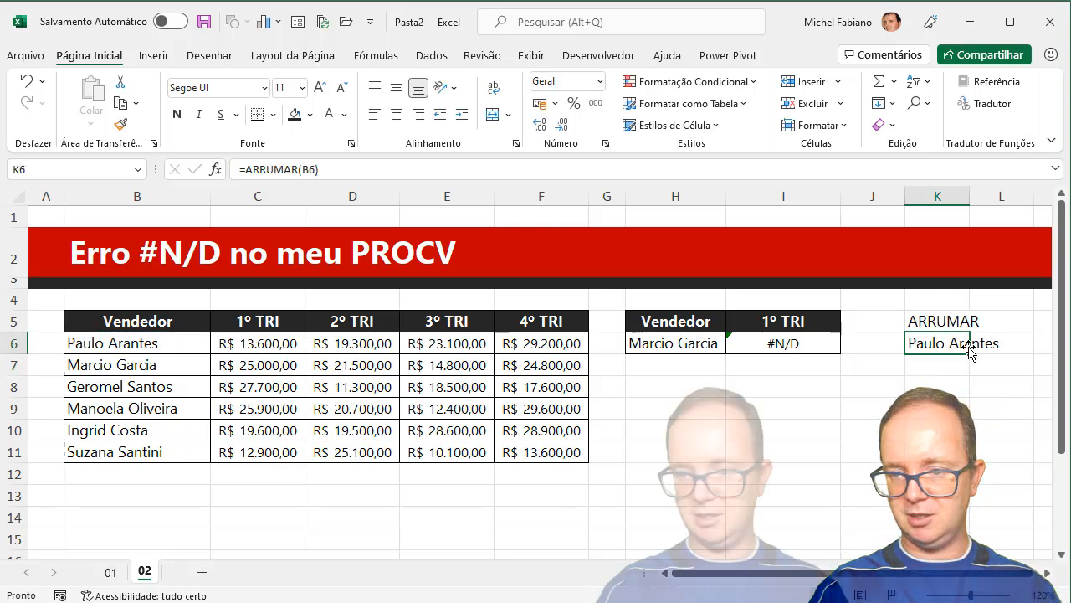
drag(968, 354, 960, 455)
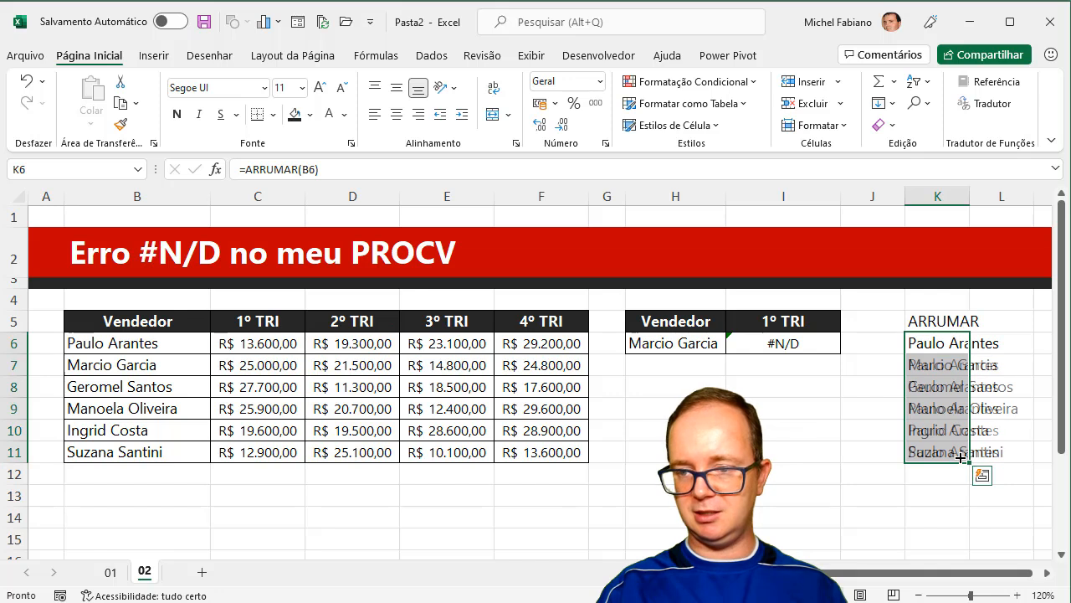
Copy the trimmed names in K6:K11 and paste them as values over the Vendedor names starting at B6
key(ctrl+c)
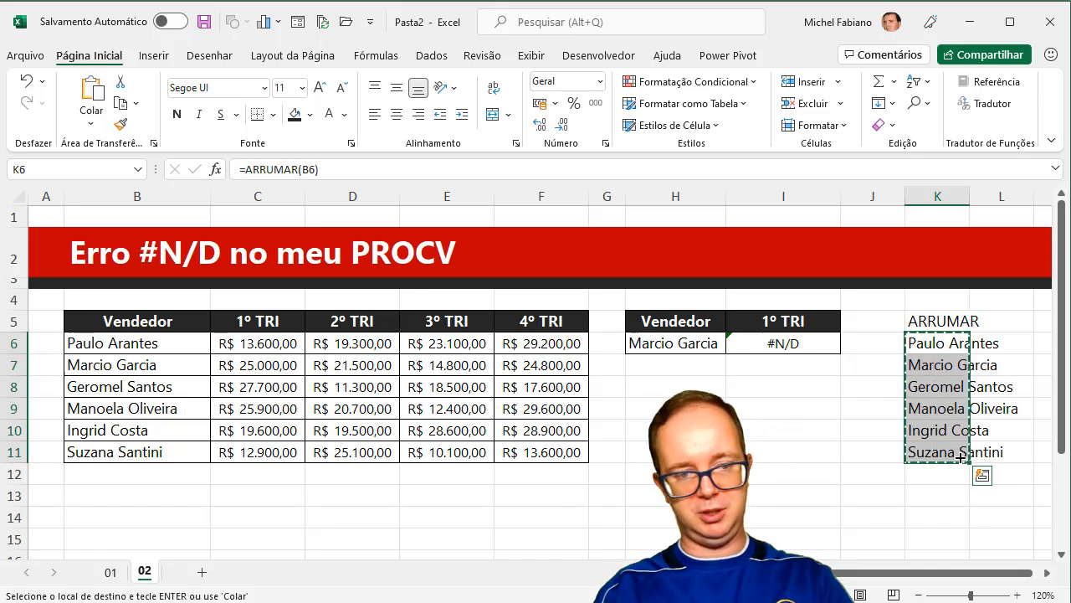
click(141, 352)
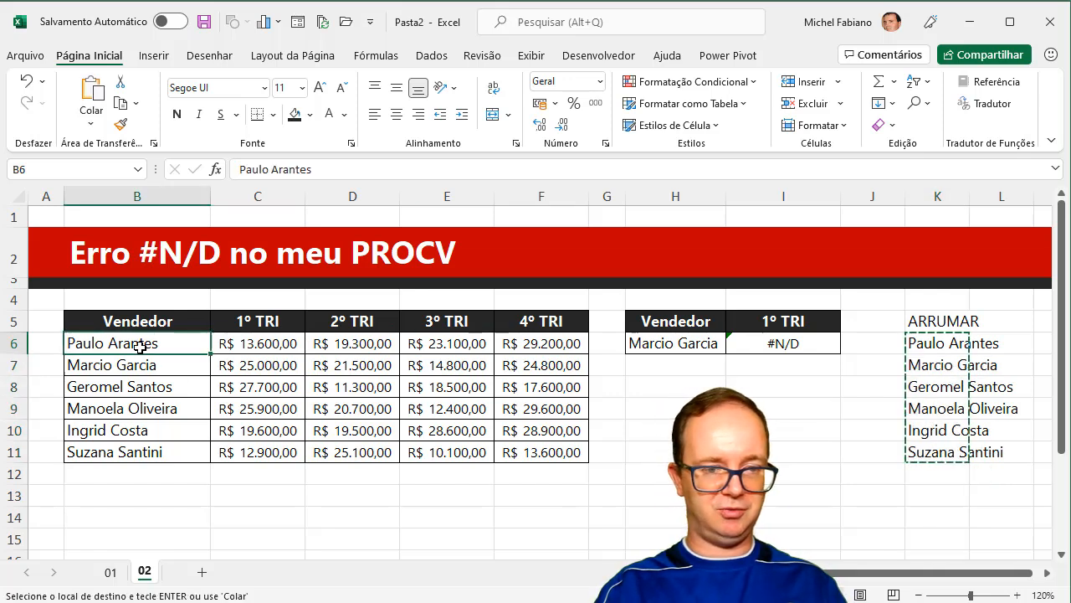
click(91, 123)
click(90, 251)
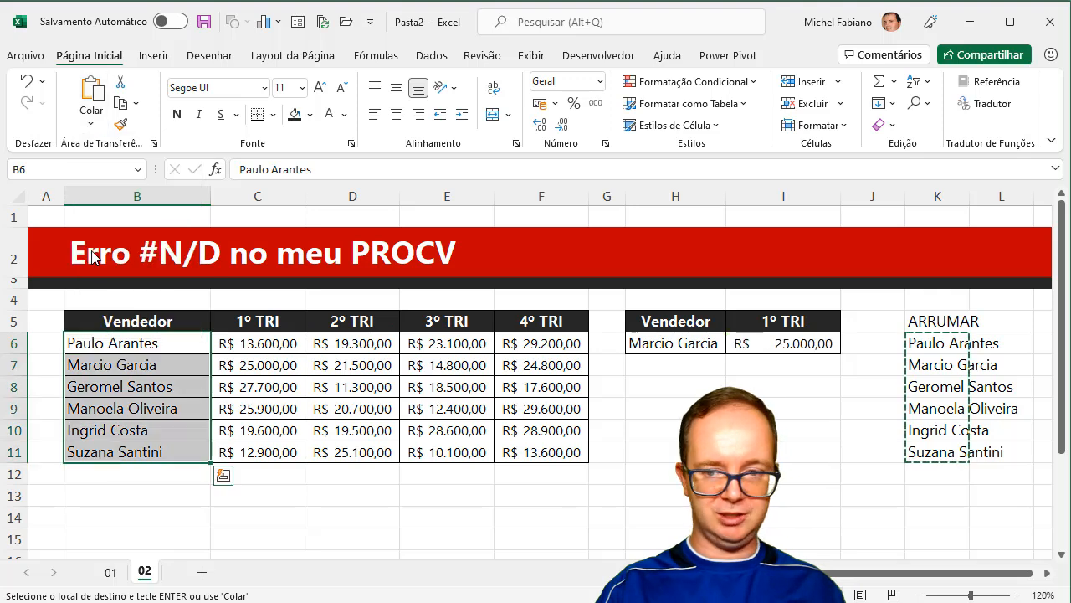
Clear the contents of the ARRUMAR helper column K
click(944, 192)
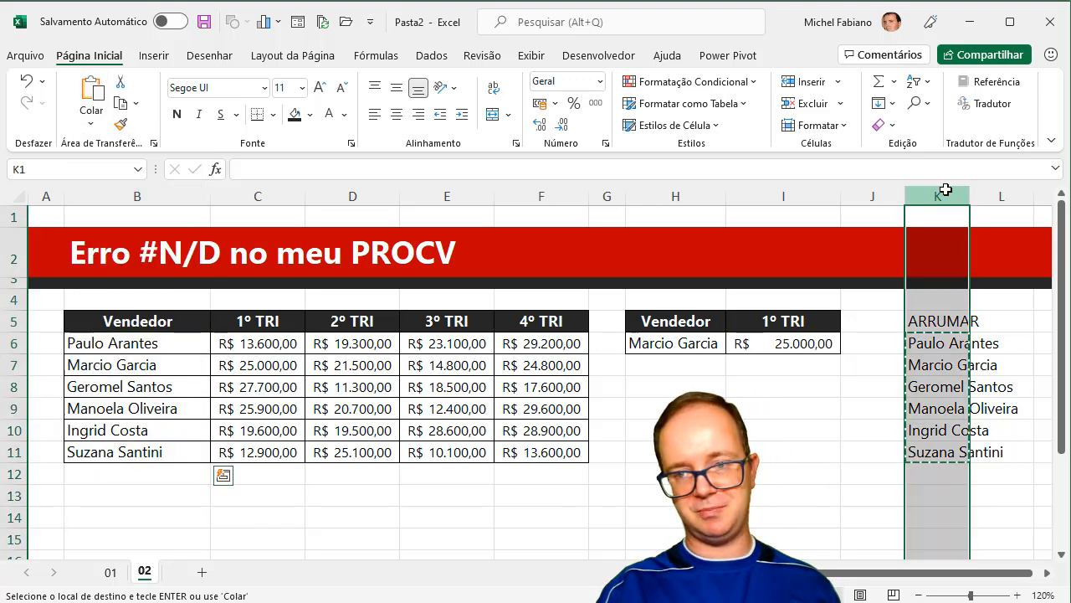
key(Delete)
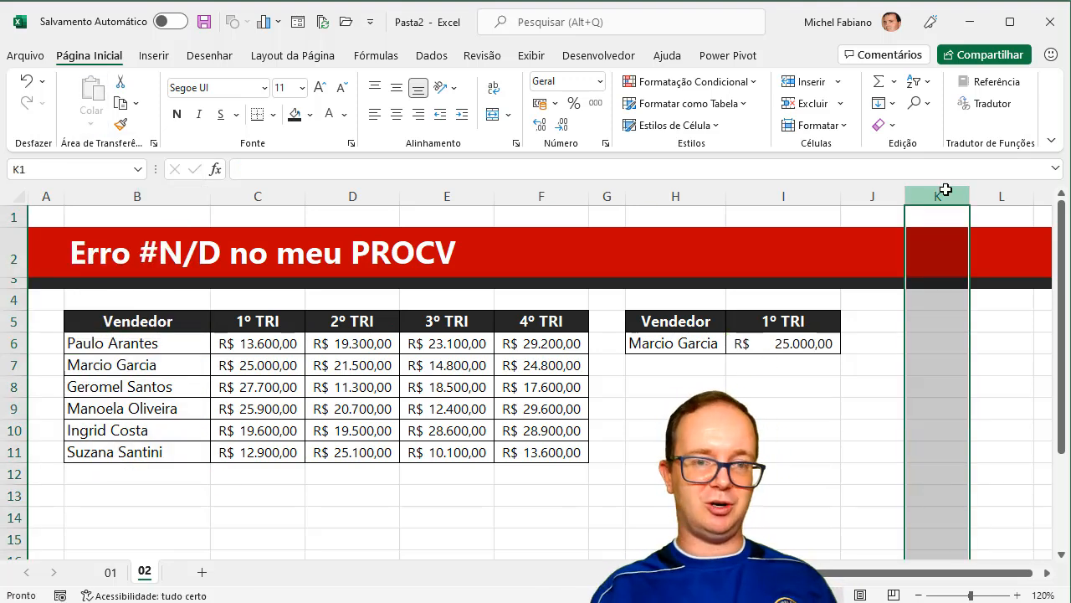
click(400, 476)
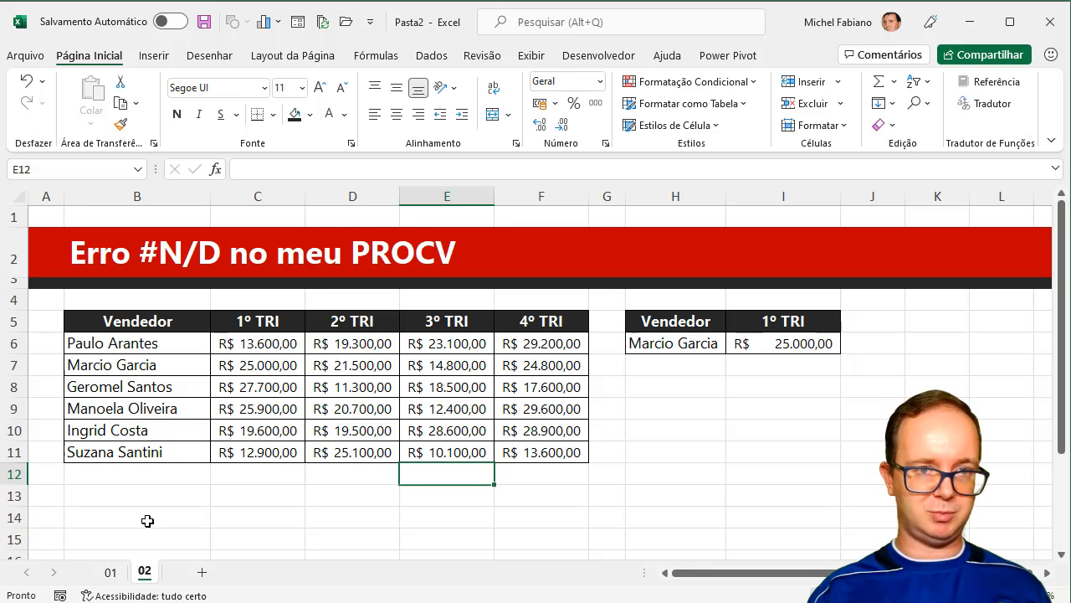
Extend the 1º TRI heading in I5 and the PROCV formula in I6 across to column L
click(805, 321)
drag(842, 334, 1017, 327)
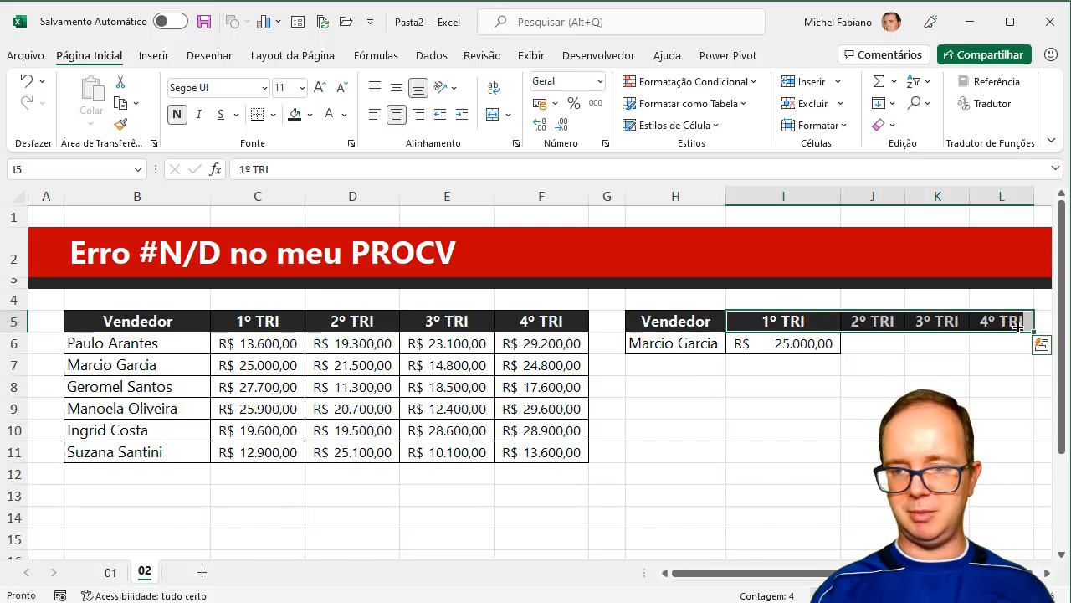
click(853, 342)
click(825, 342)
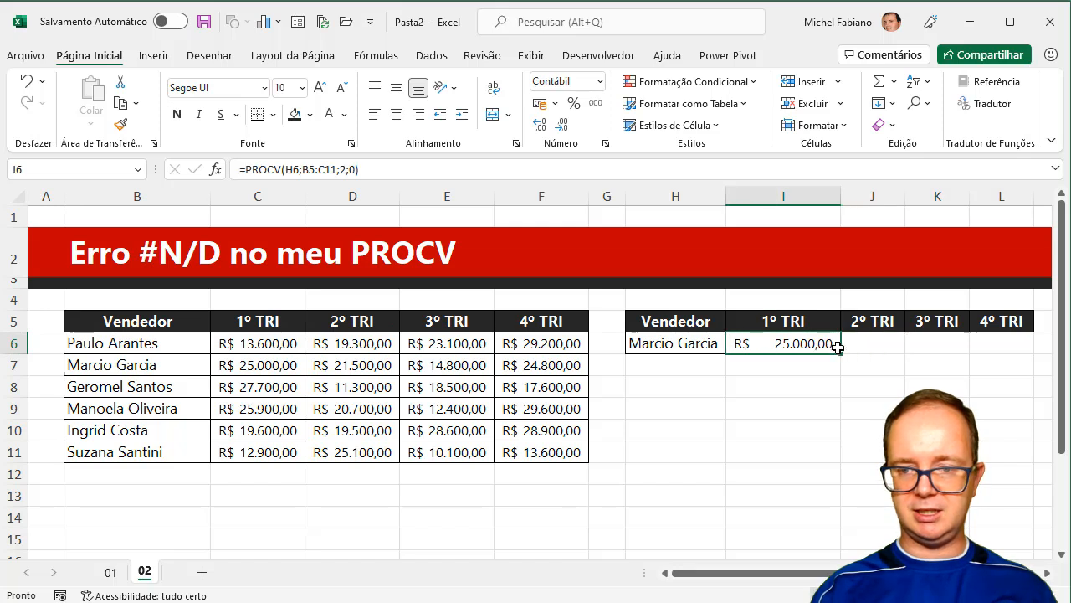
drag(843, 355, 1021, 346)
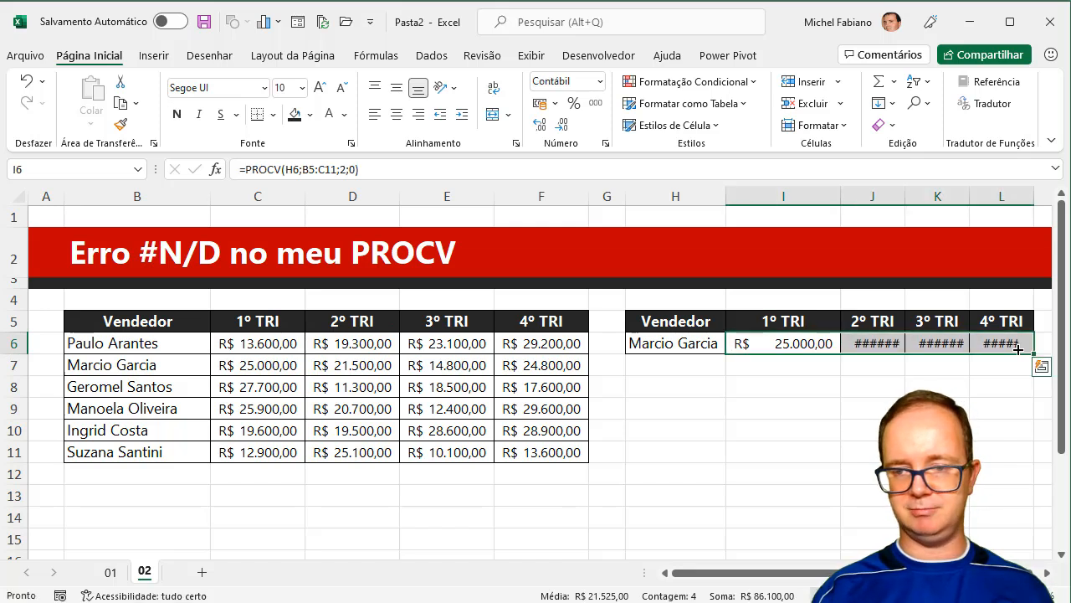
Auto-fit the widths of columns J, K and L to their contents
double_click(904, 195)
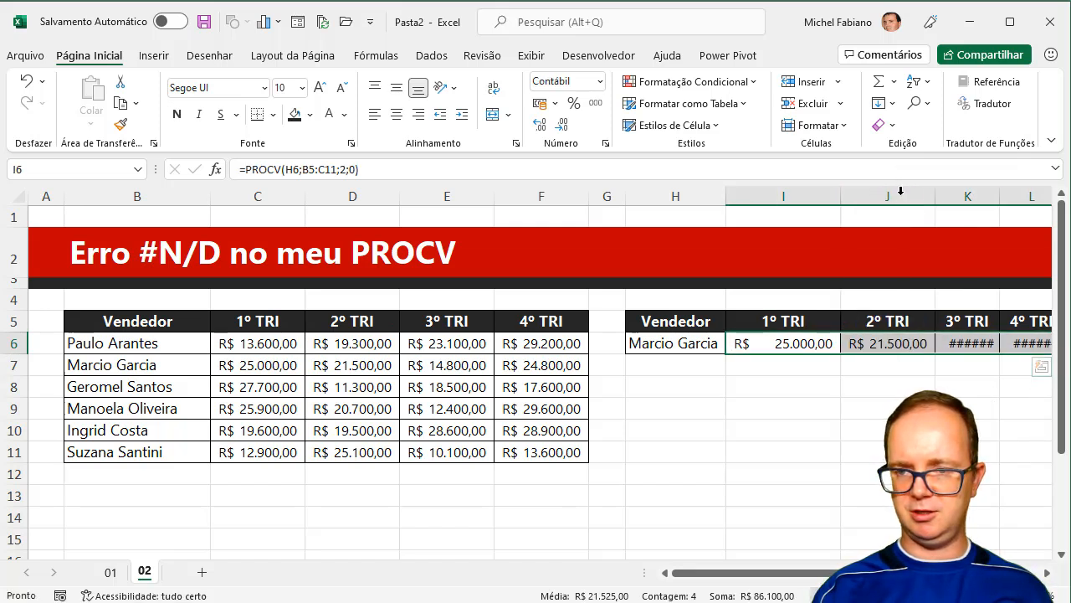
double_click(1000, 196)
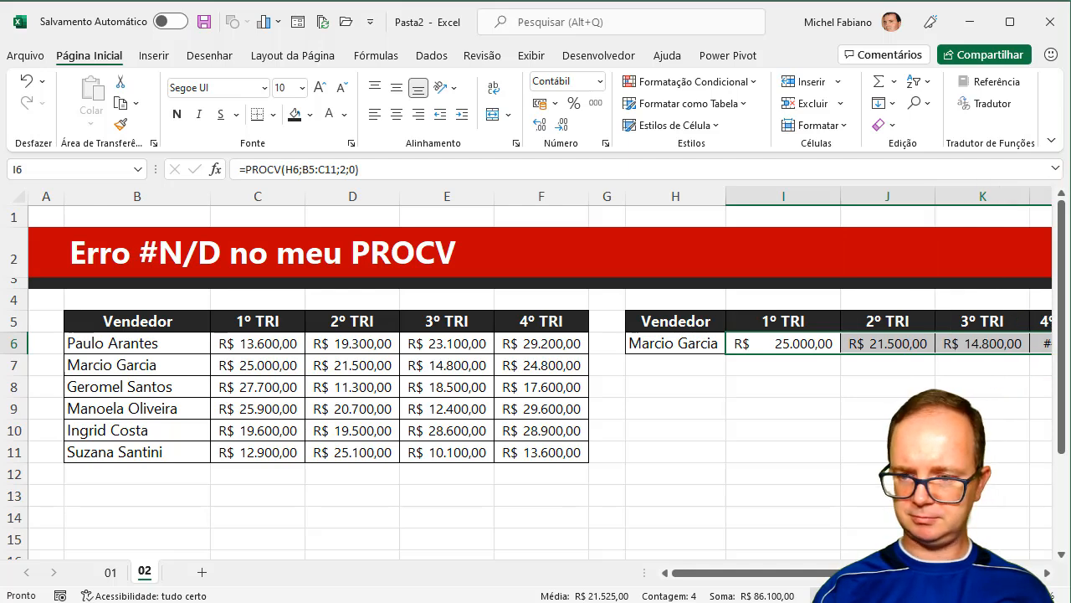
scroll(939, 340, down, 1)
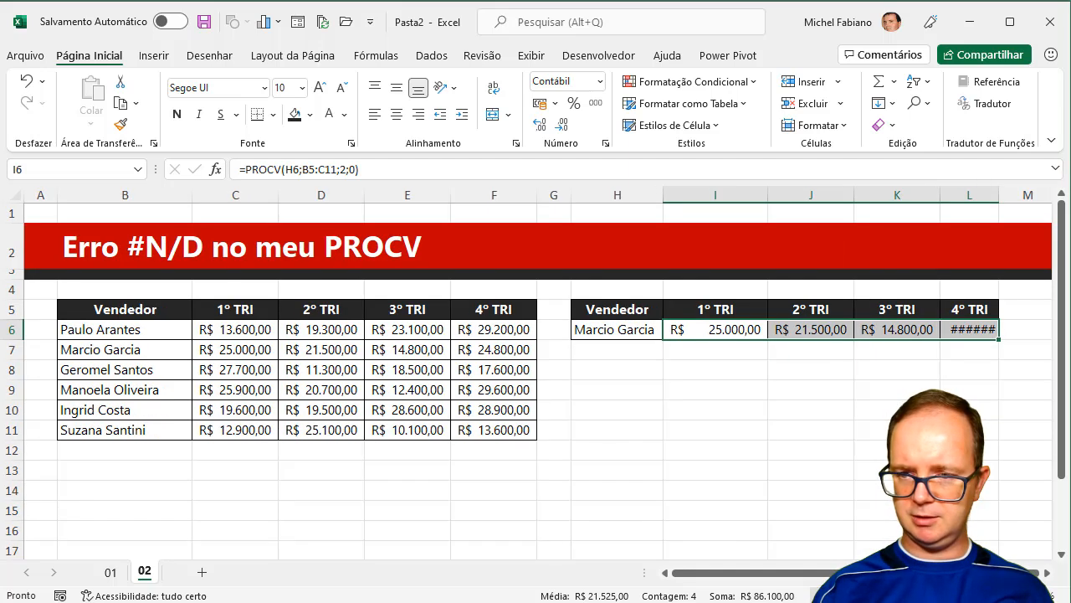
double_click(998, 197)
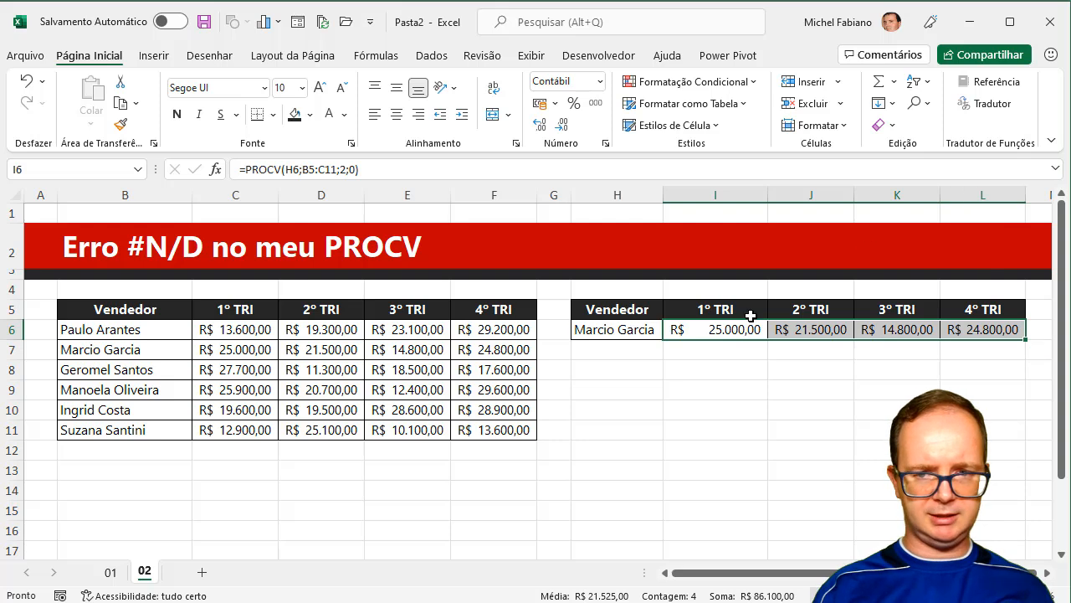
Inspect the references in J6's PROCV formula and clear the copied formulas from J6:L6
double_click(793, 331)
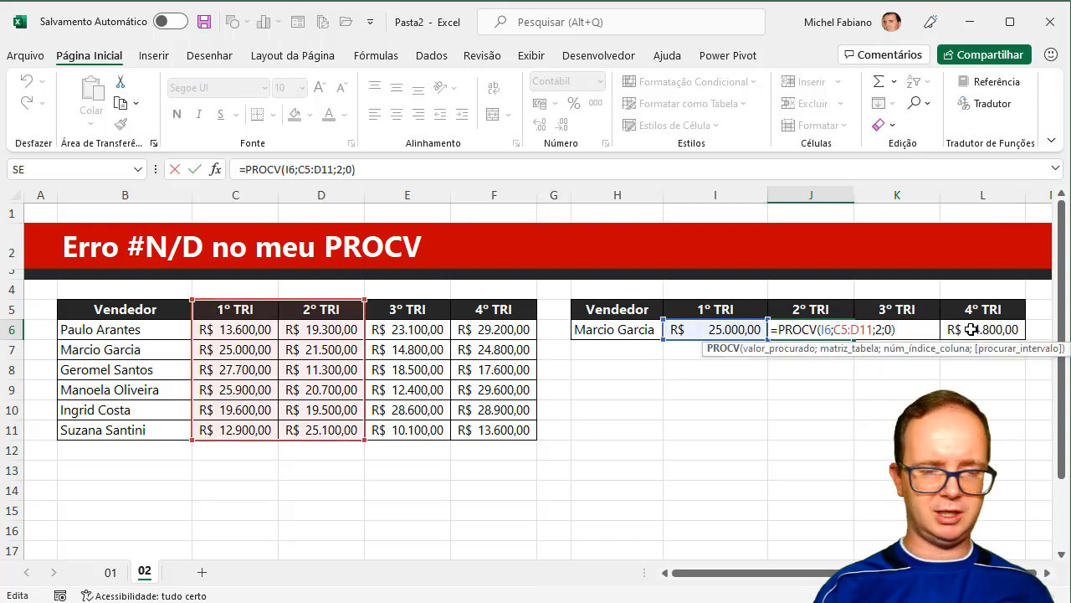
key(Return)
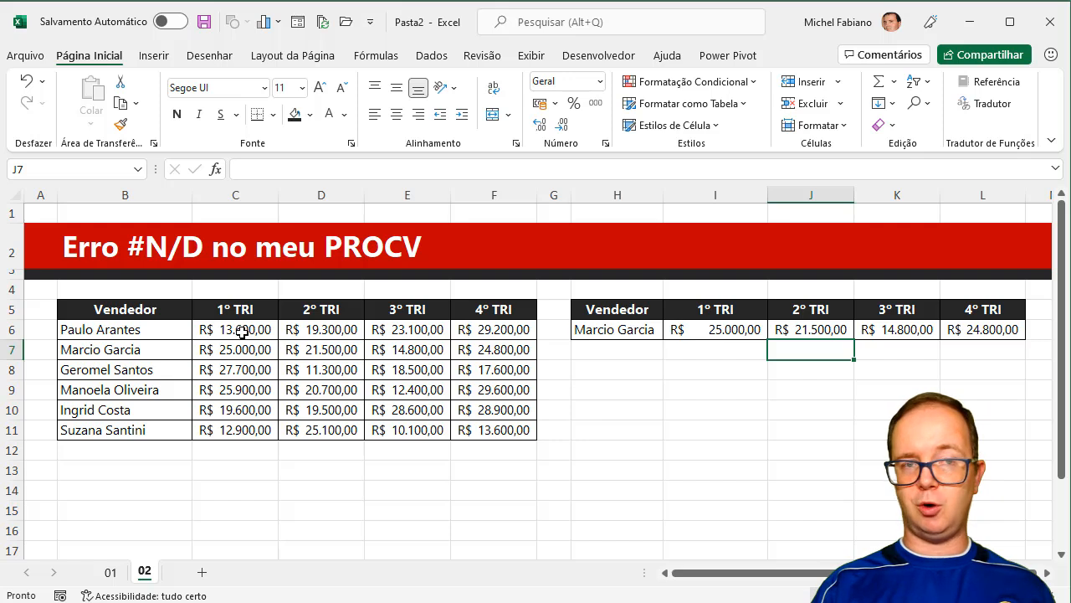
drag(812, 332, 958, 326)
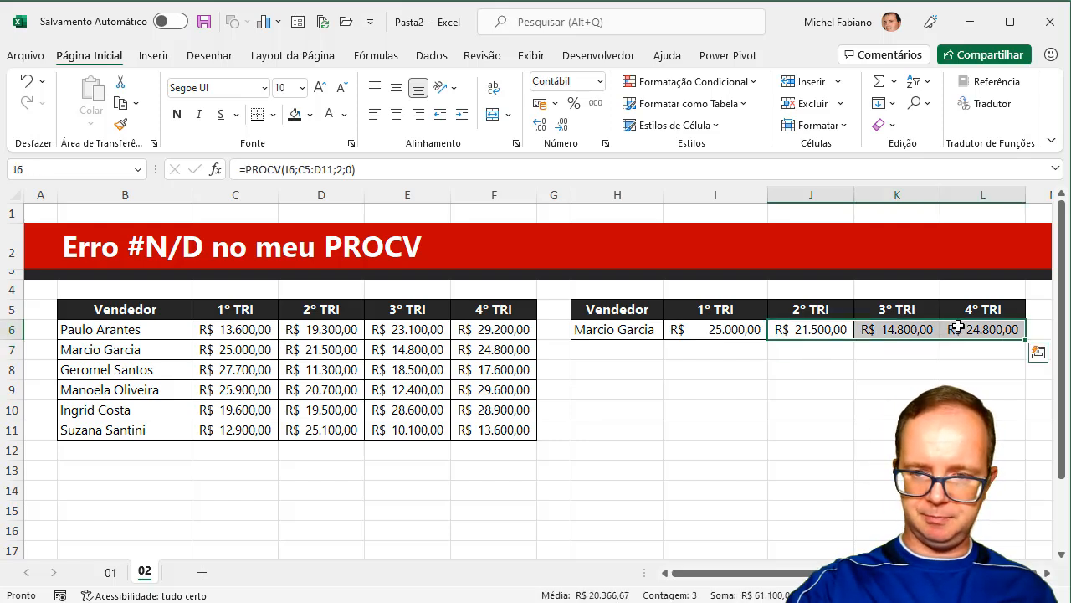
key(Delete)
Start a new PROCV formula in I6 with the absolute lookup value $H$6 and the absolute table range $B$5:$F$11
click(699, 331)
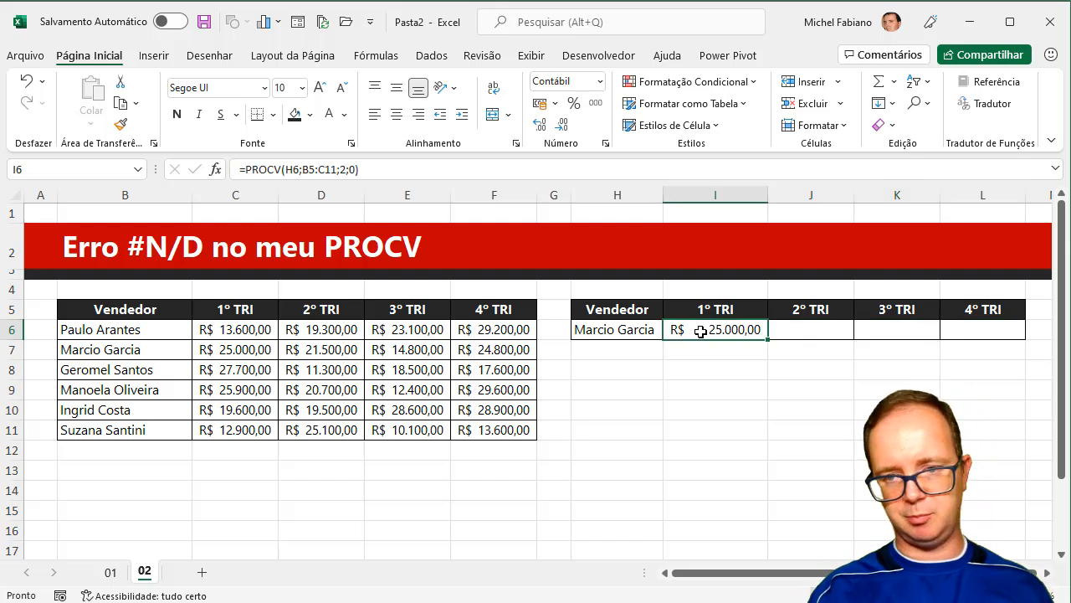
double_click(703, 331)
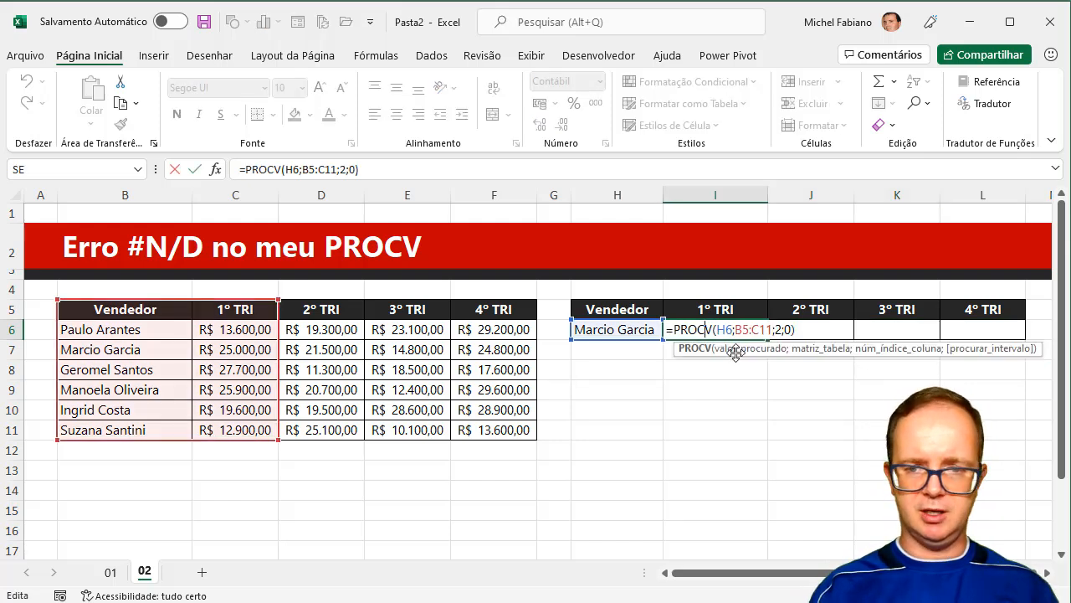
key(Escape)
text(=procv()
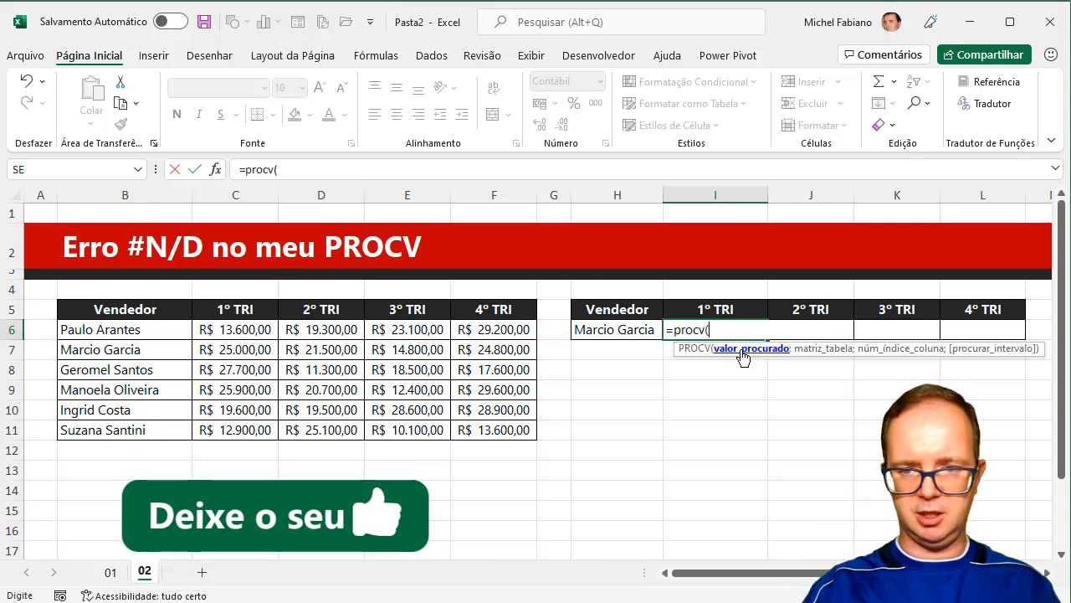
click(606, 331)
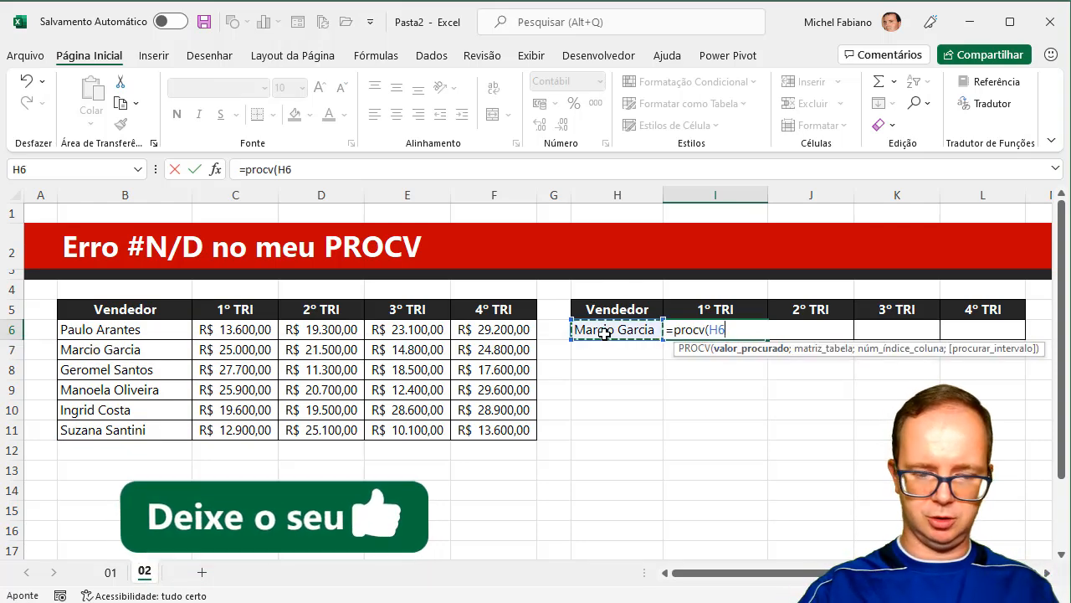
key(F4)
text(;)
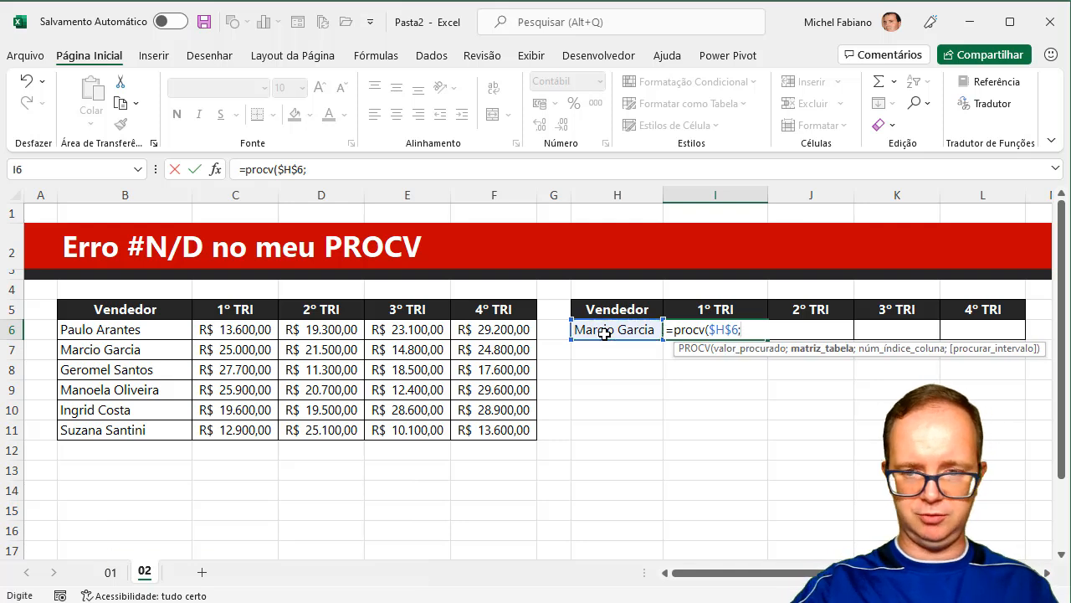
drag(151, 309, 498, 429)
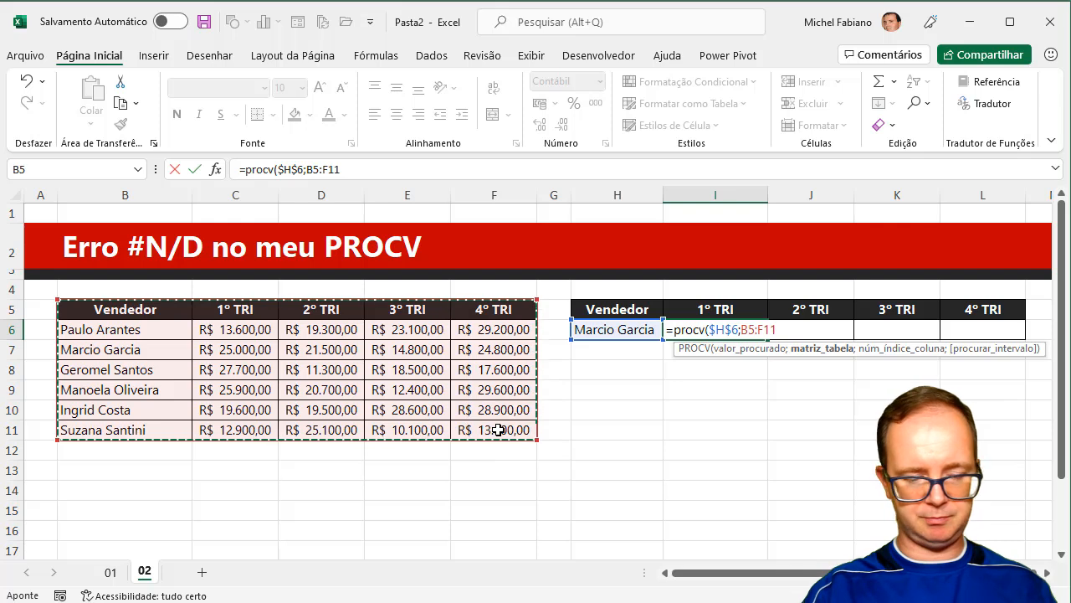
key(F4)
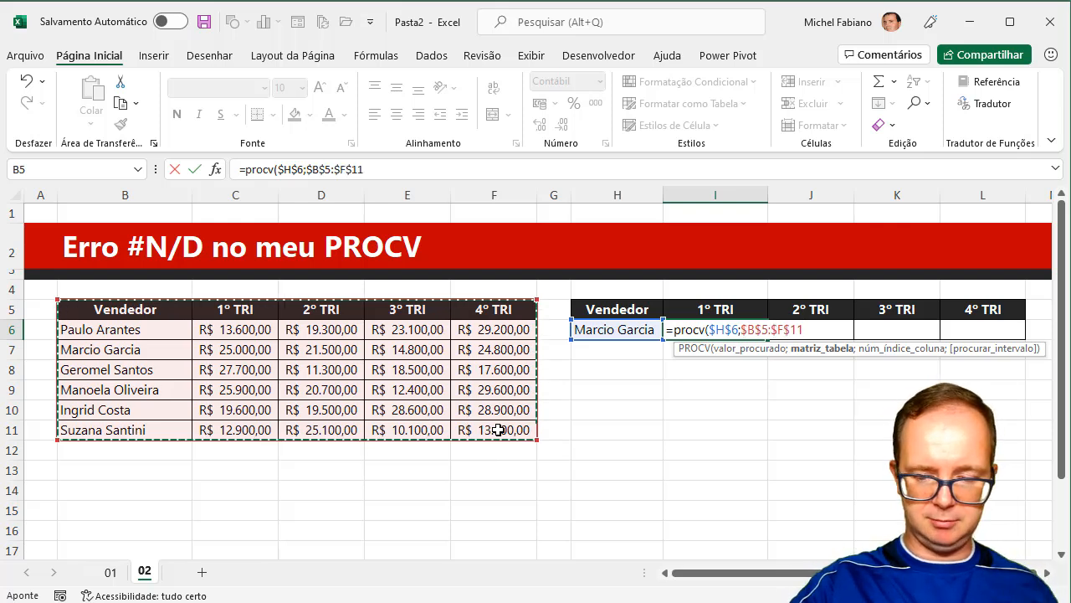
Complete I6's PROCV with COL(B1) as the column index and 0 as the match type, and fill it across to L6
text(;)
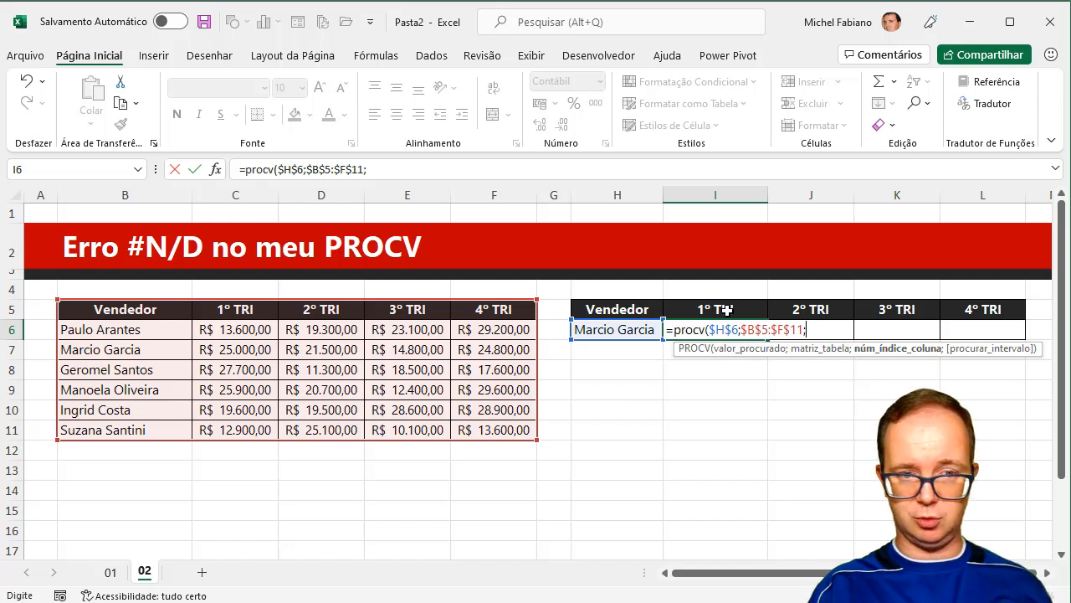
text(co)
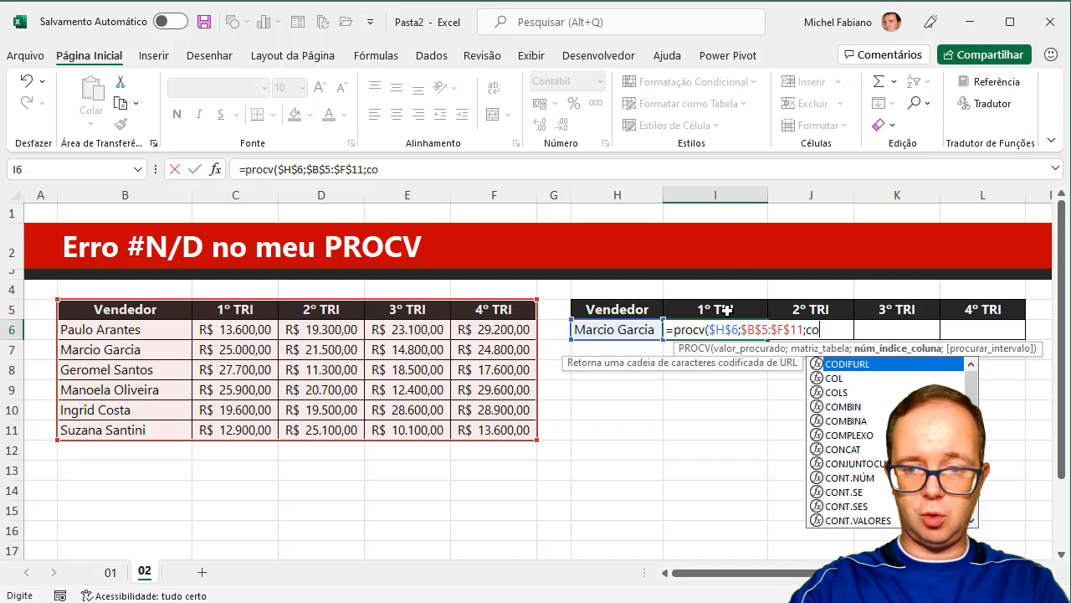
text(l(b1)
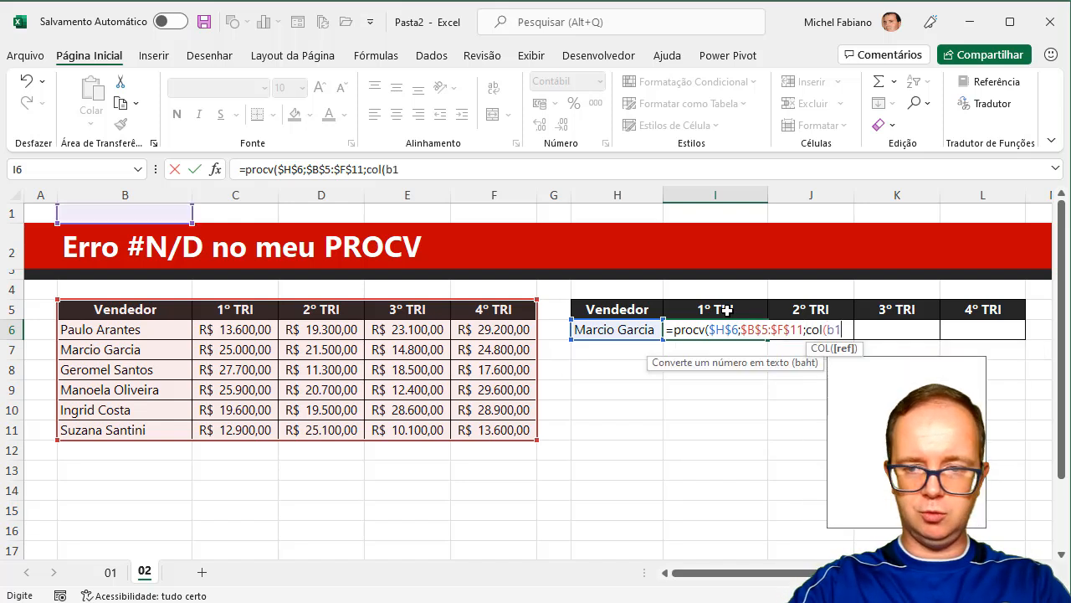
text())
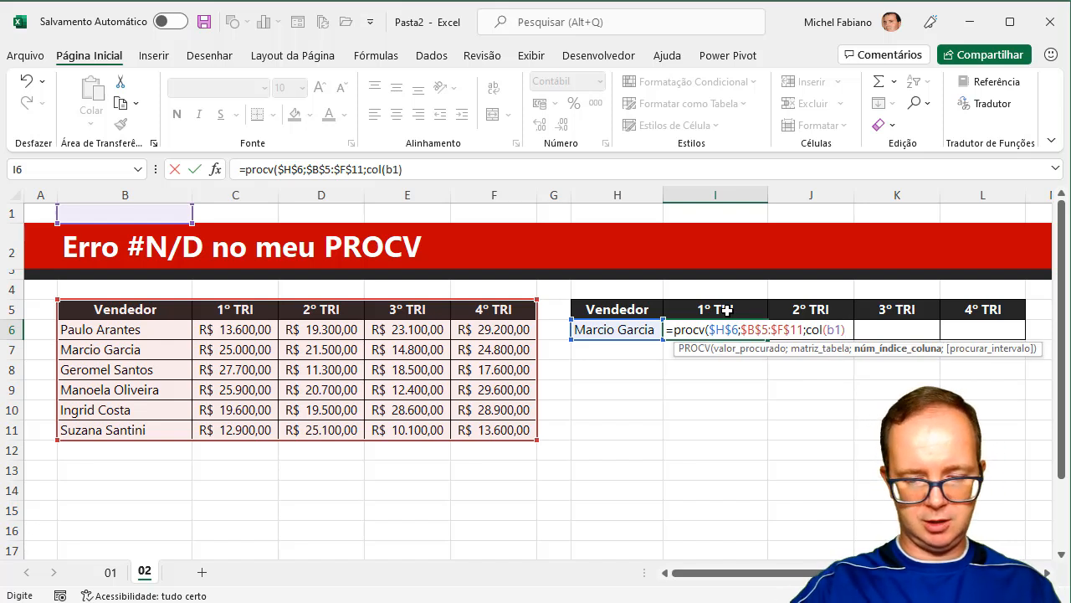
text(;0)
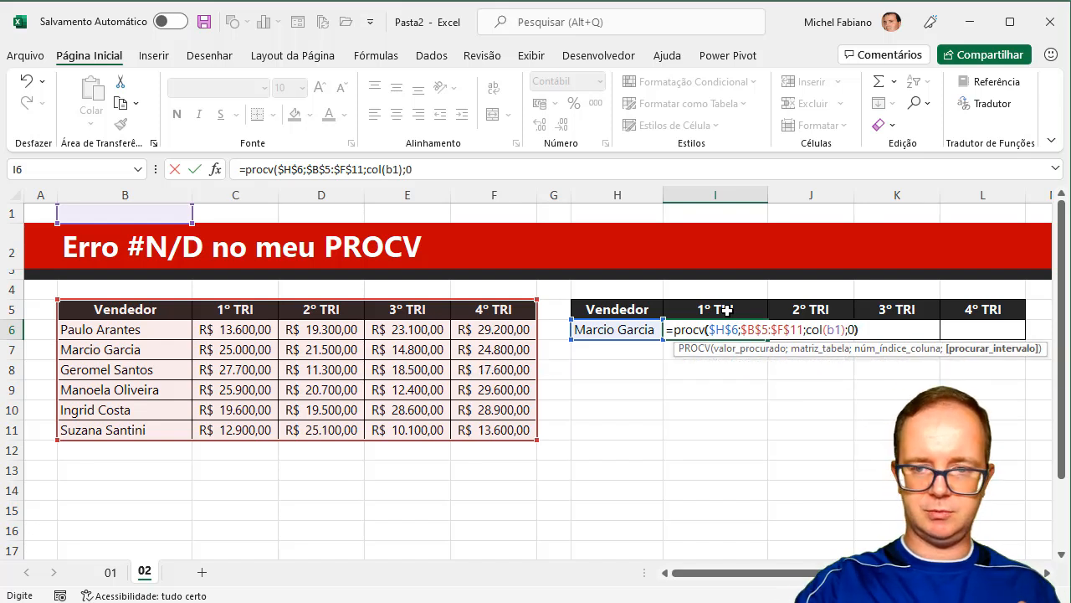
text())
key(Return)
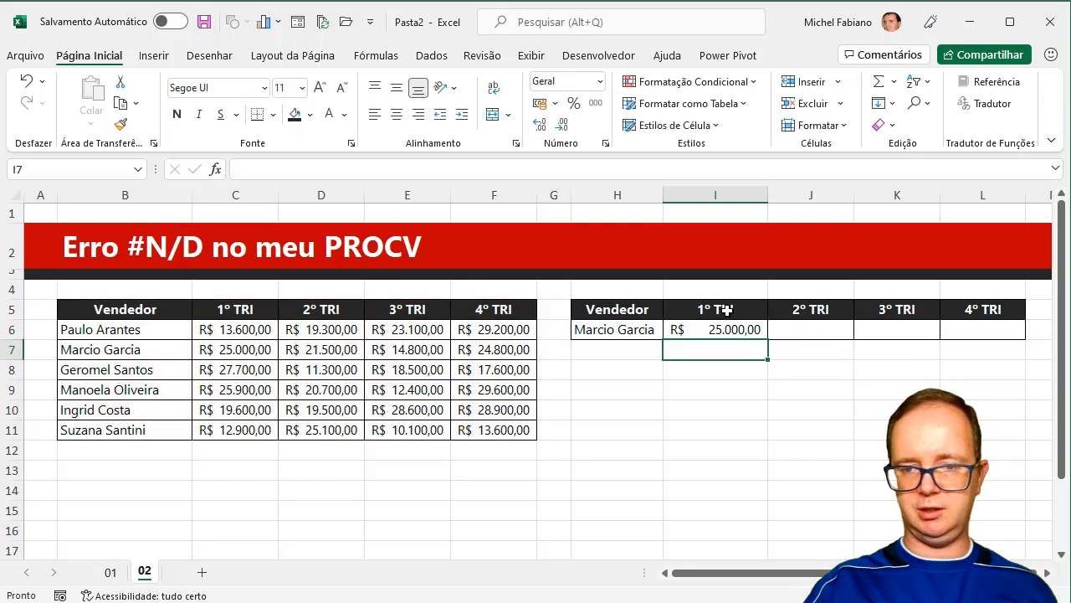
click(736, 331)
drag(765, 339, 1015, 325)
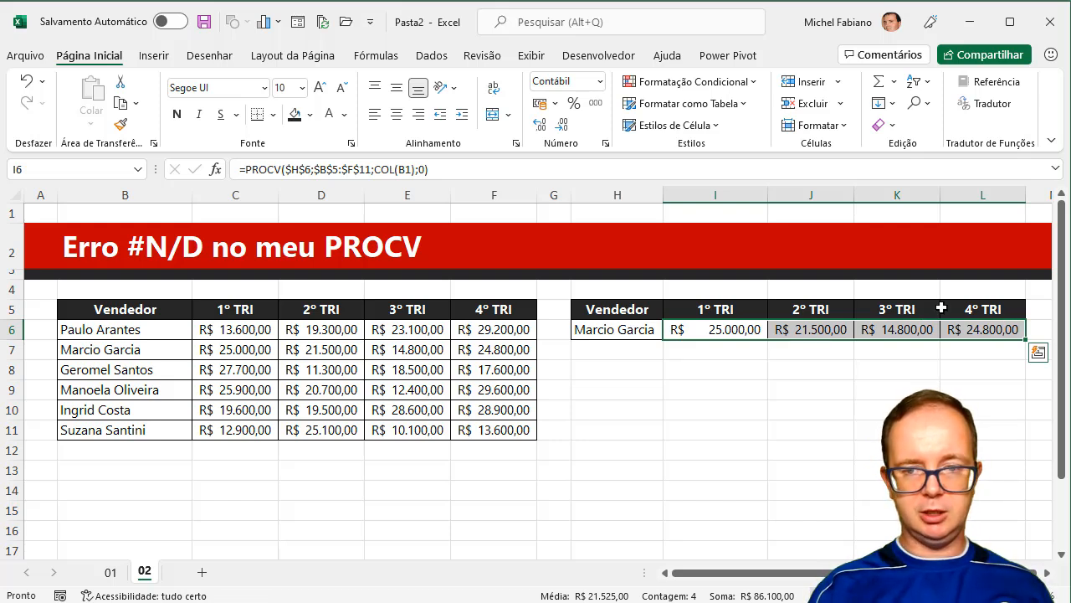
Enter =COL(B1) in I4 and fill it across to L4 to demonstrate the column index numbers
click(745, 289)
text(=col(b1)
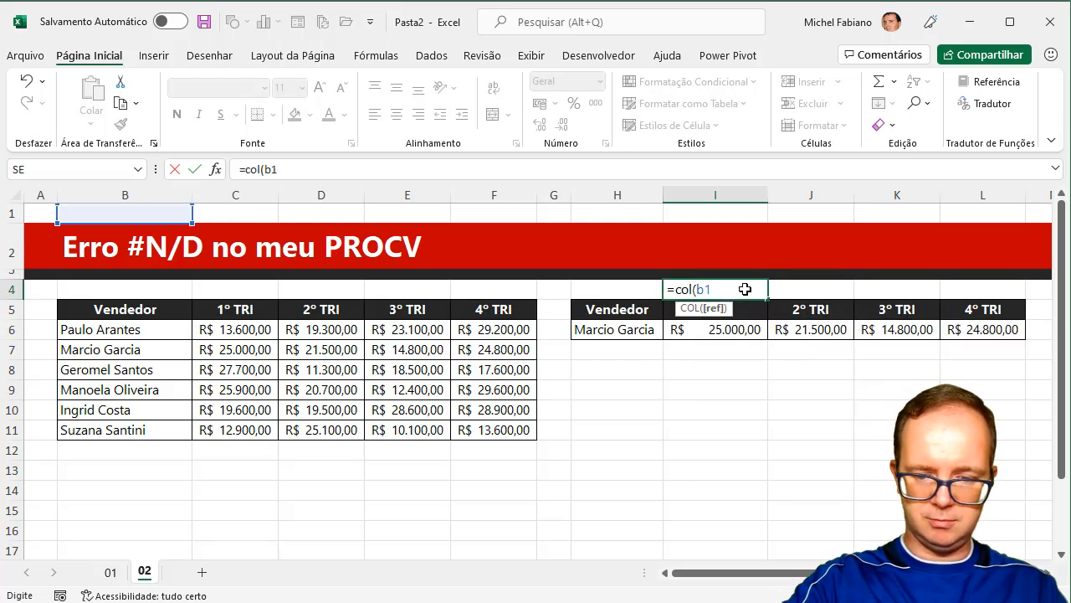
text())
key(Return)
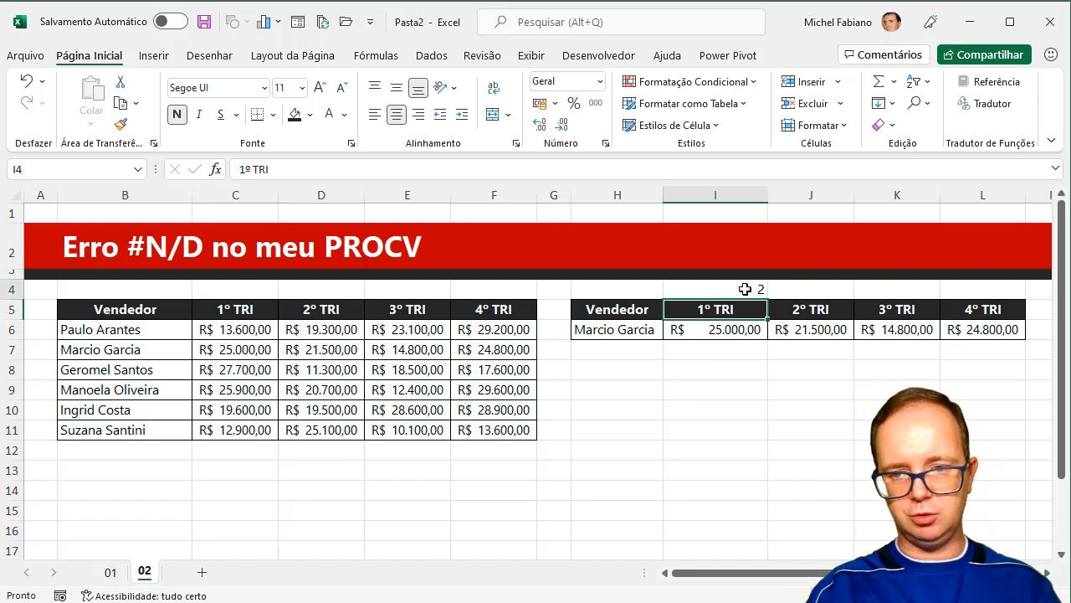
click(745, 289)
drag(767, 298, 1010, 299)
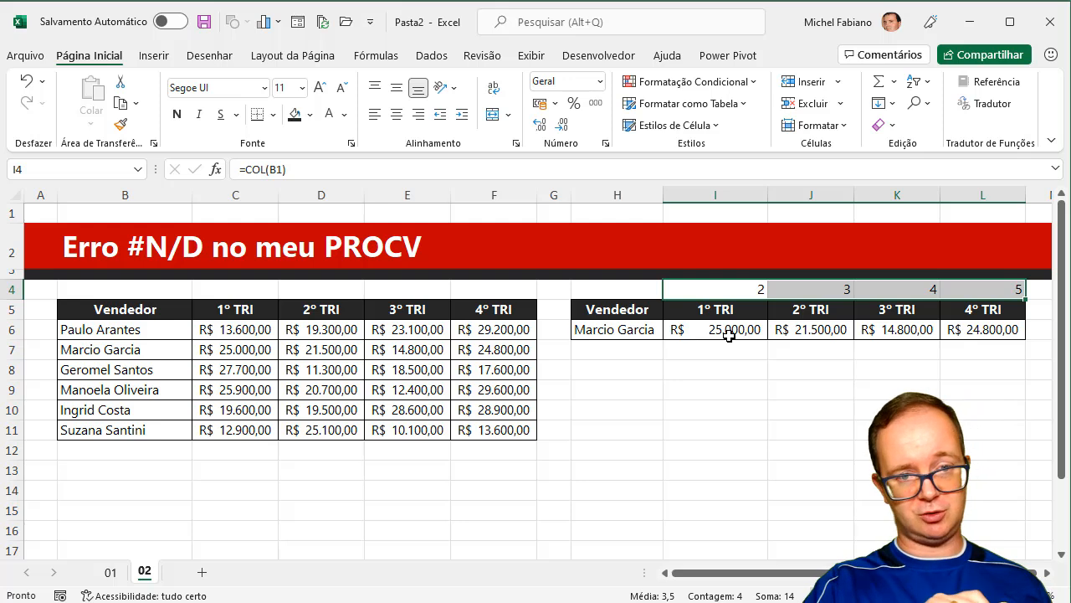
Inspect the fixed references and COL argument in J6's PROCV, and clear the COL demonstration cells I4:L4
double_click(823, 330)
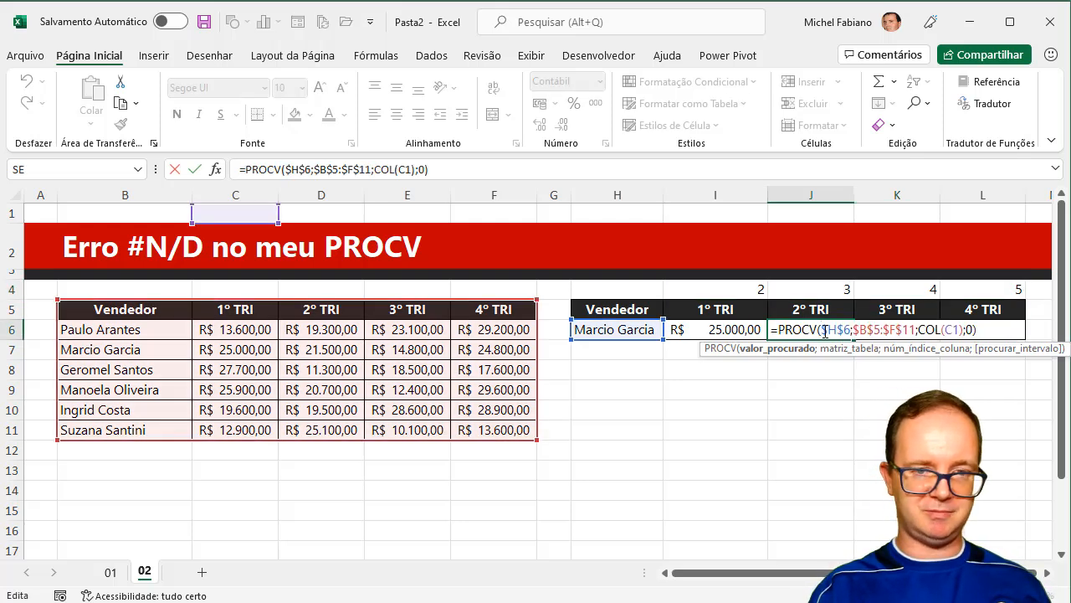
key(Return)
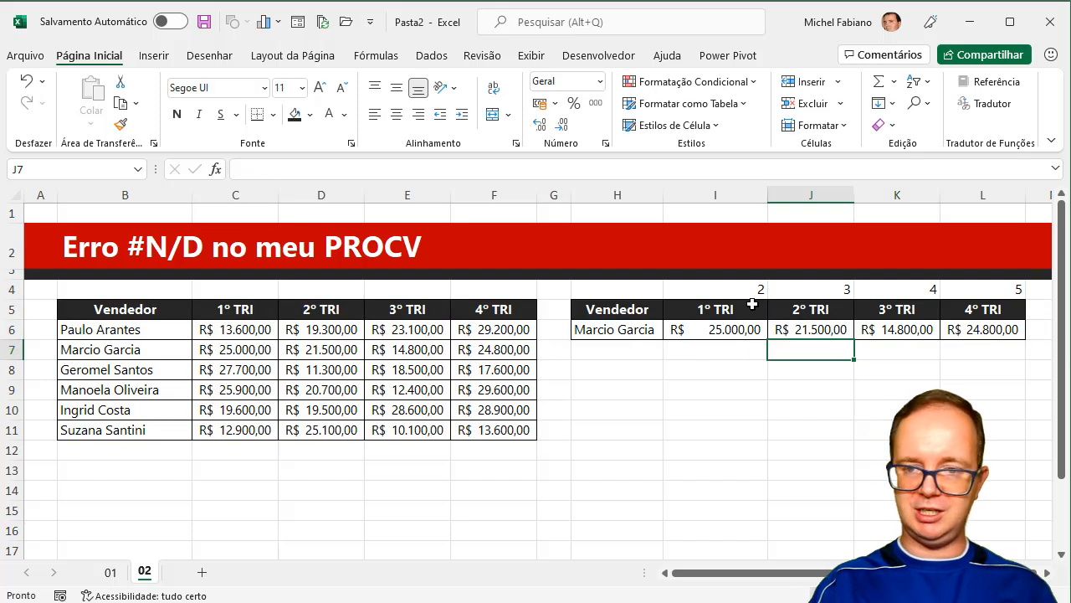
click(726, 288)
drag(725, 288, 969, 289)
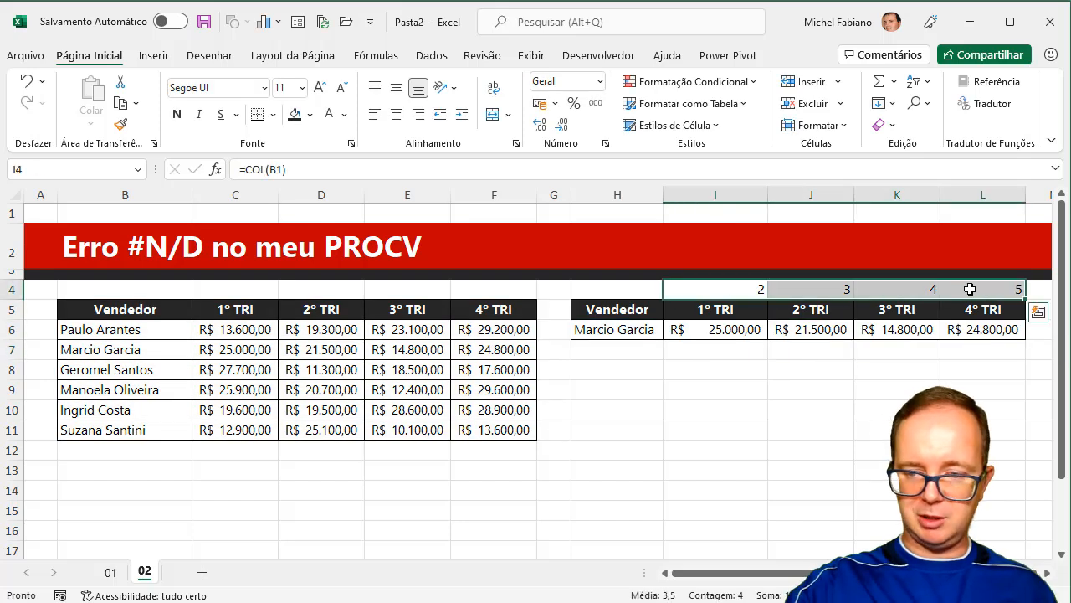
key(Delete)
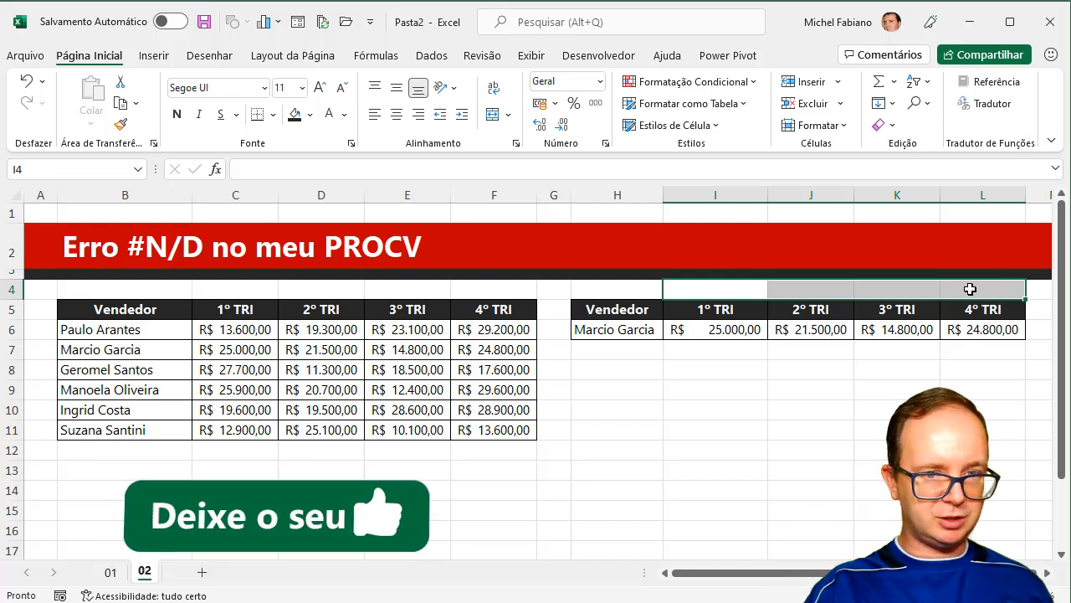
On sheet 01, add a trailing space to the CE entry in B9 of the UF table
click(112, 572)
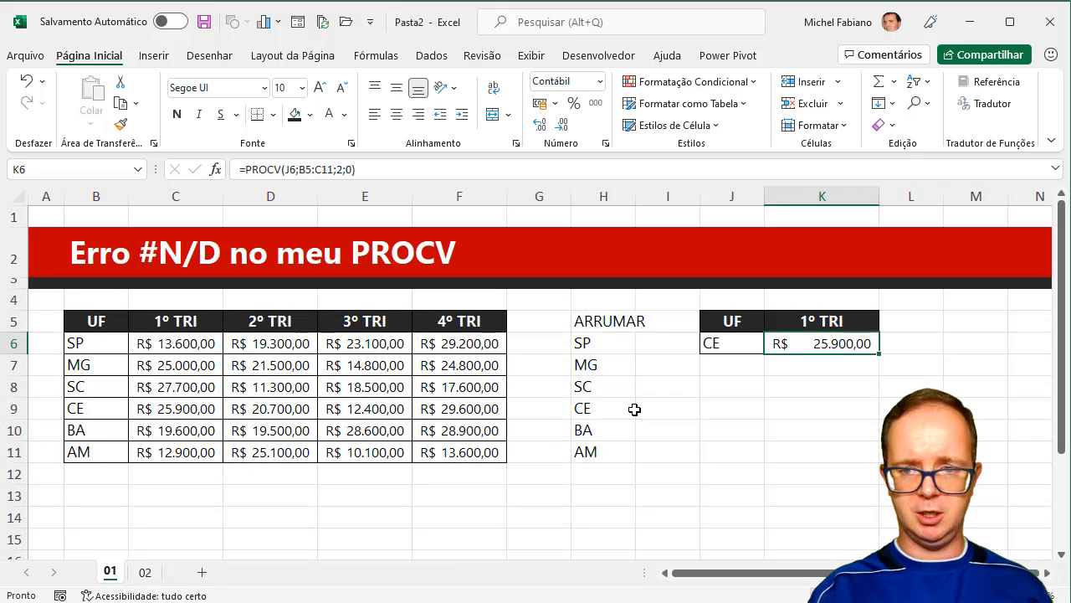
click(745, 343)
click(807, 339)
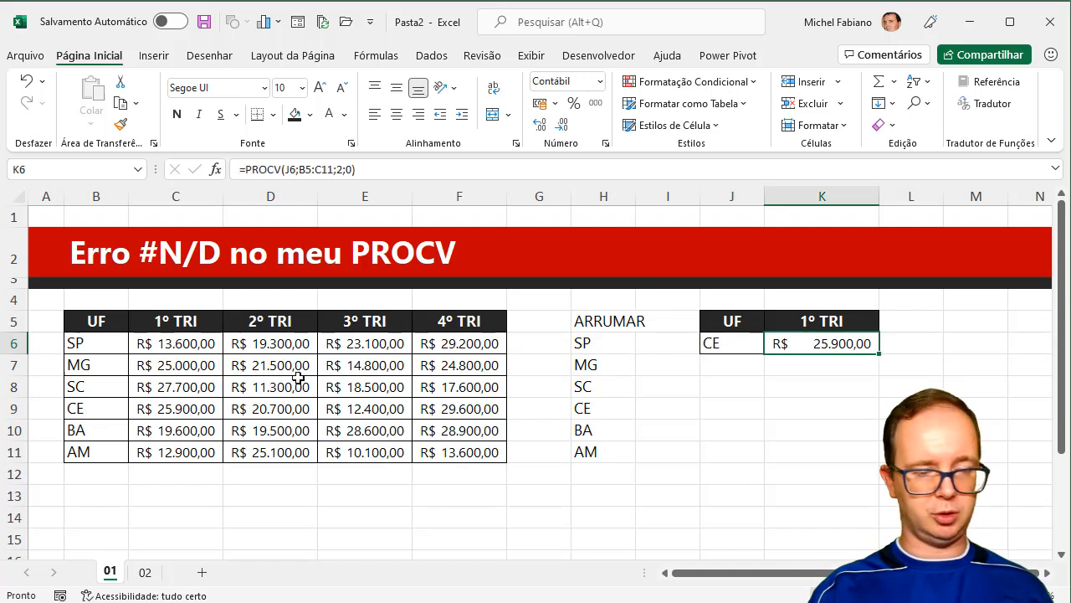
double_click(97, 409)
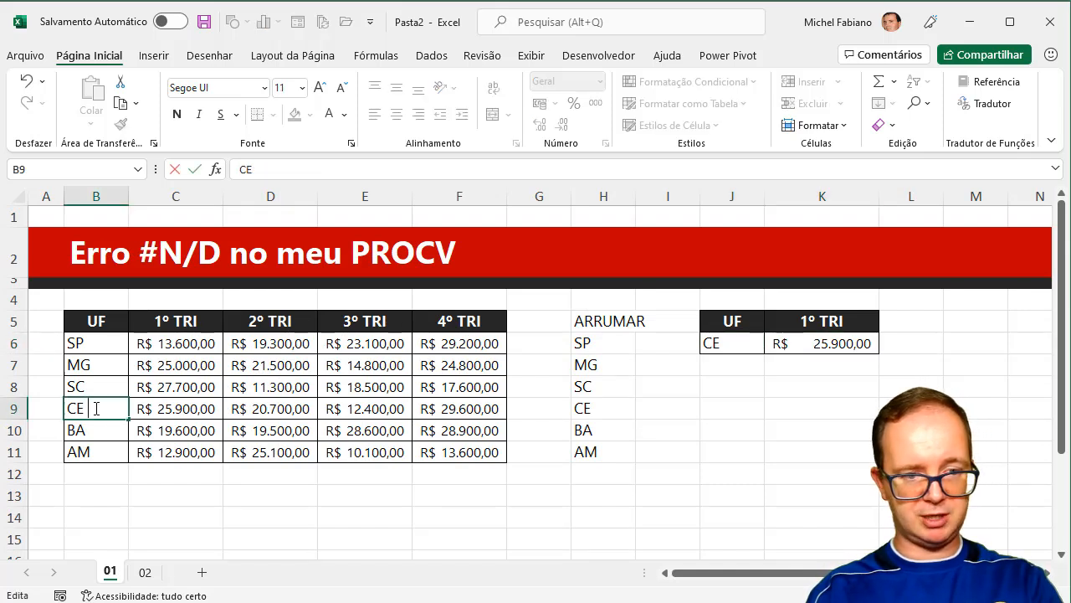
key(Return)
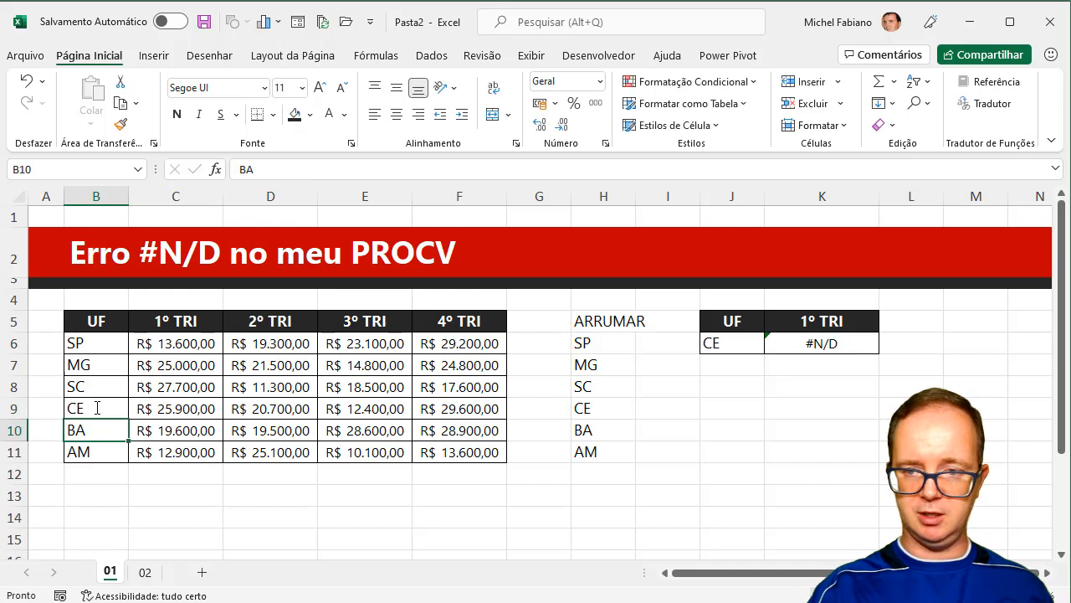
Wrap K6's PROCV formula in SEERRO with "Não Localizado" as the value returned on error
click(834, 342)
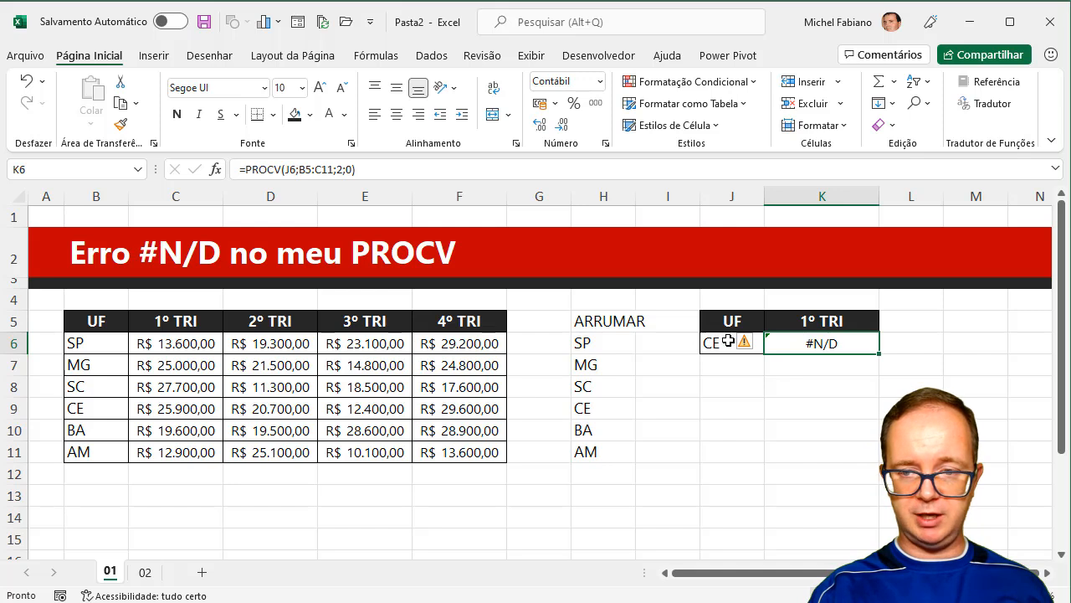
double_click(837, 342)
click(776, 343)
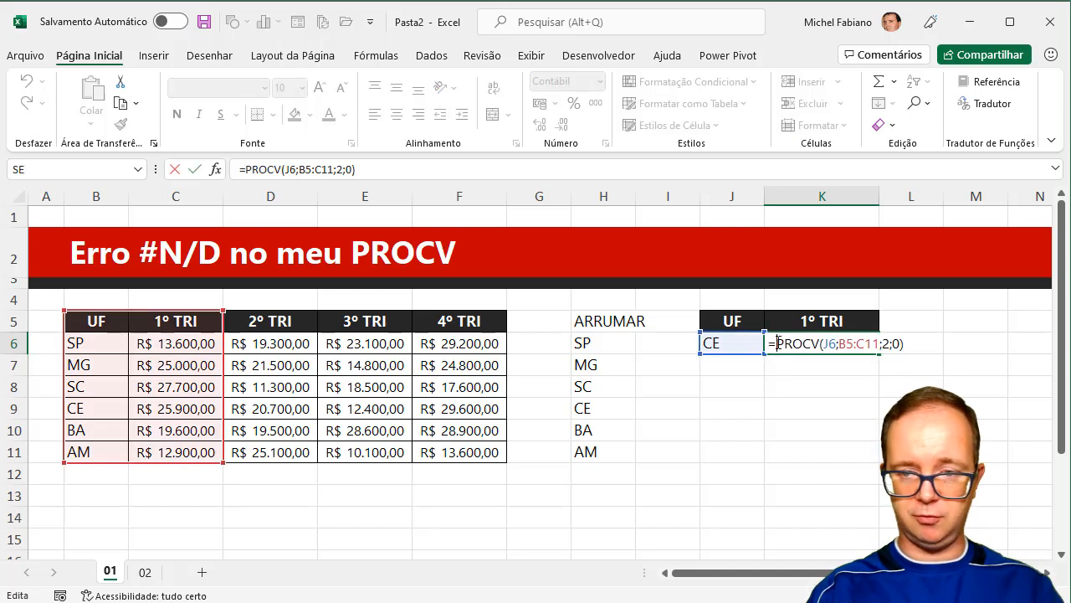
text(seerro()
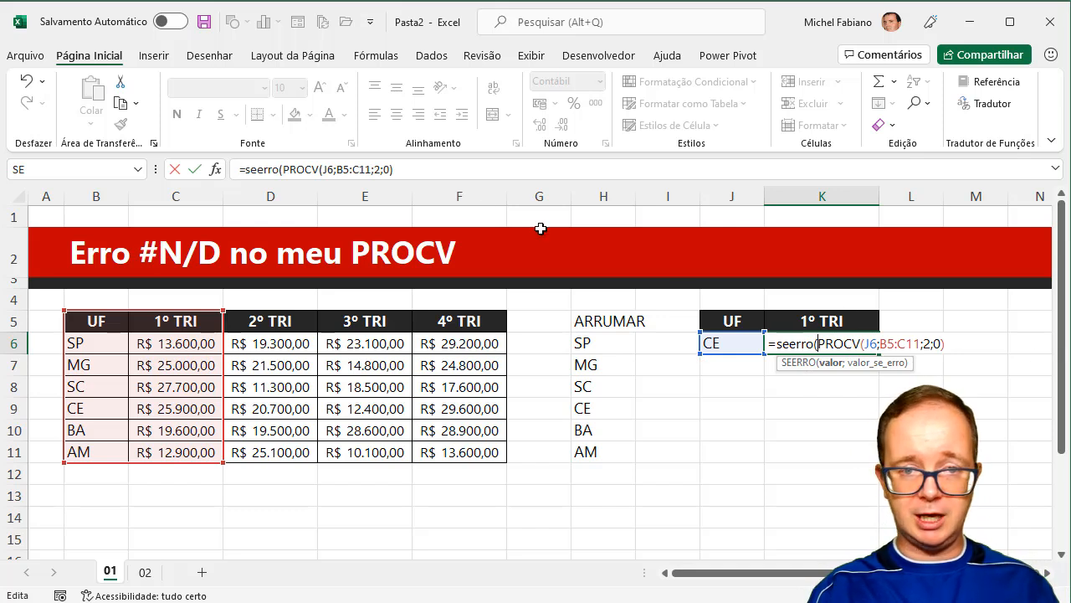
click(422, 170)
text(;"Não Localizado"))
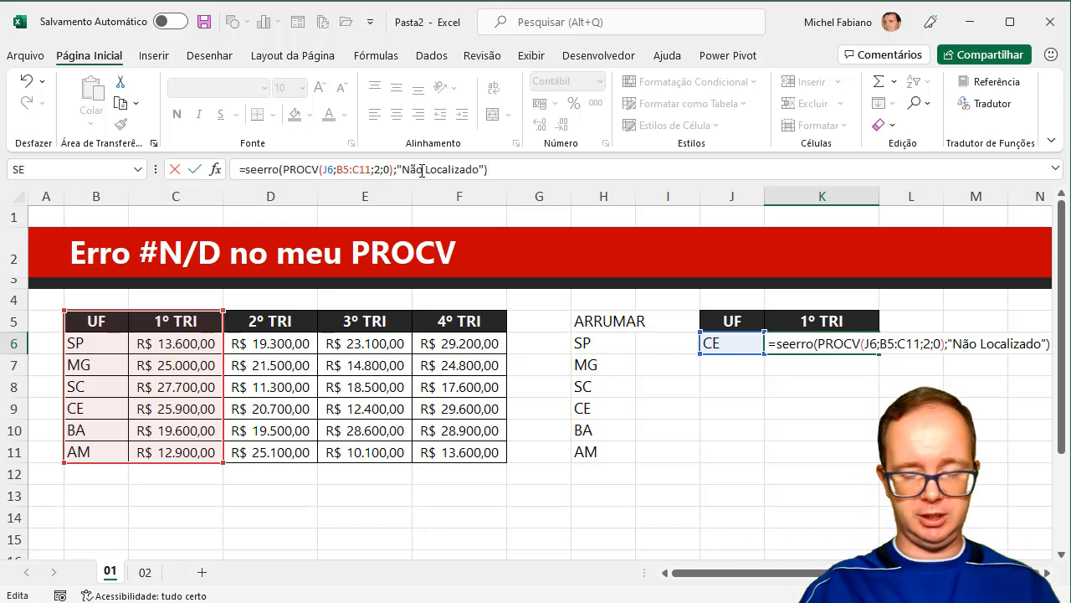
key(Return)
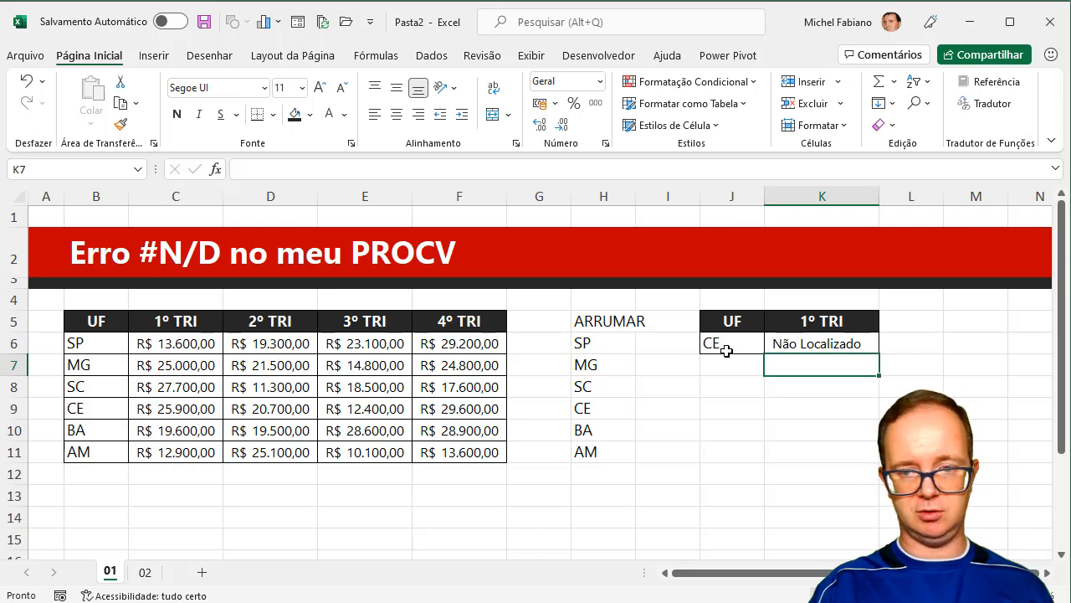
Remove the trailing space from the CE entry in B9
double_click(100, 411)
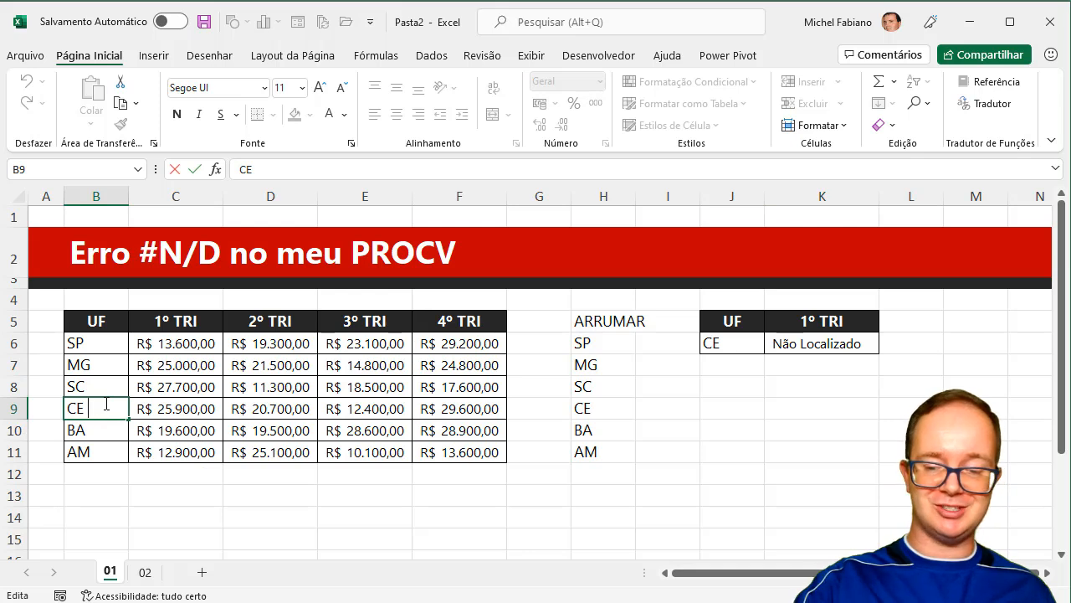
key(BackSpace)
key(Return)
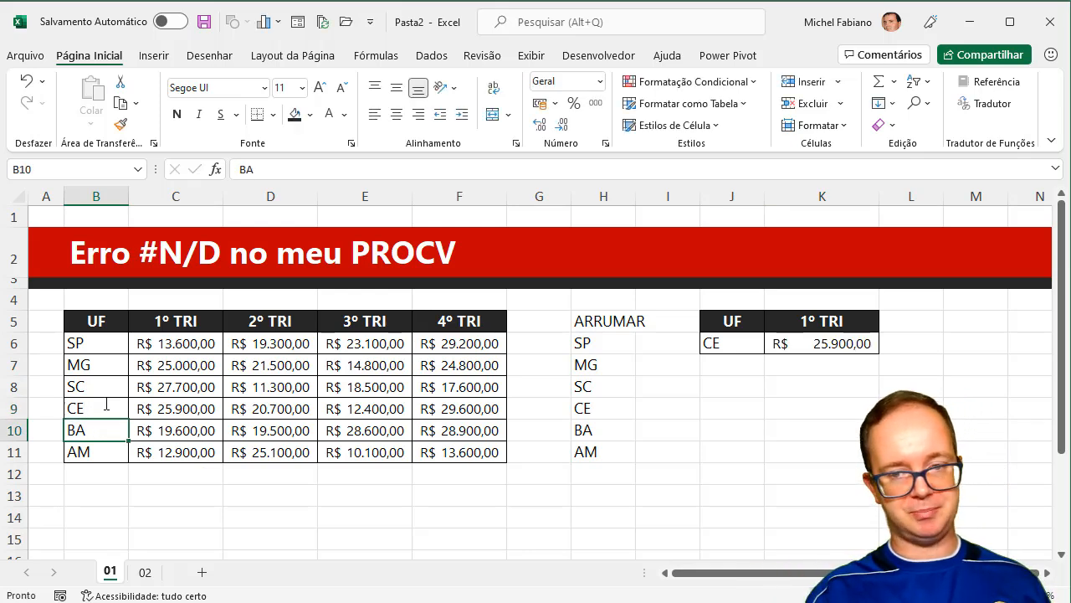
Test the SEERRO formula by adding a trailing space to the lookup value CE in J6, and remove the space again
double_click(742, 347)
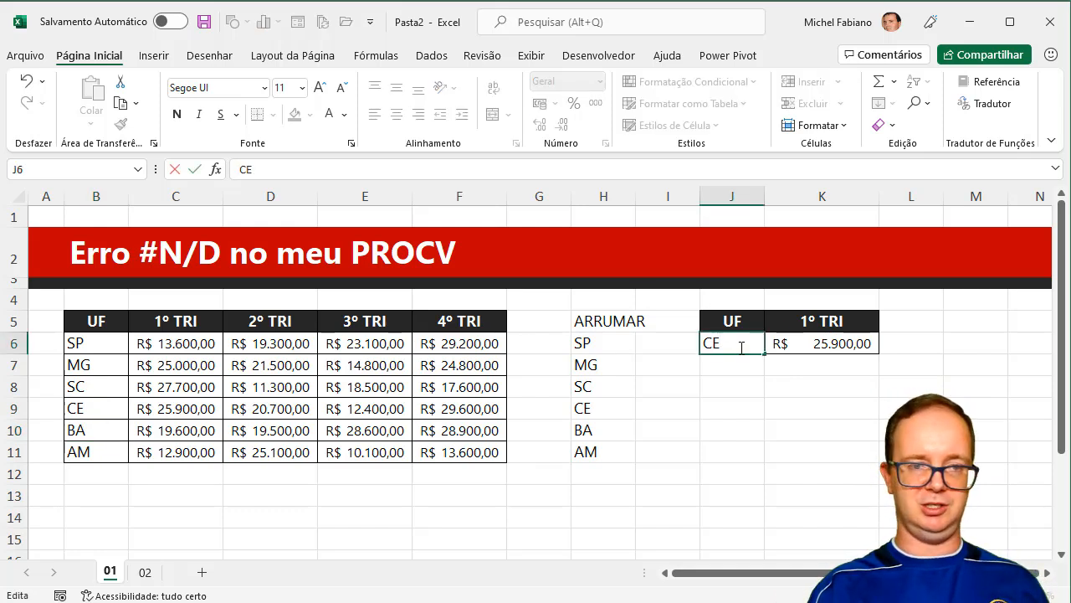
key(Return)
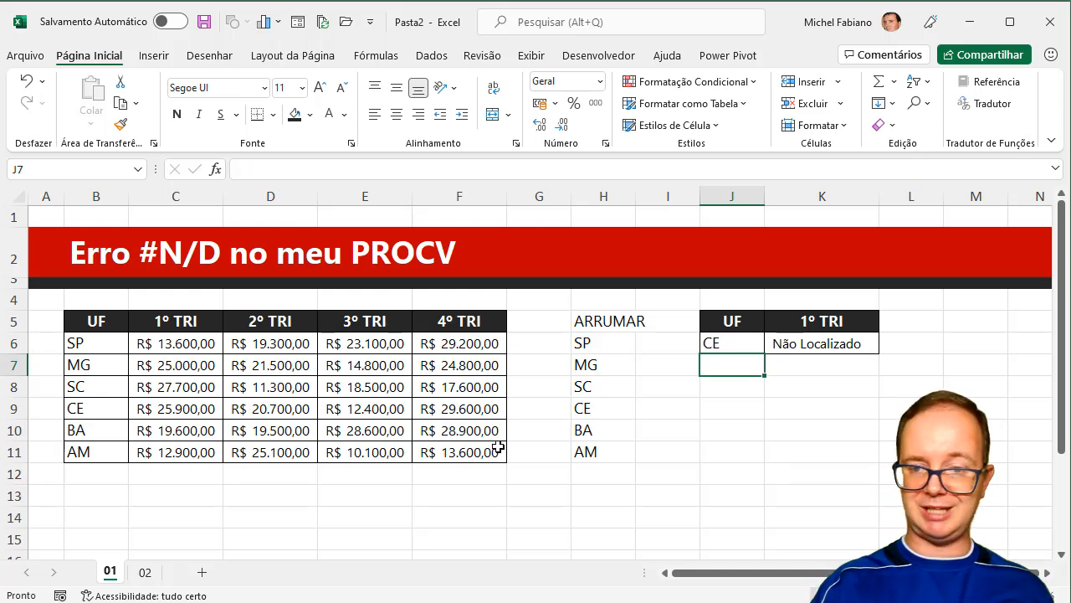
double_click(740, 345)
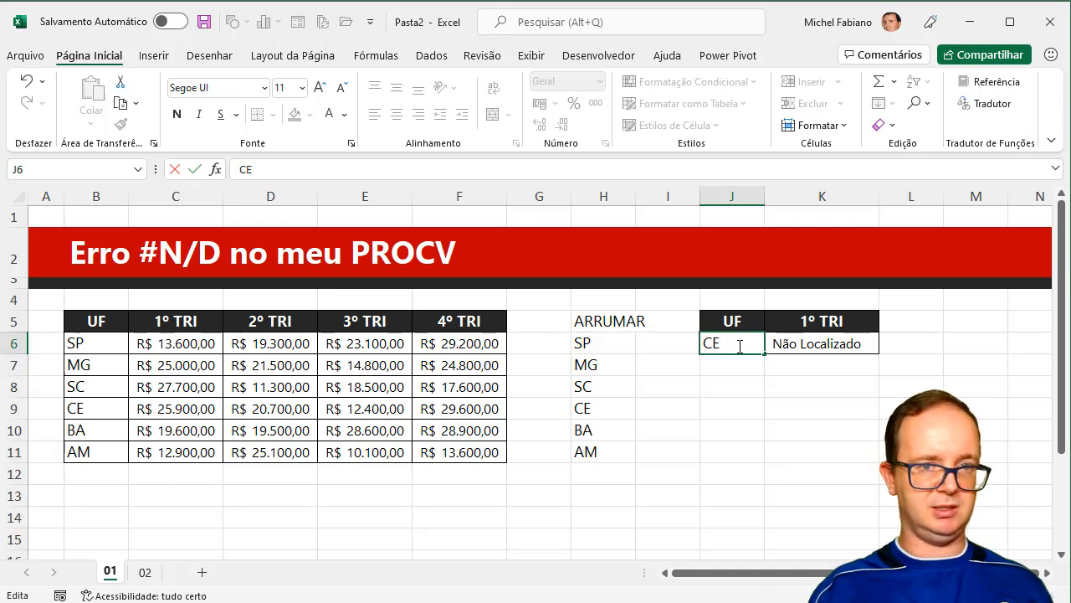
key(Return)
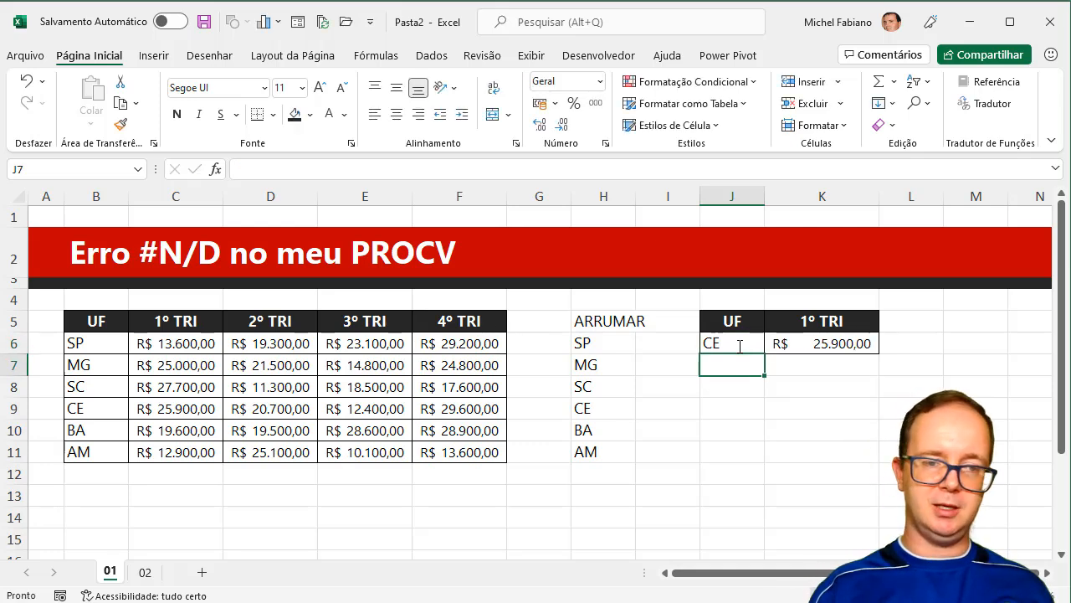